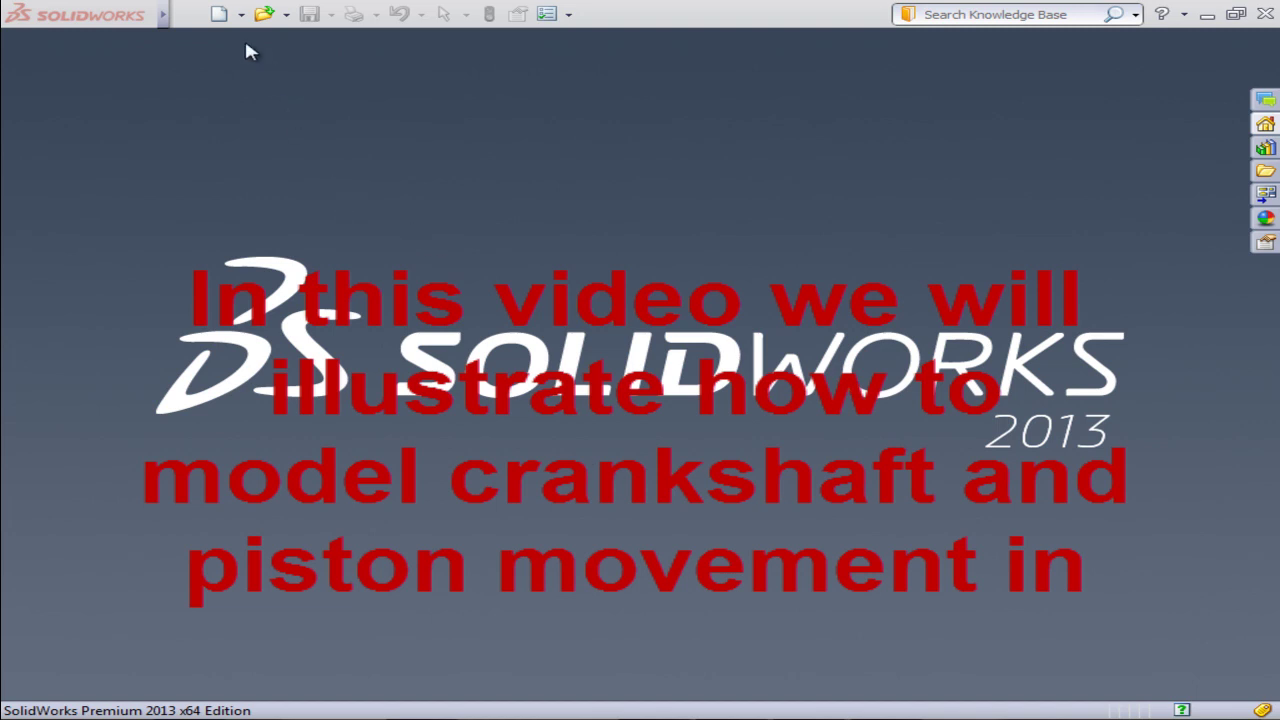
Create a new assembly document, Assem4.
left_click(221, 15)
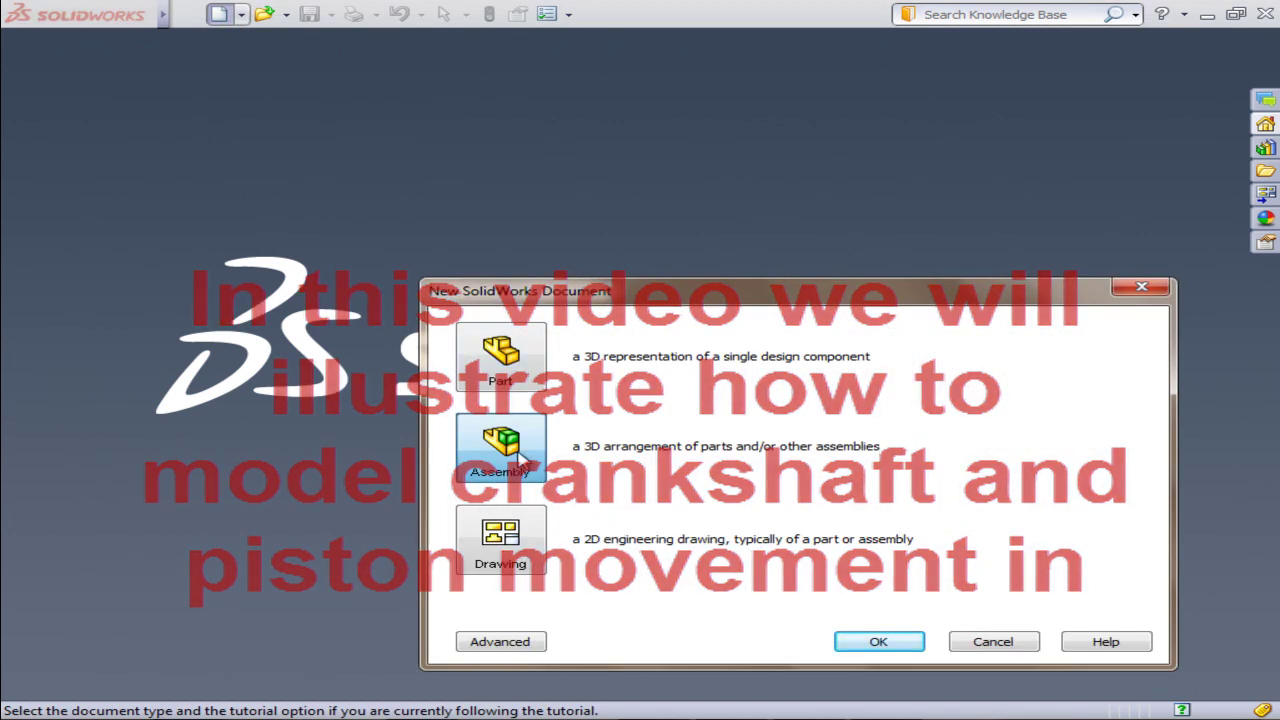
left_click(858, 641)
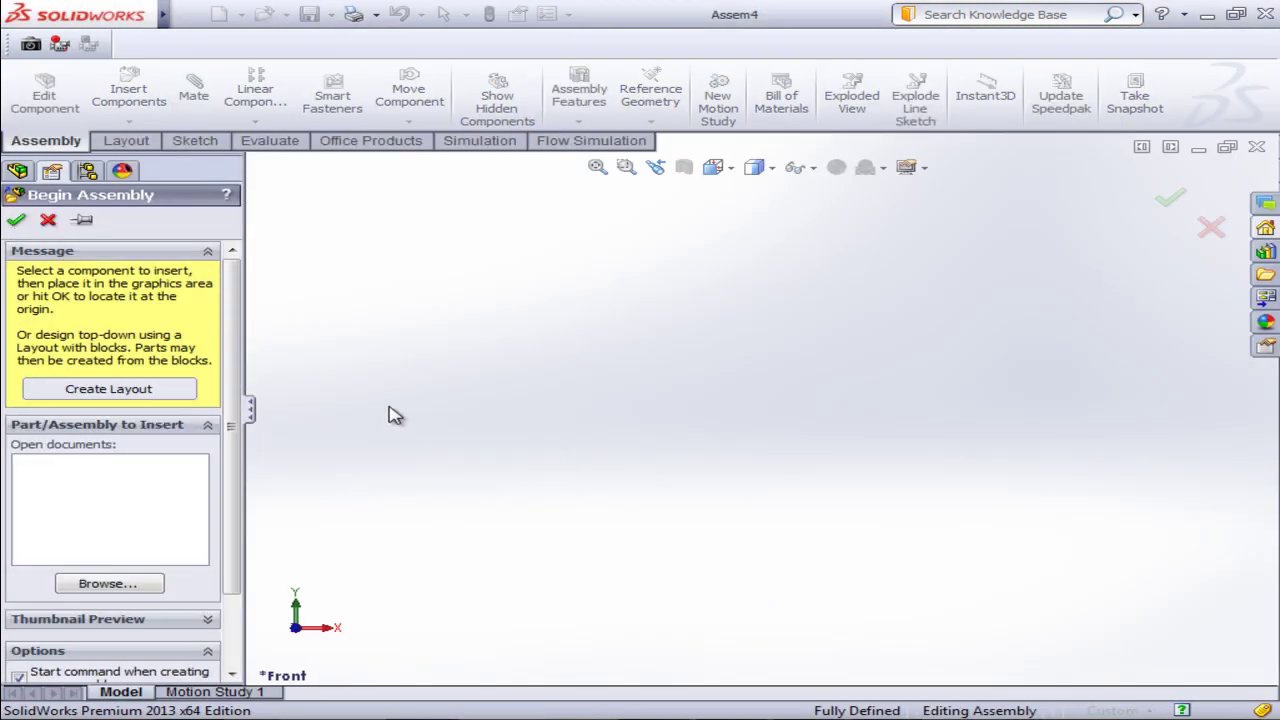
Insert the Crank Rod part as the fixed first component and orbit to view it in 3-D.
left_click(150, 586)
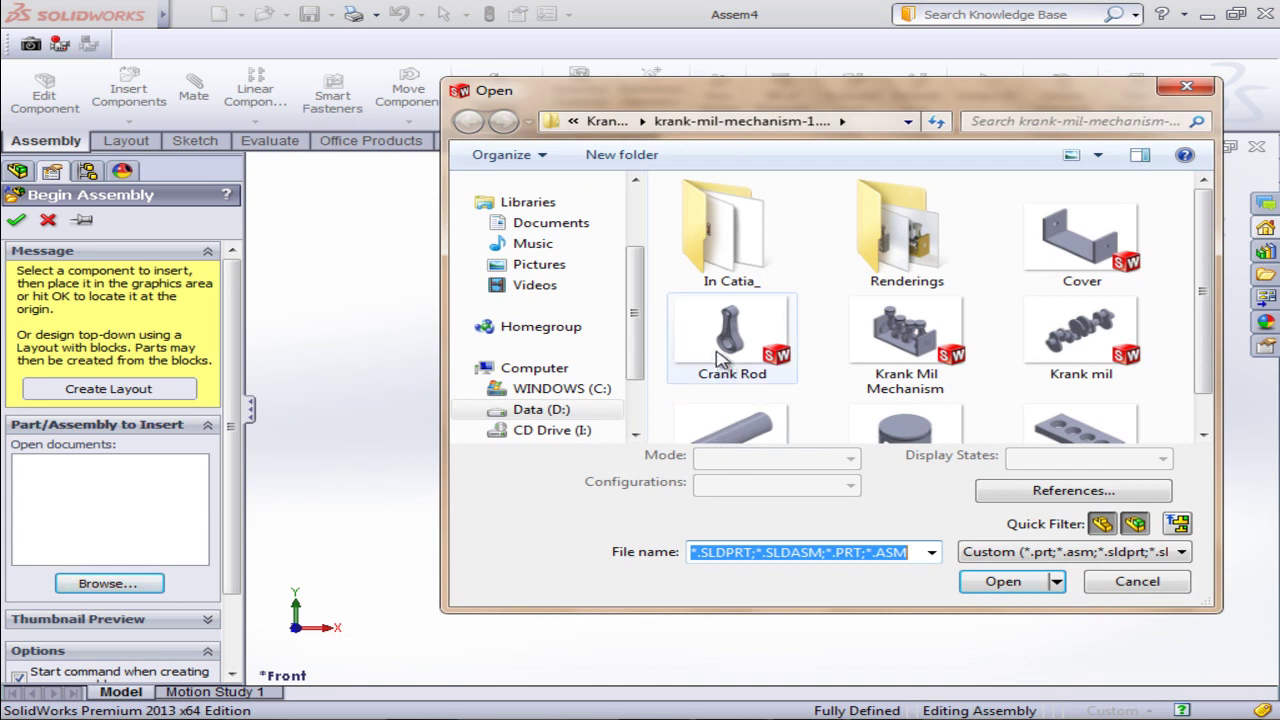
left_click(700, 366)
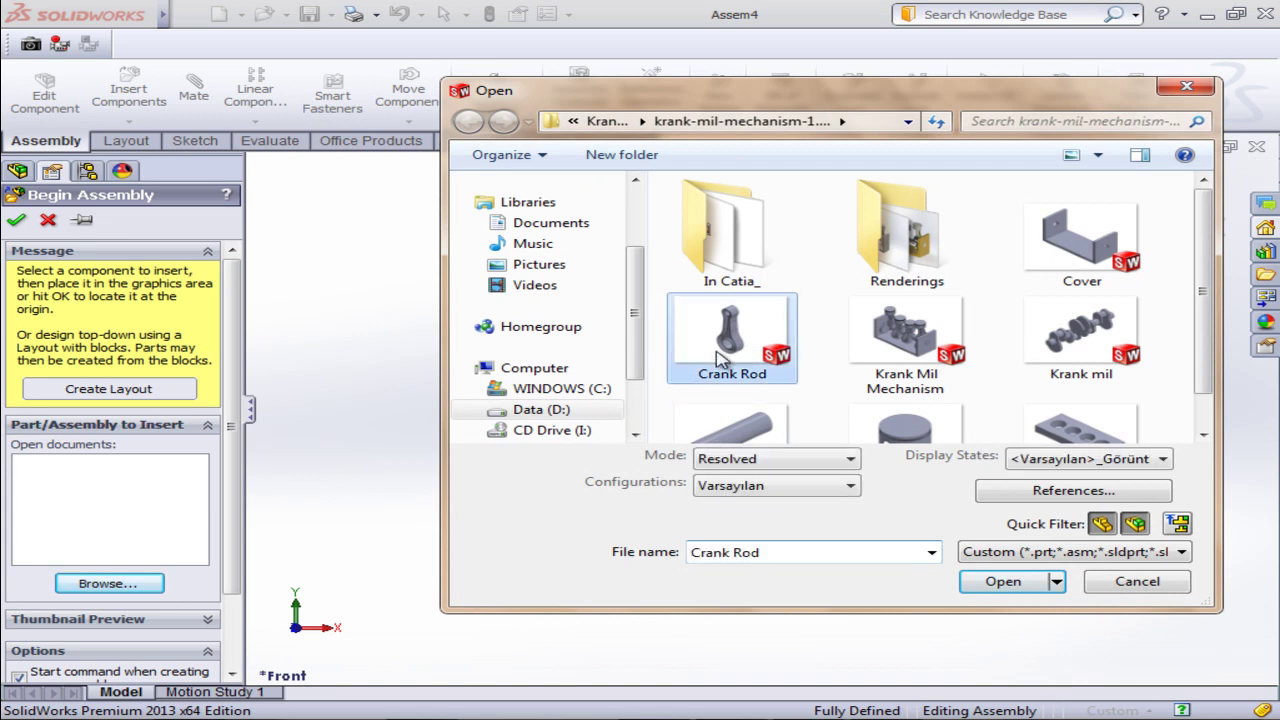
left_click(983, 585)
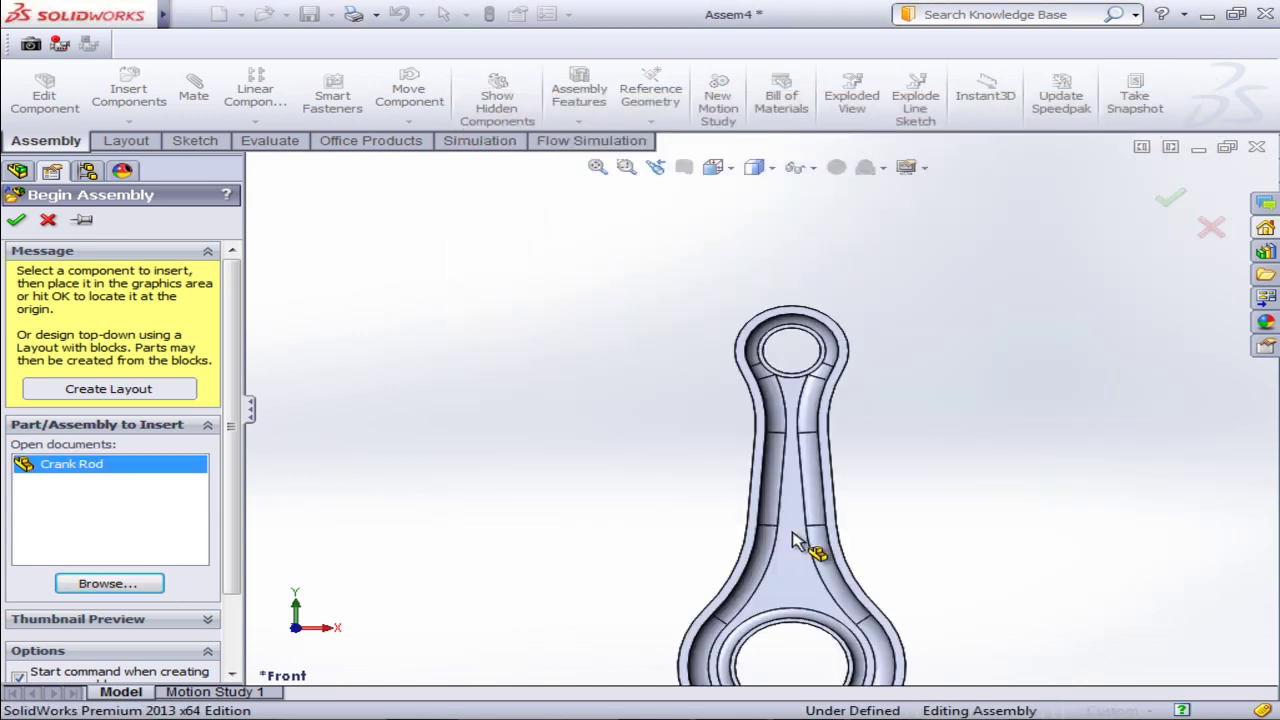
left_click(720, 425)
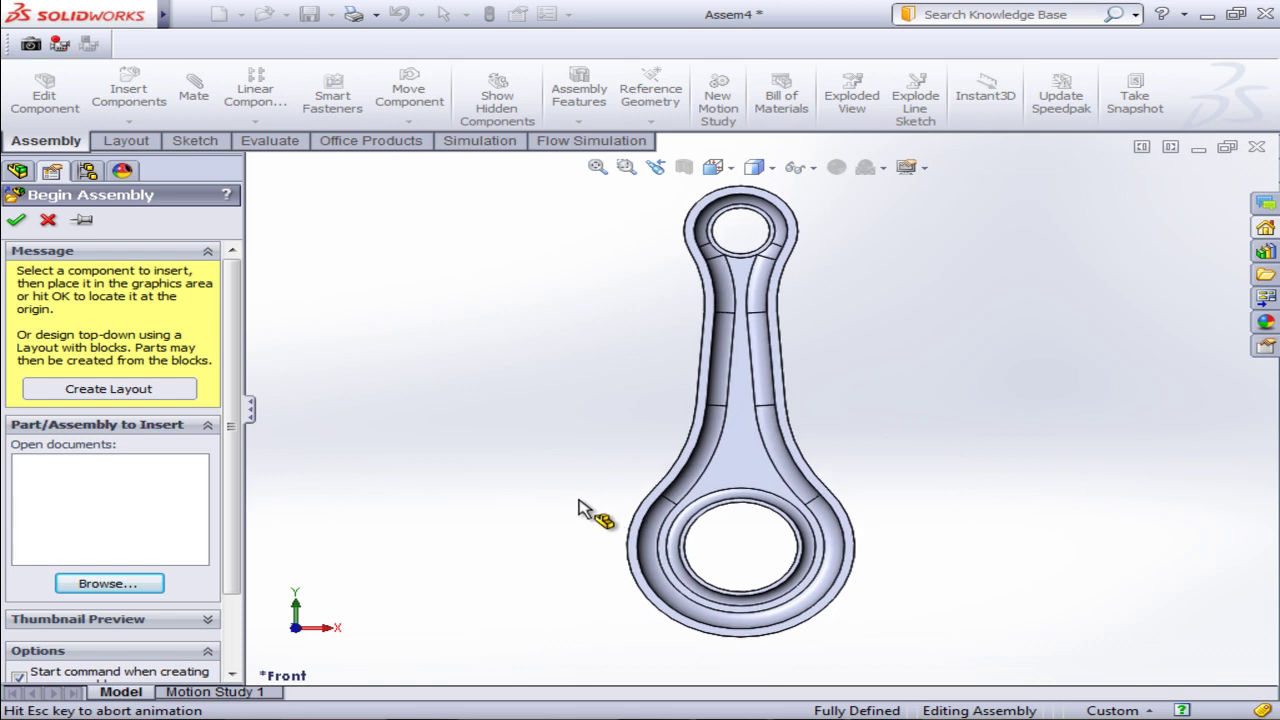
middle_click_drag(574, 491, 614, 509)
scroll(646, 460, "up", 2)
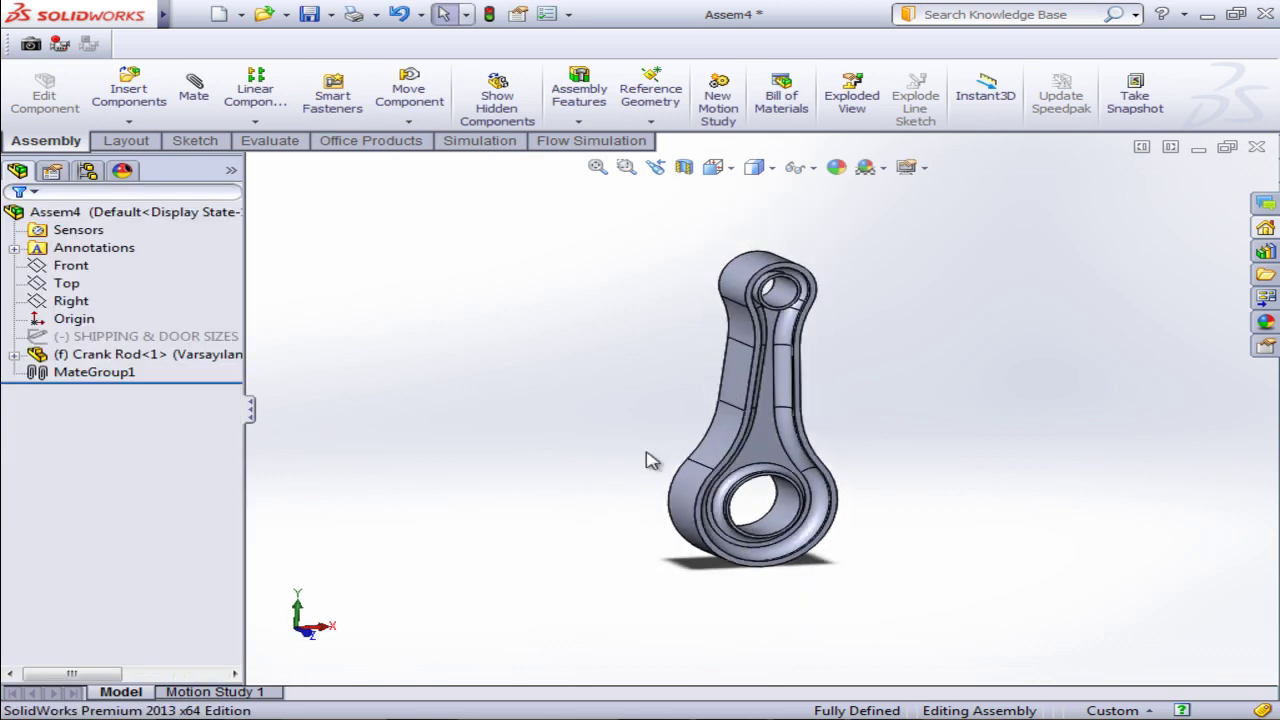
scroll(790, 275, "down", 2)
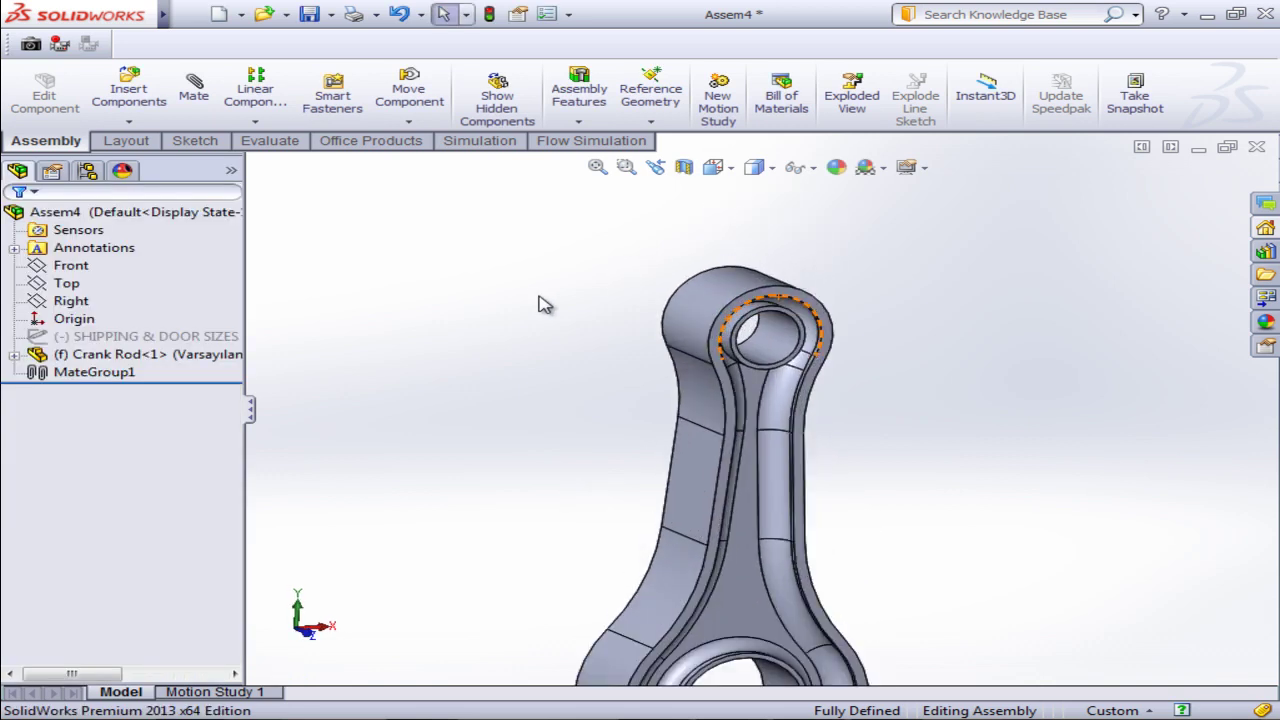
mouse_move(537, 298)
middle_mouse_down()
mouse_move(543, 286)
mouse_move(560, 306)
middle_mouse_up()
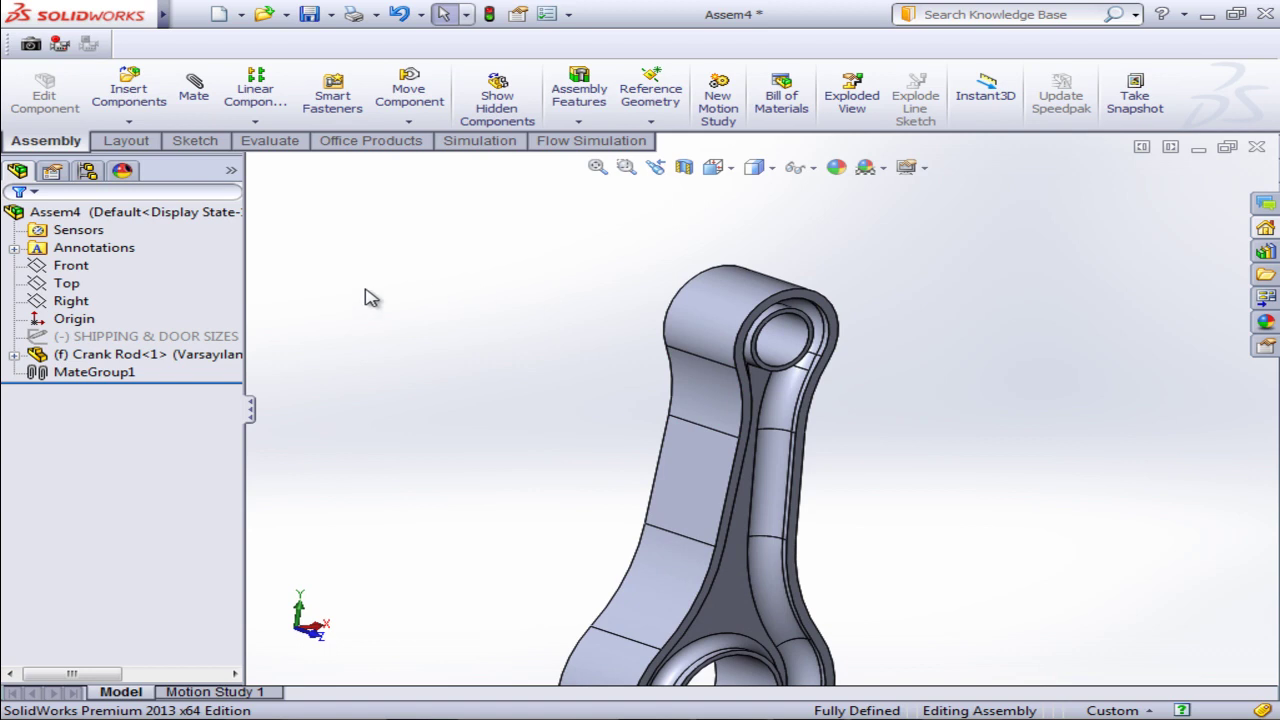
left_click(130, 121)
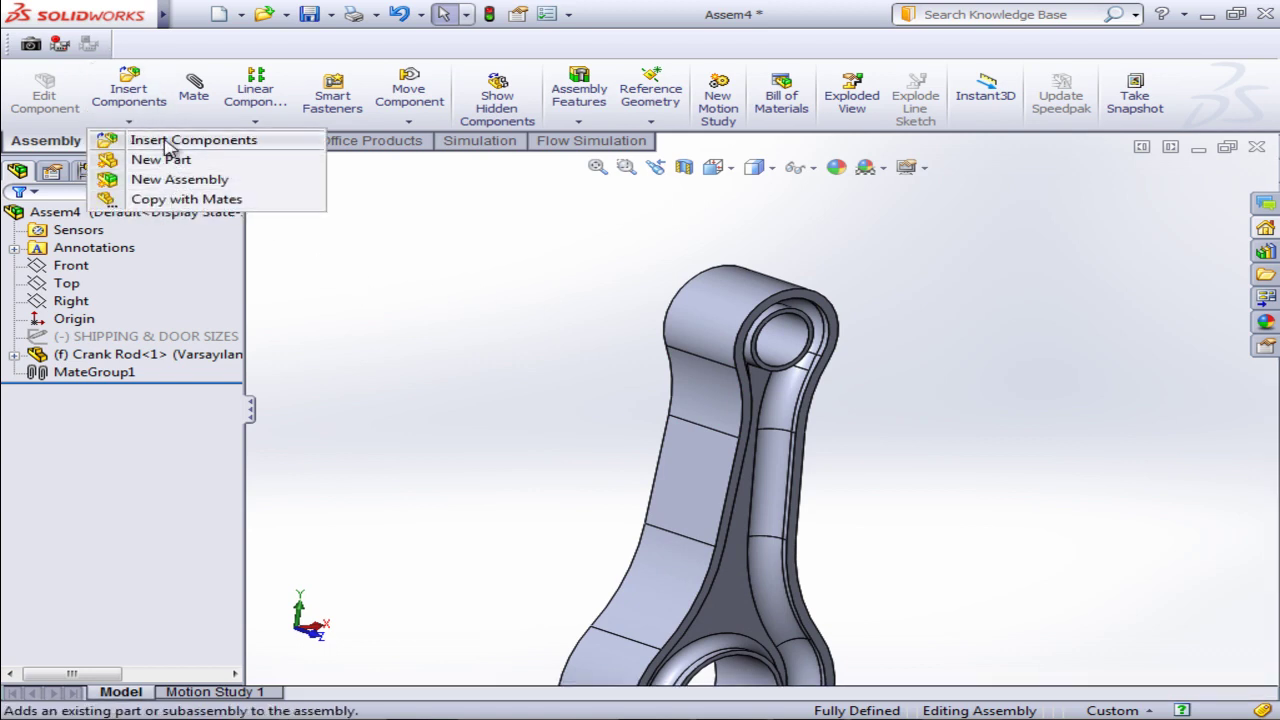
Insert the Piston part and place it beside the crank rod as Piston<1>.
left_click(177, 140)
left_click(108, 566)
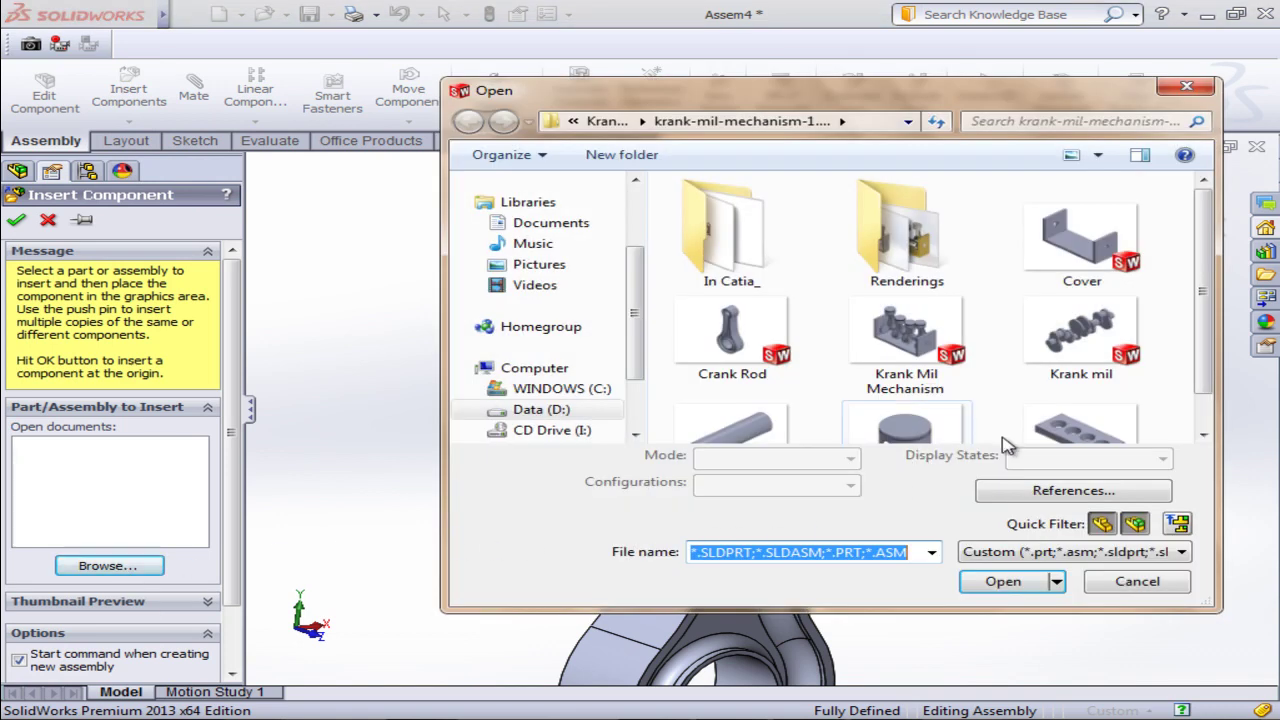
scroll(980, 410, "down", 1)
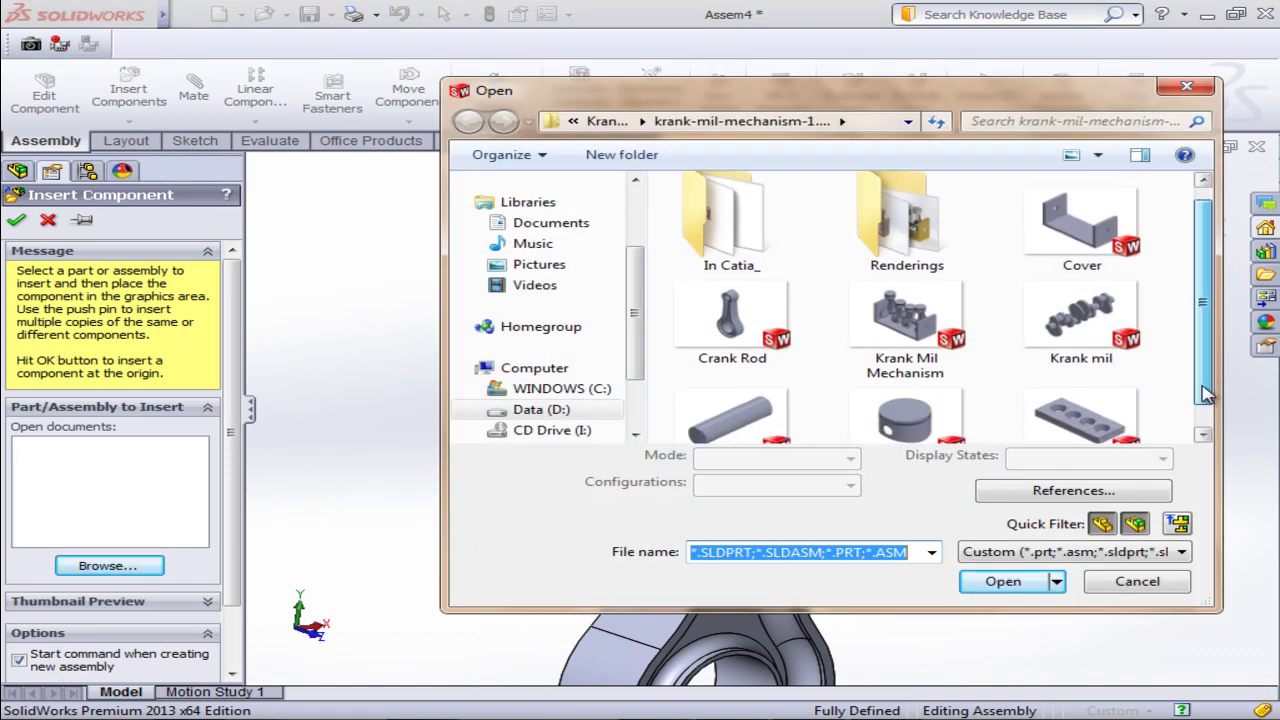
left_click(912, 405)
left_click(975, 583)
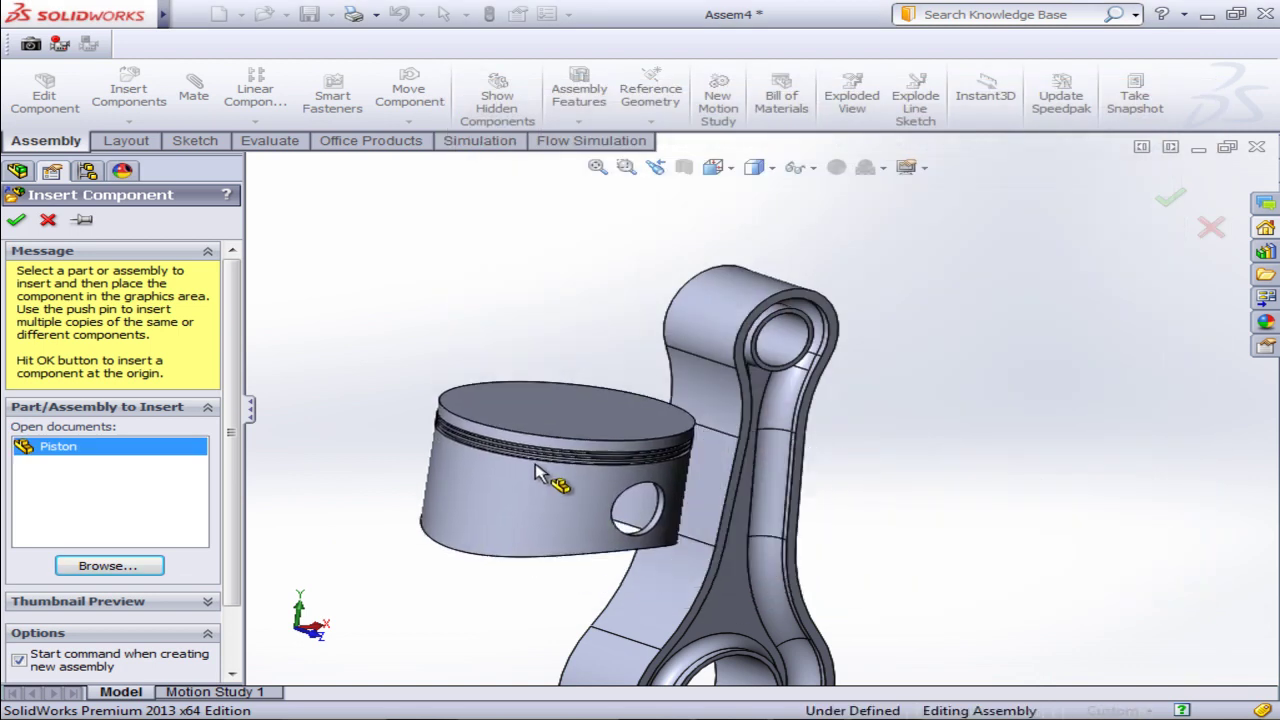
left_click(480, 464)
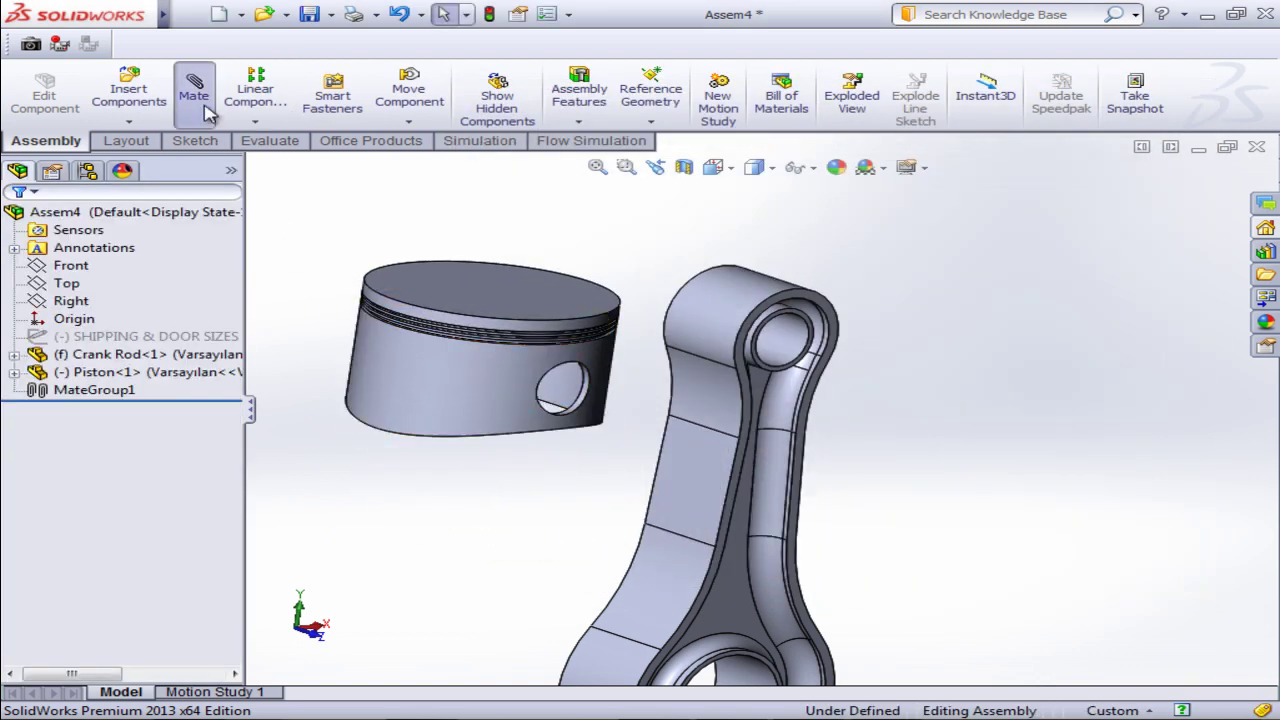
Add a Concentric mate between the piston's pin hole and the crank rod's small eye.
scroll(610, 420, "down", 3)
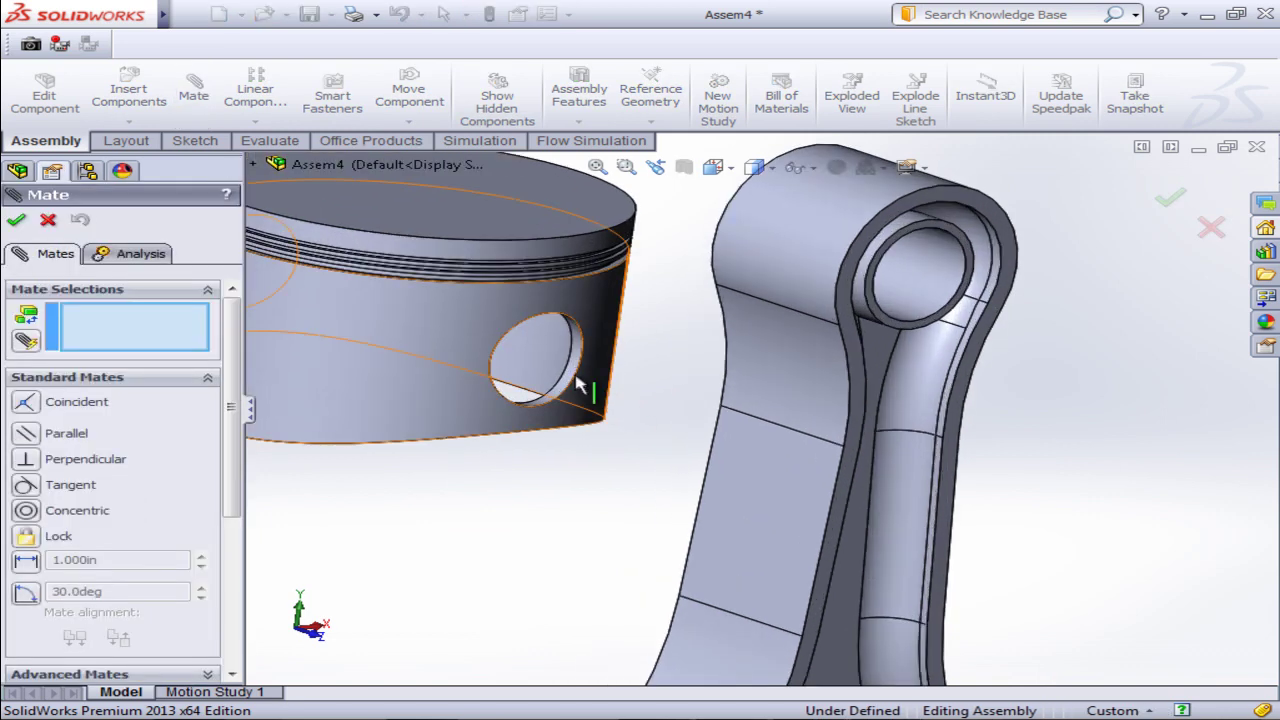
scroll(568, 376, "down", 2)
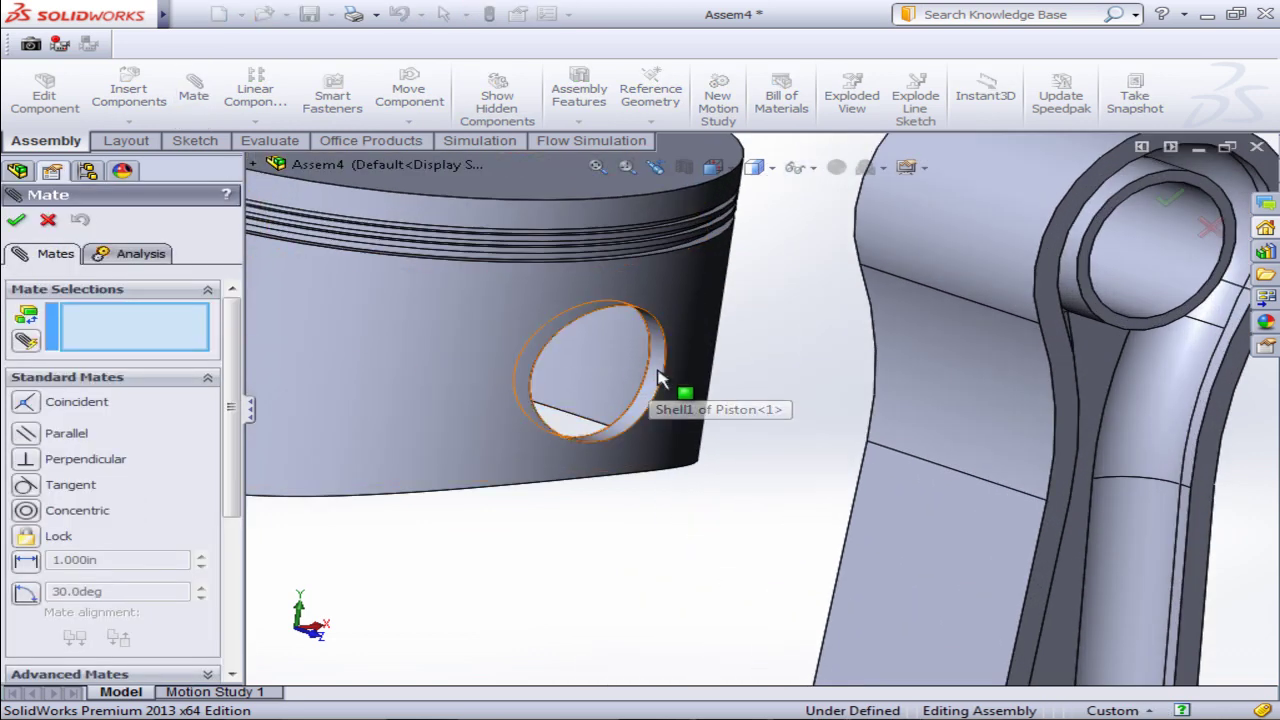
left_click(660, 378)
scroll(675, 380, "up", 3)
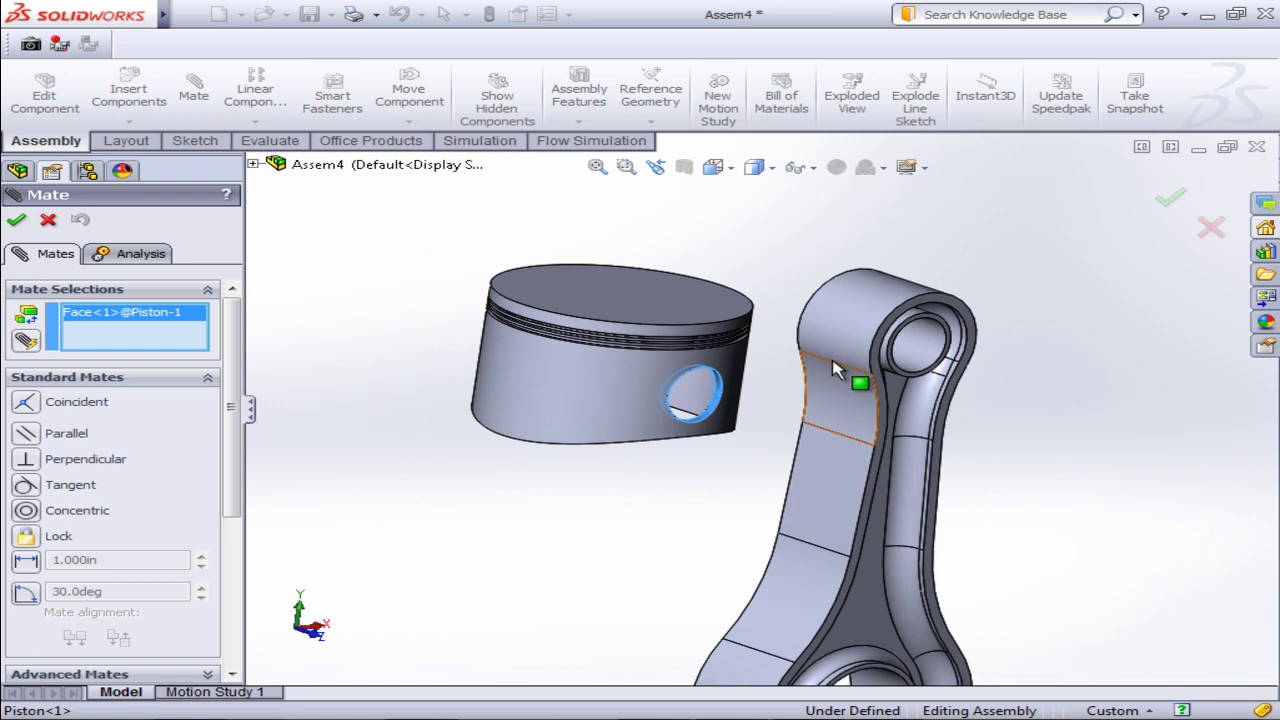
left_click(925, 340)
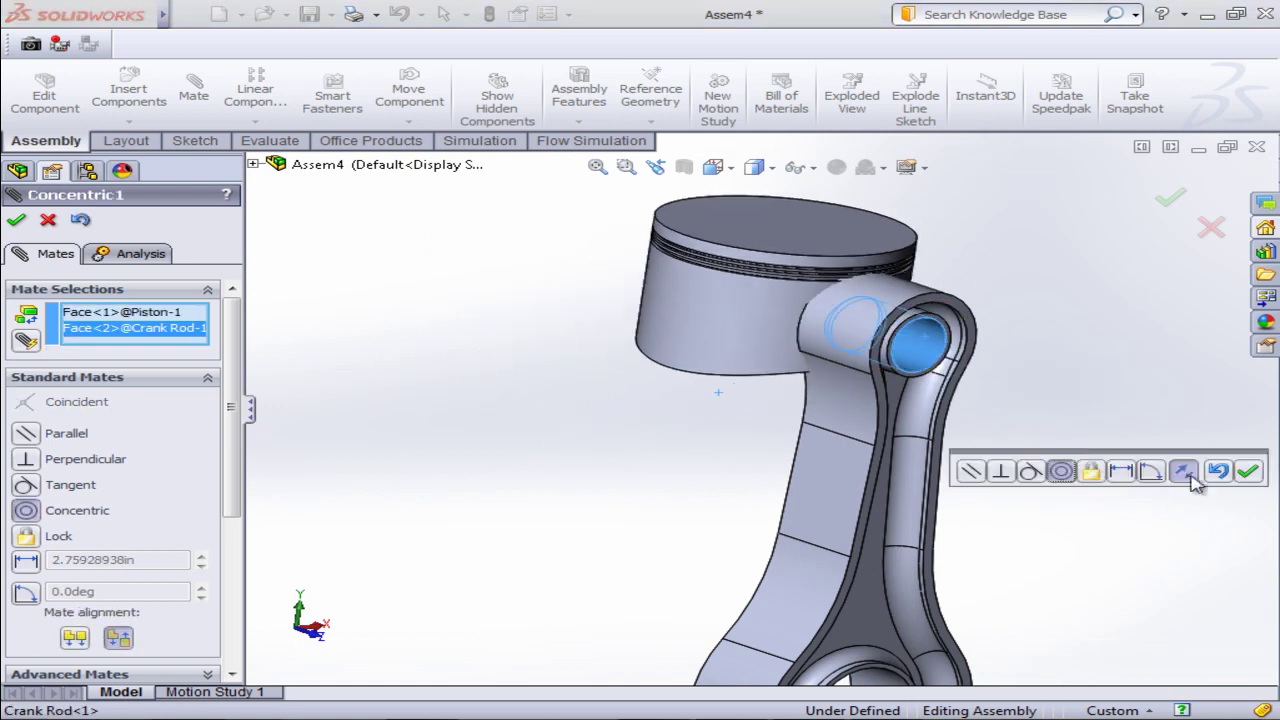
left_click(1247, 472)
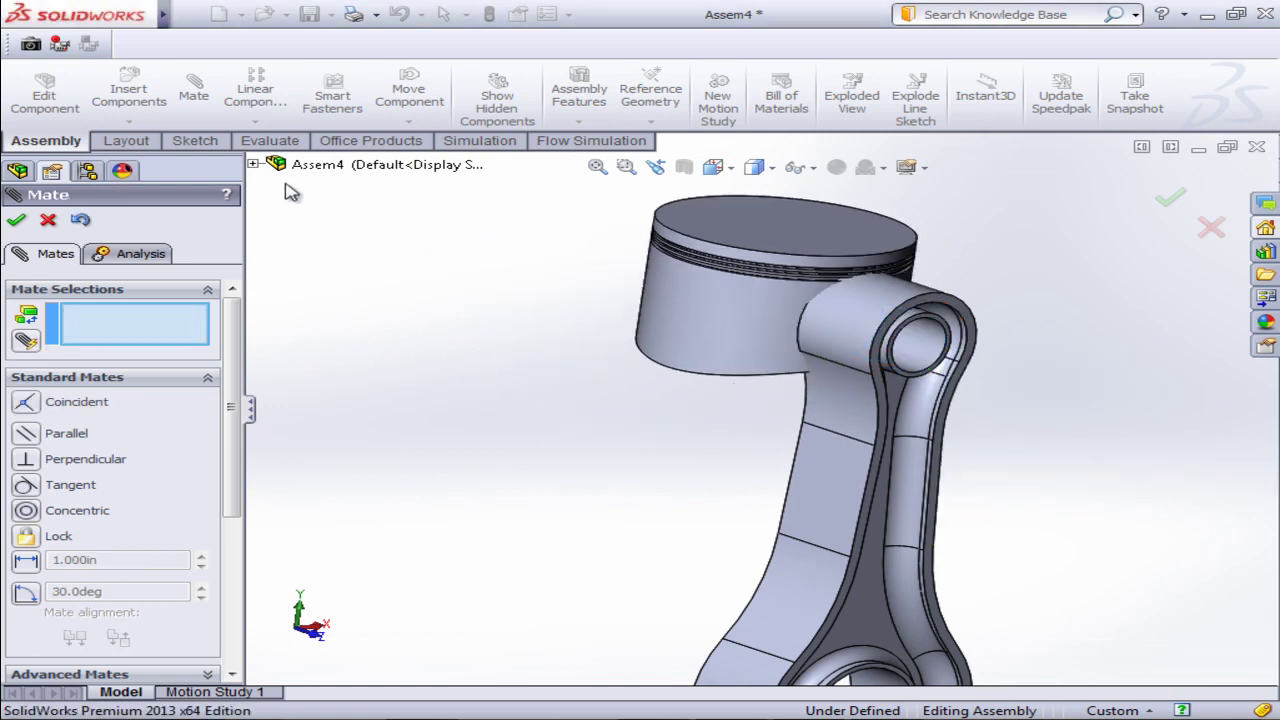
left_click(253, 164)
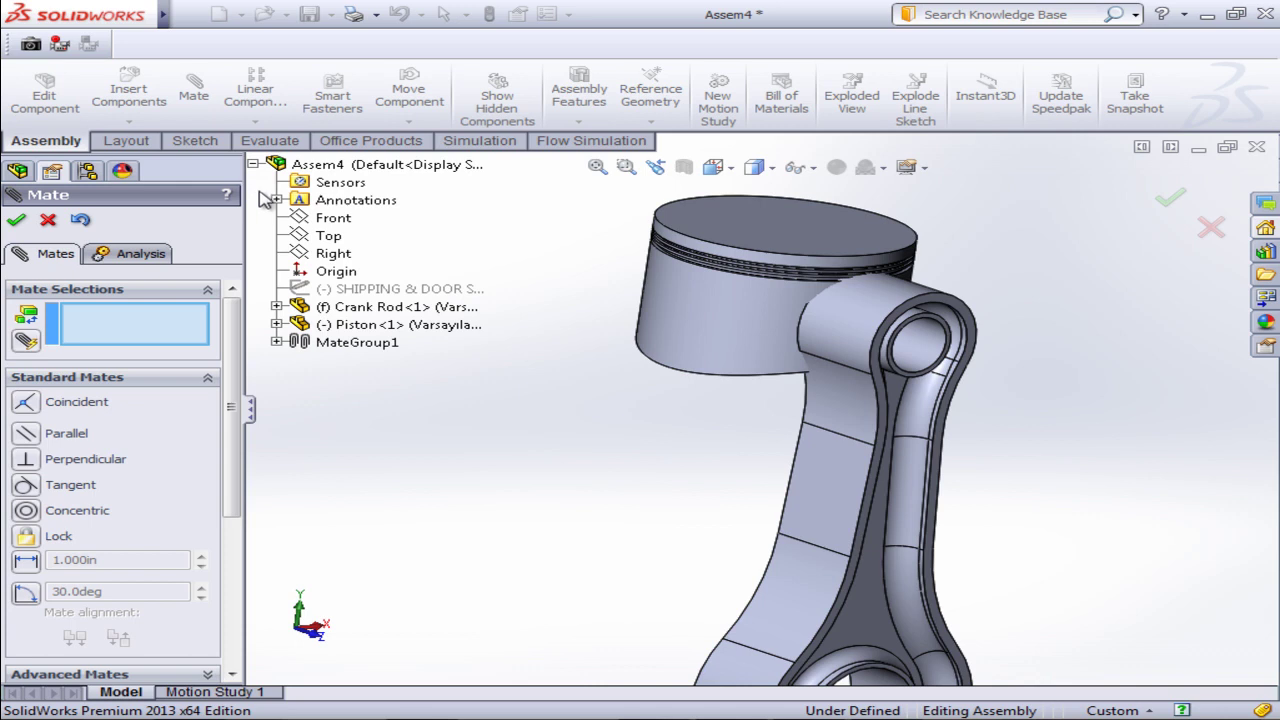
Mate the Crank Rod and Piston Ön Düzlem planes Coincident to centre the piston.
left_click(277, 307)
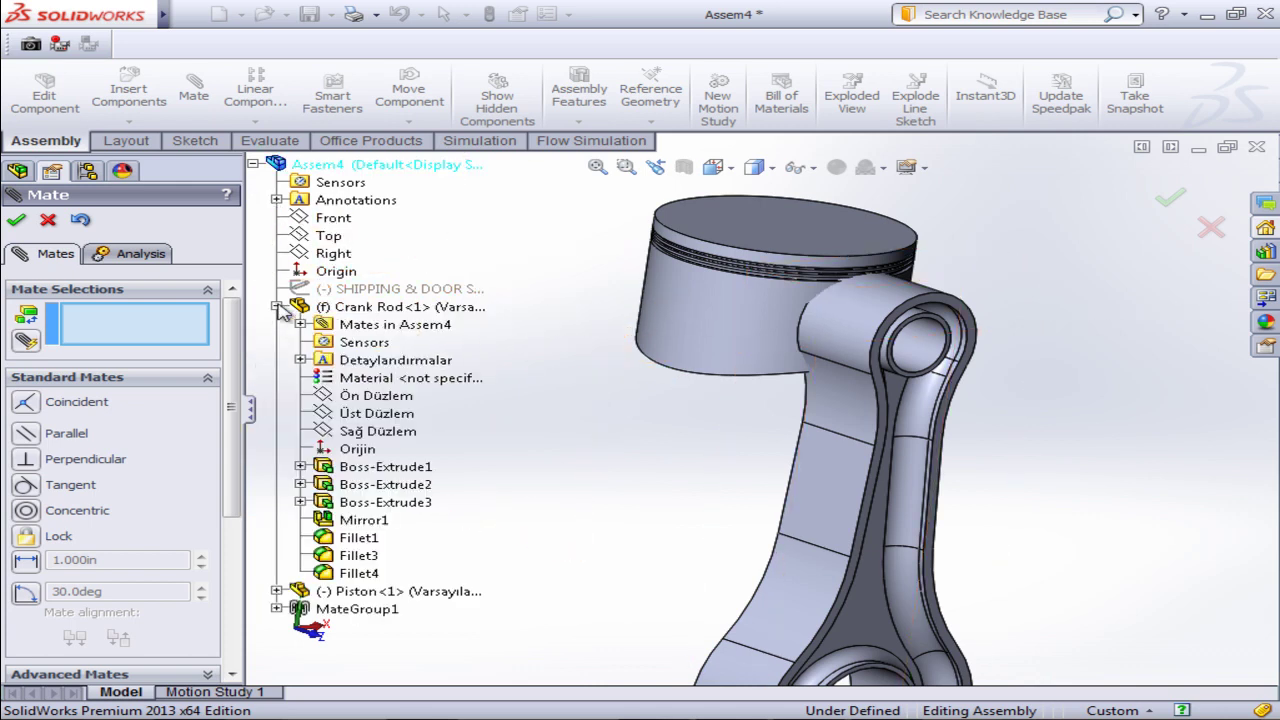
left_click(372, 398)
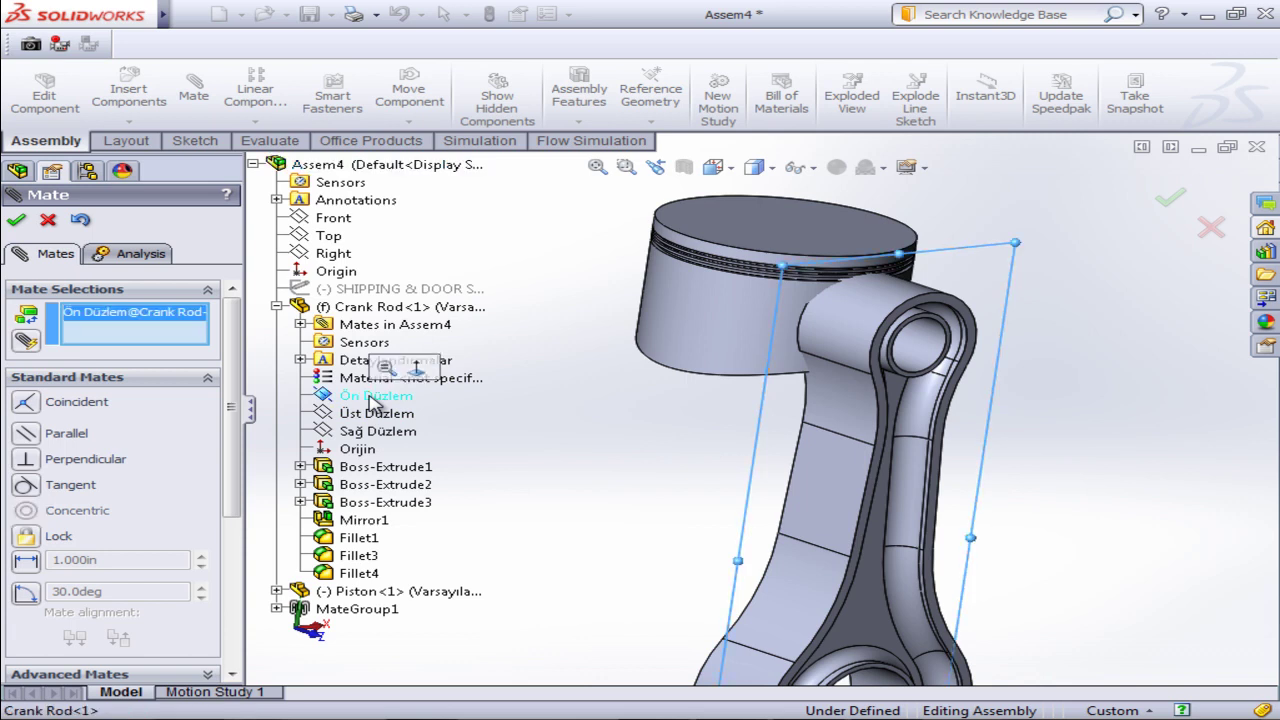
left_click(278, 592)
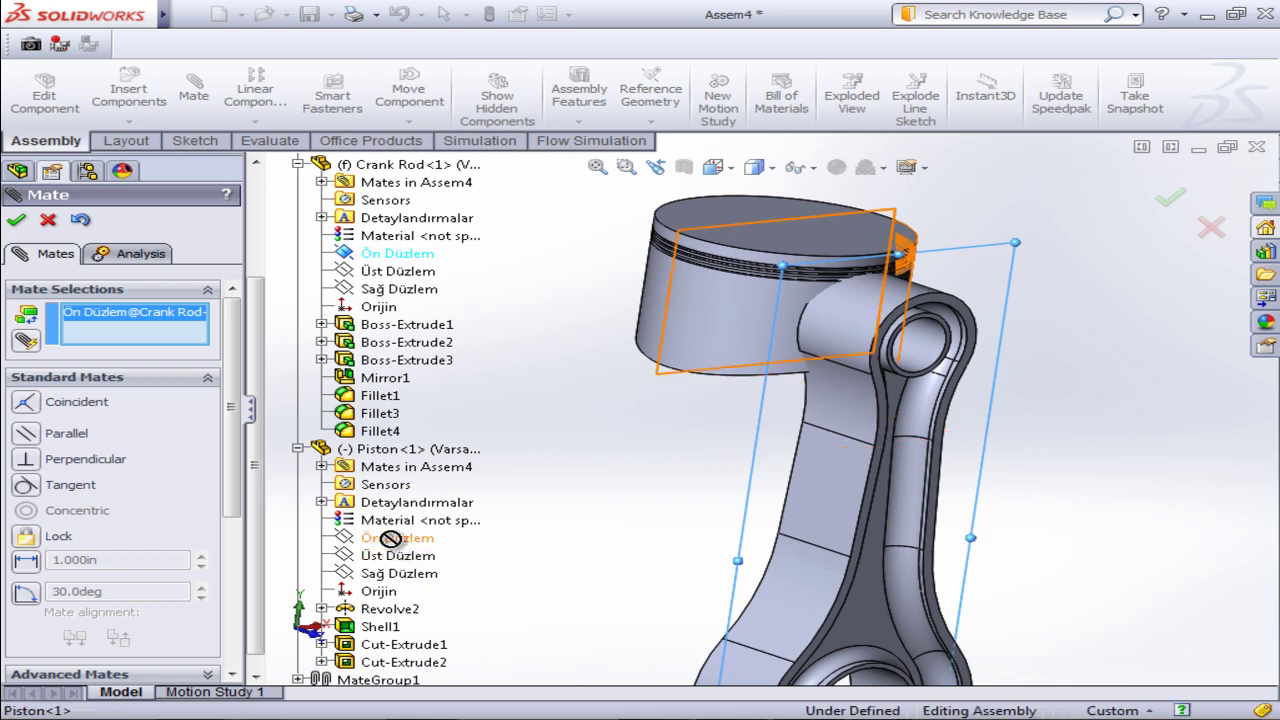
left_click(395, 540)
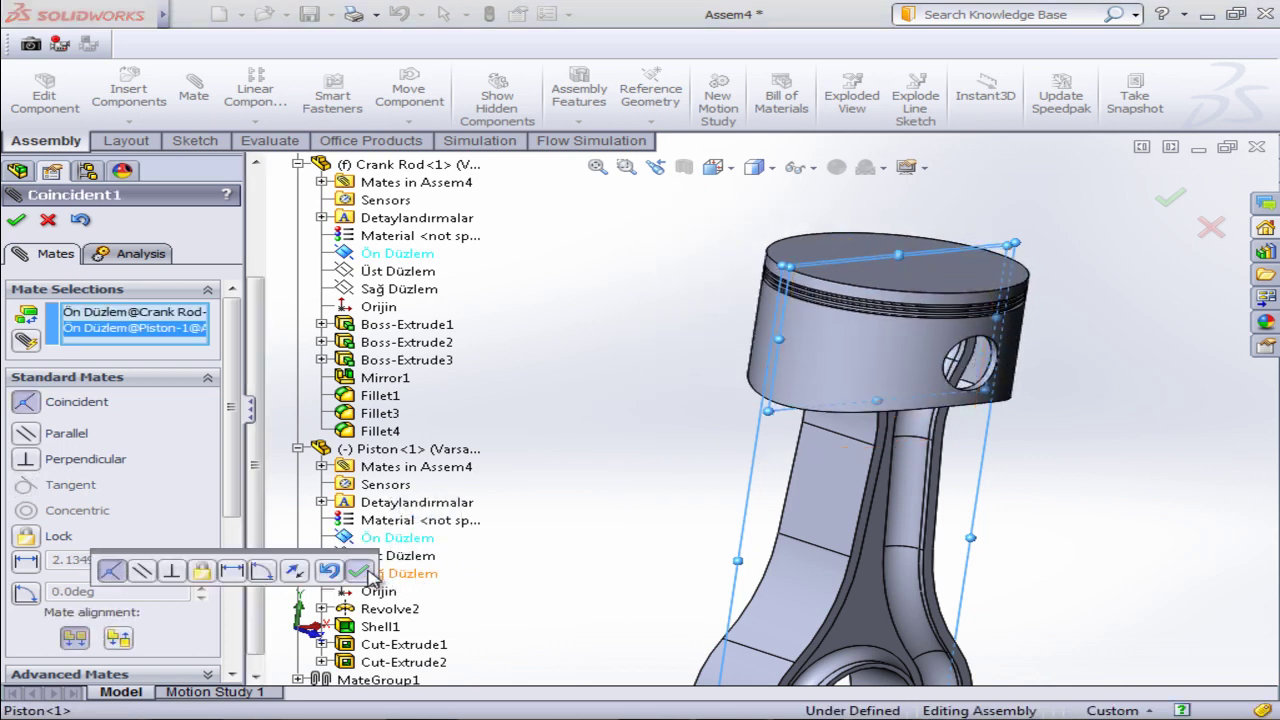
left_click(358, 570)
left_click(18, 221)
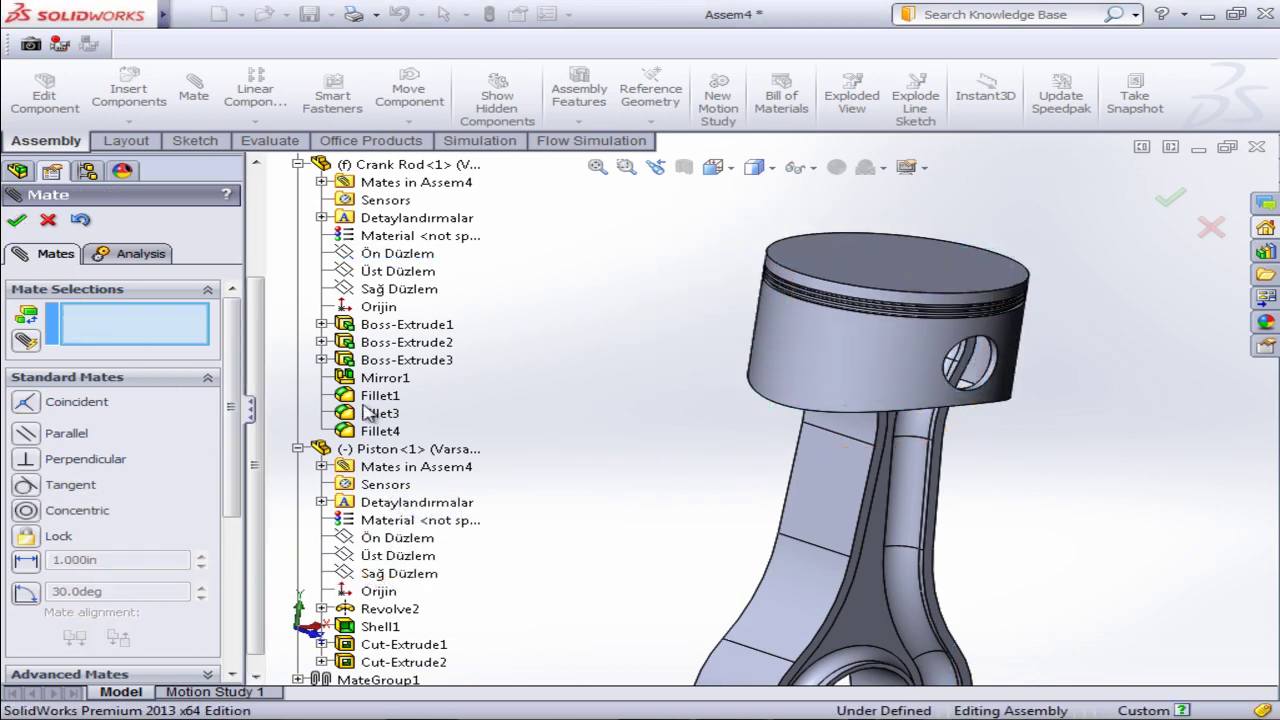
Insert the Pim pin part and place it near the piston.
left_click(141, 122)
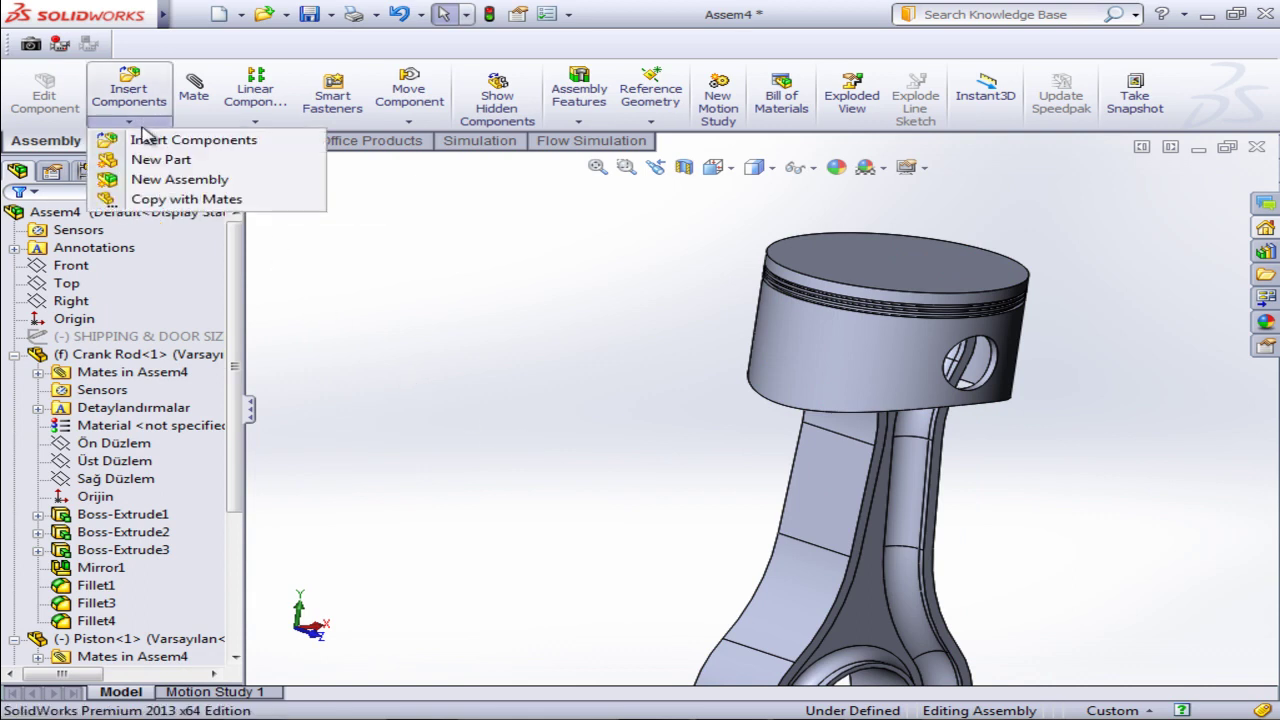
left_click(150, 139)
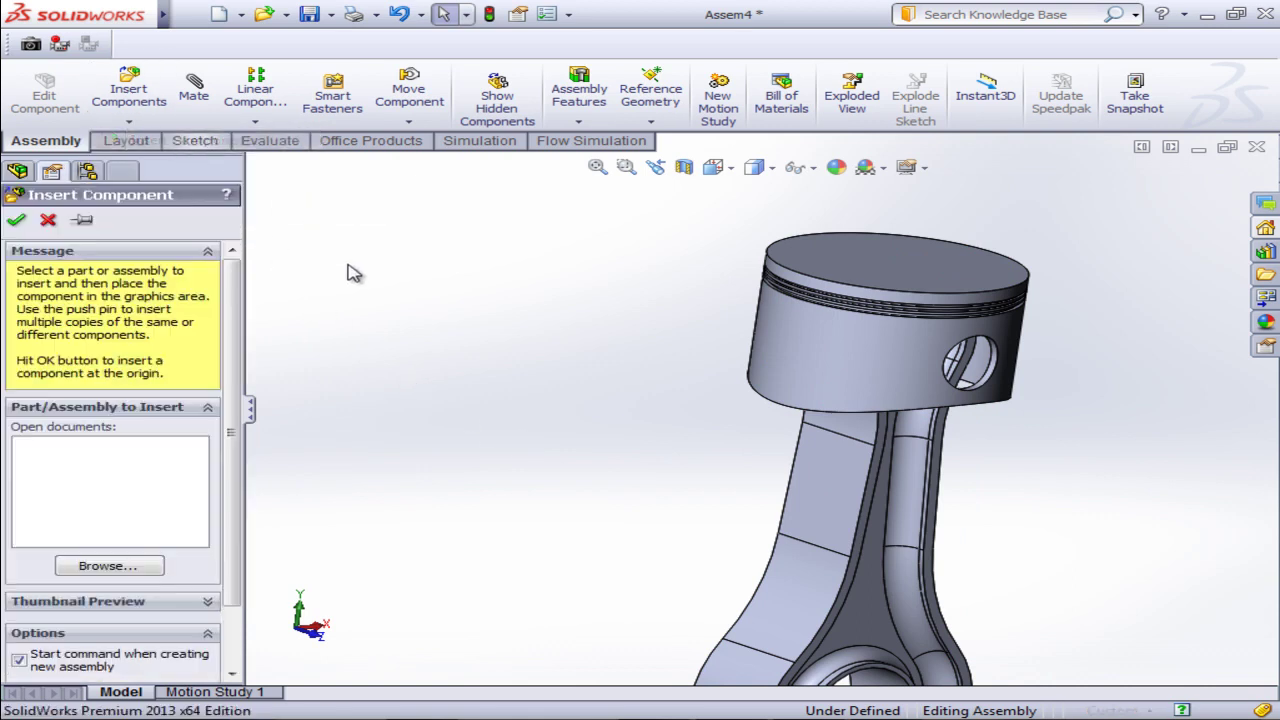
left_click(150, 566)
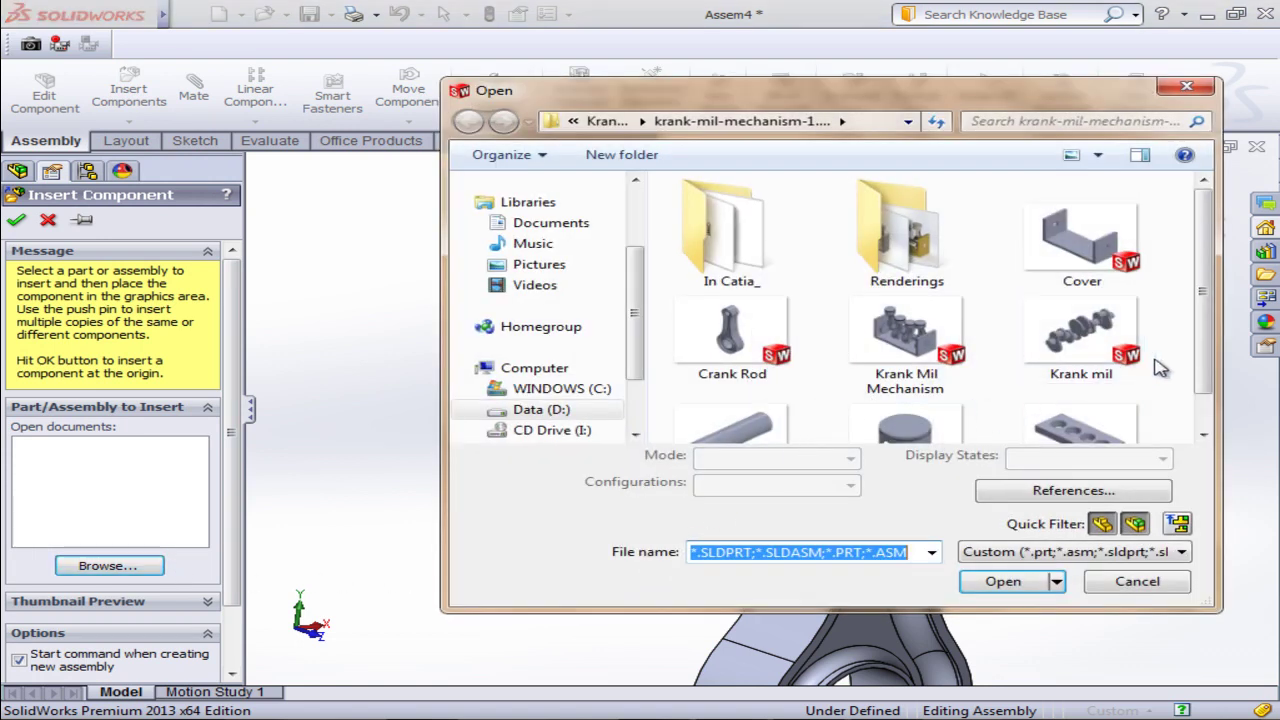
left_click_drag(1204, 384, 1208, 416)
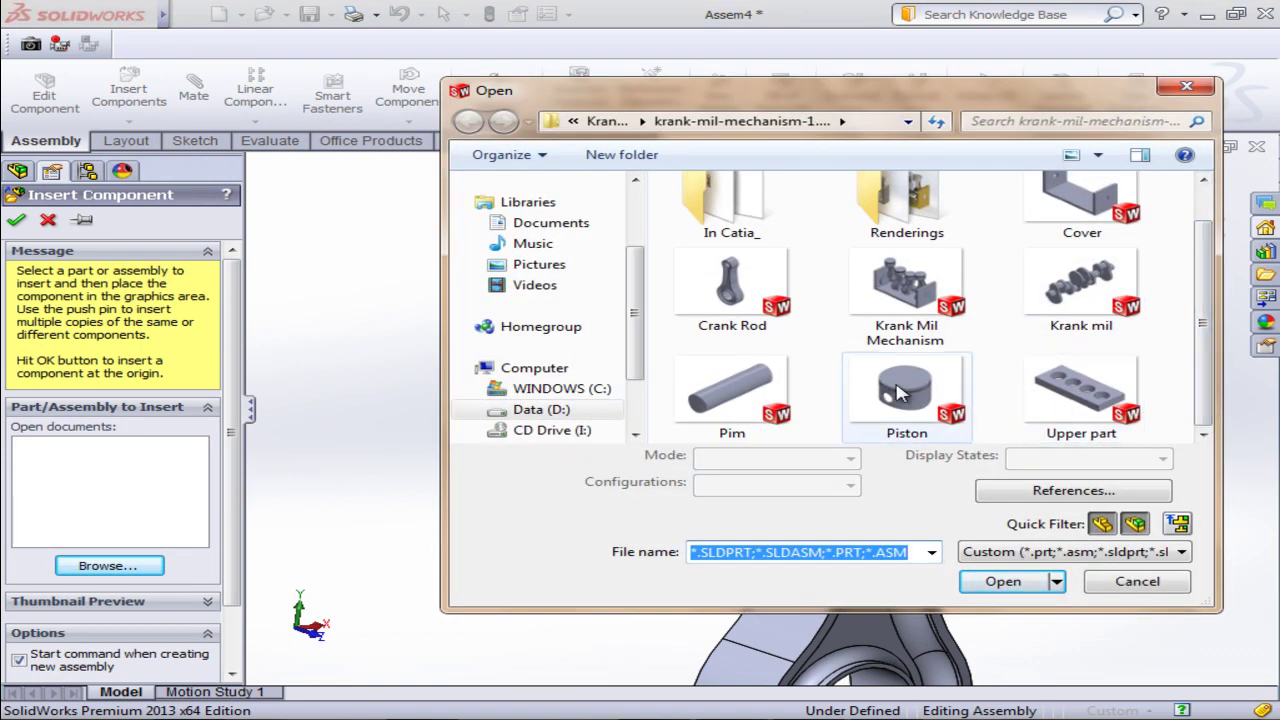
left_click(730, 395)
left_click(975, 583)
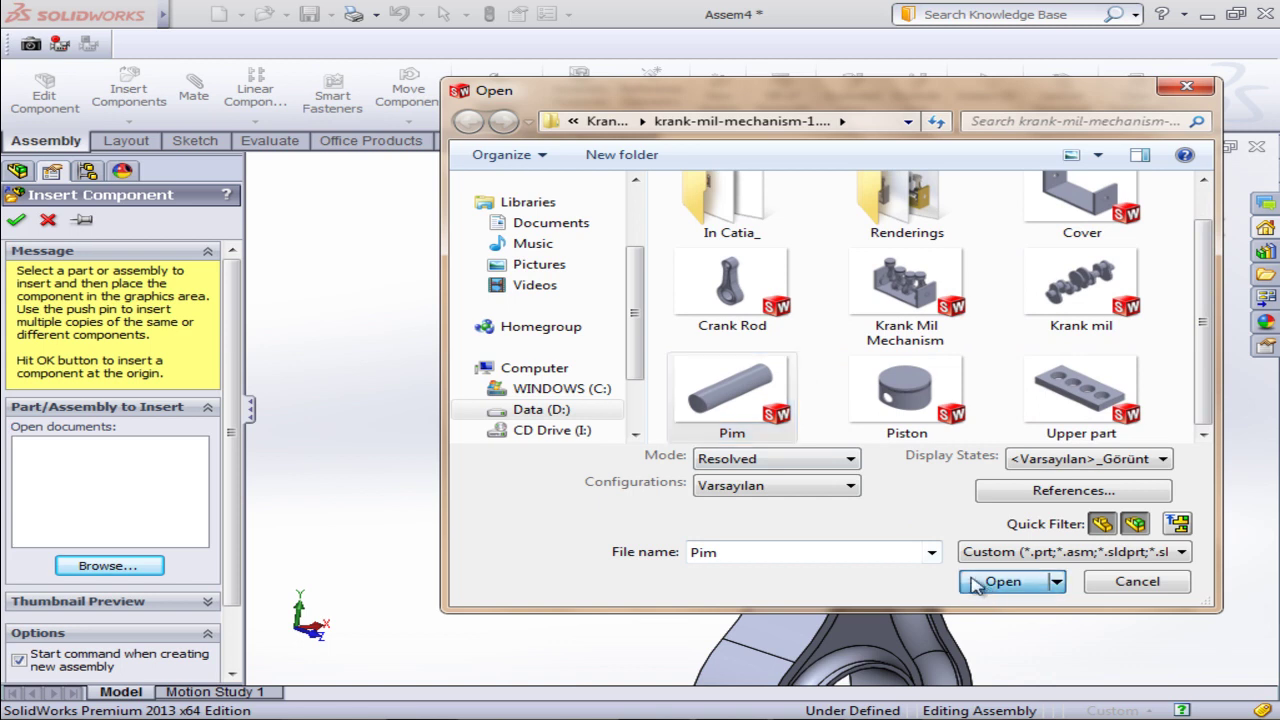
left_click(606, 338)
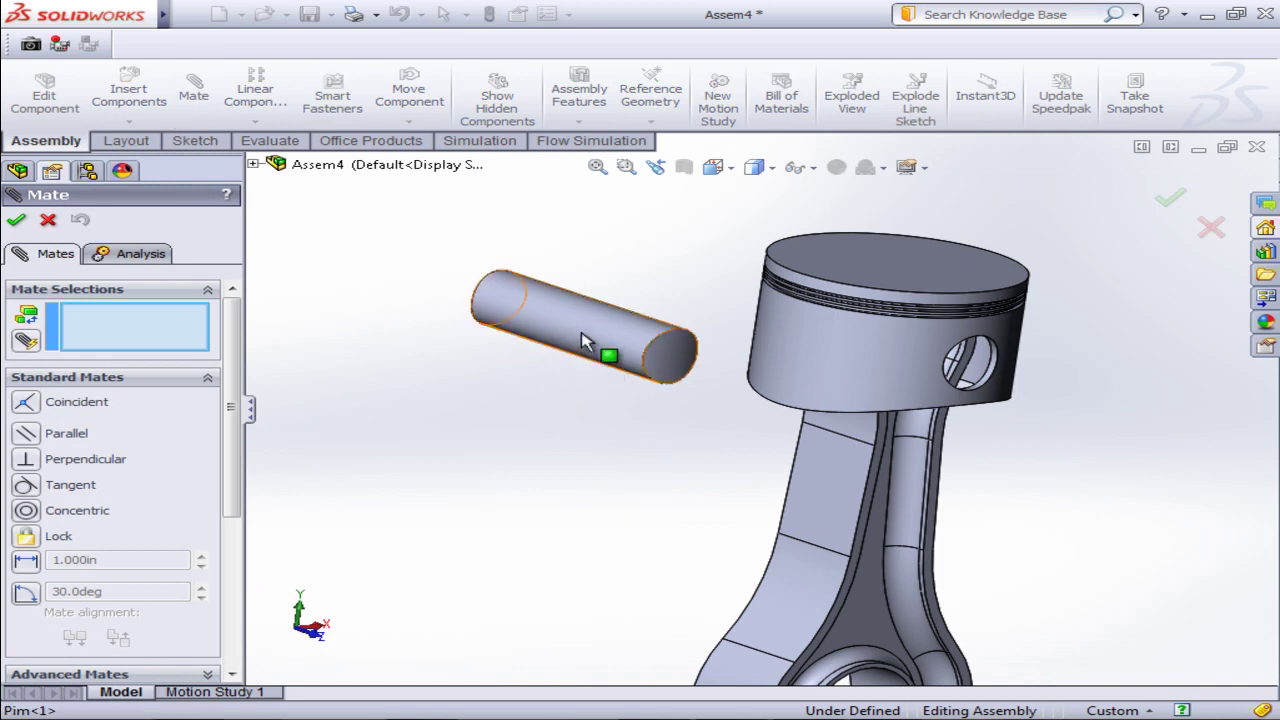
Mate the Pim pin's cylindrical face concentric with the piston's pin hole.
left_click(608, 353)
scroll(908, 413, "down", 2)
scroll(1000, 385, "down", 2)
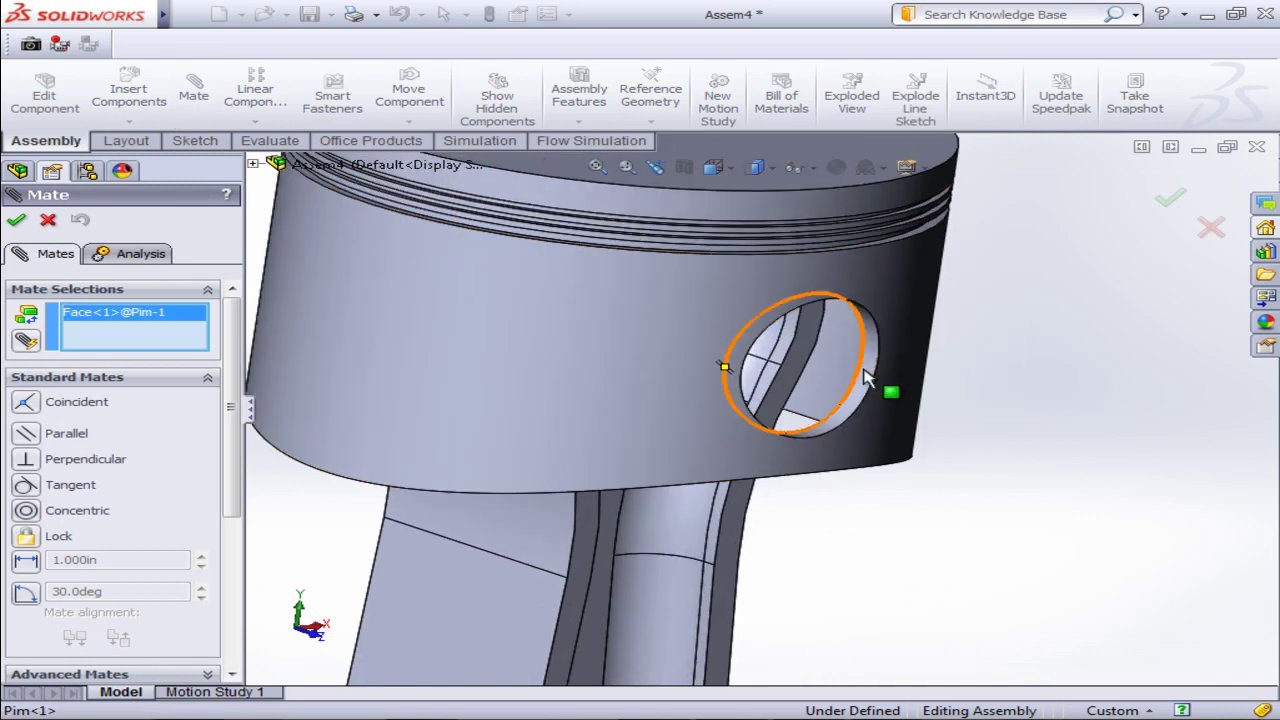
scroll(880, 380, "down", 1)
left_click(866, 380)
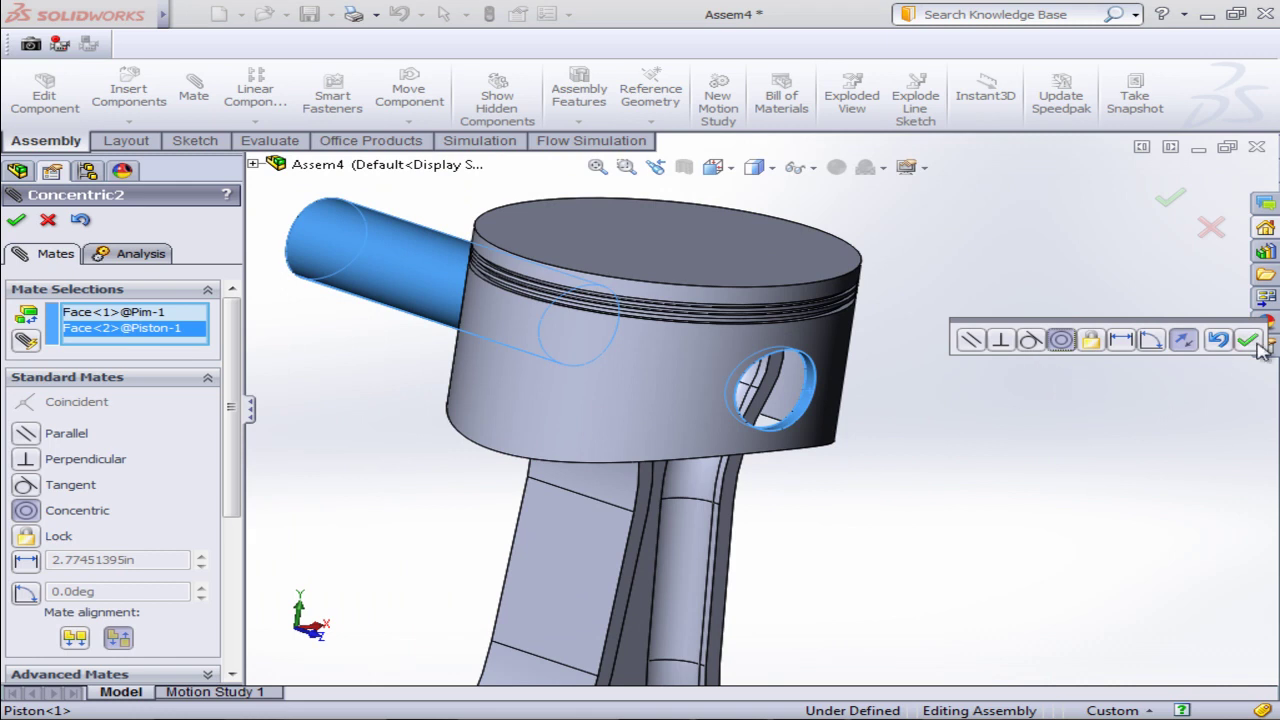
left_click(1256, 340)
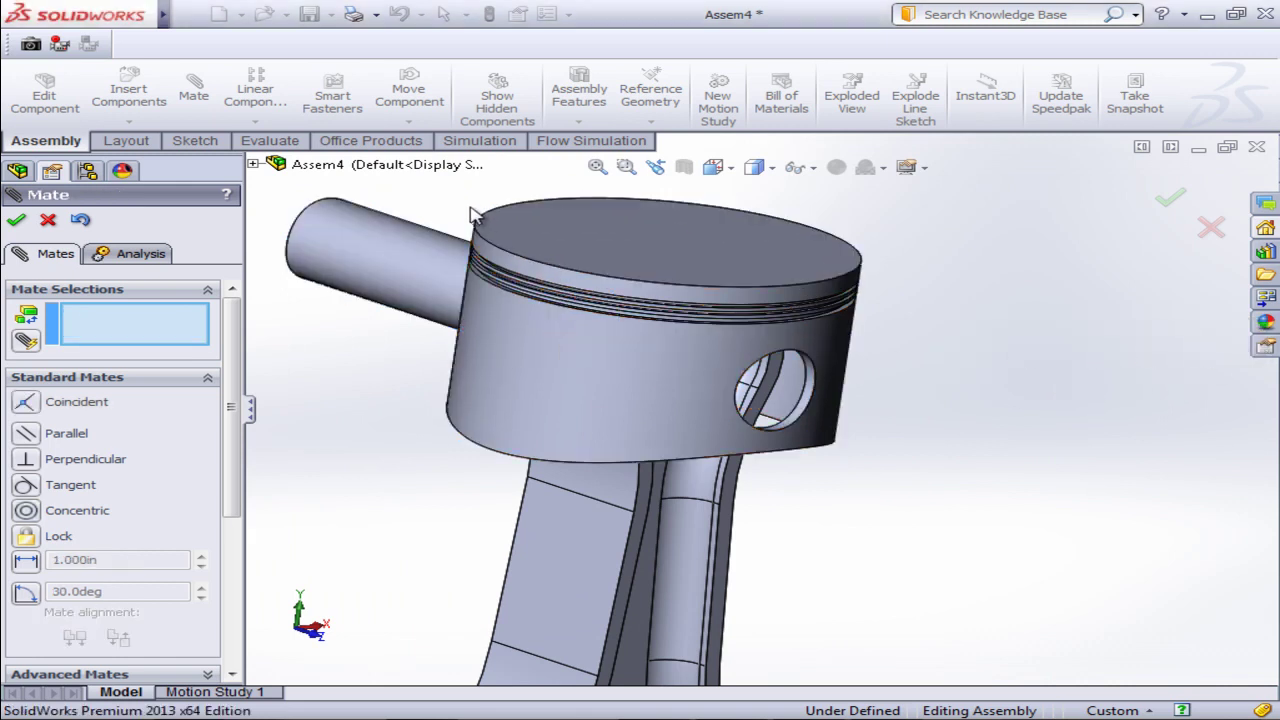
Mate the pin's end face against the piston face, then orbit to view the rod assembly.
middle_click_drag(474, 215, 586, 223)
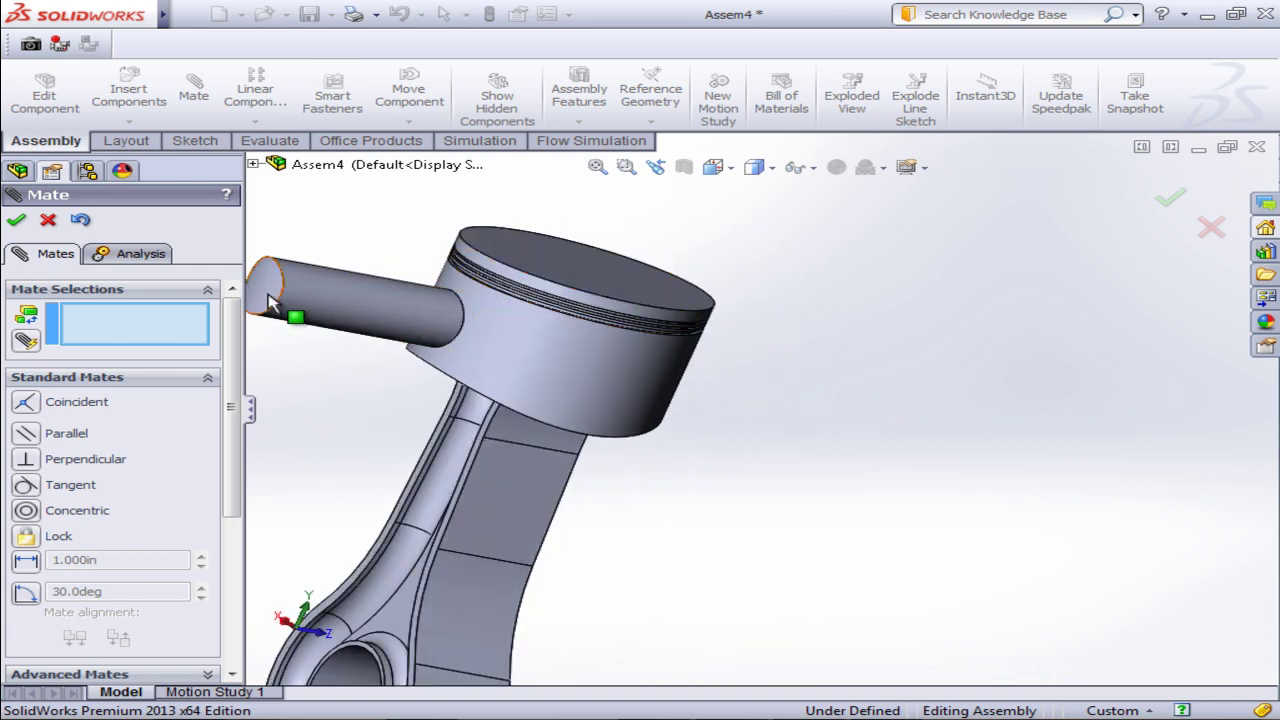
left_click(272, 300)
left_click(468, 376)
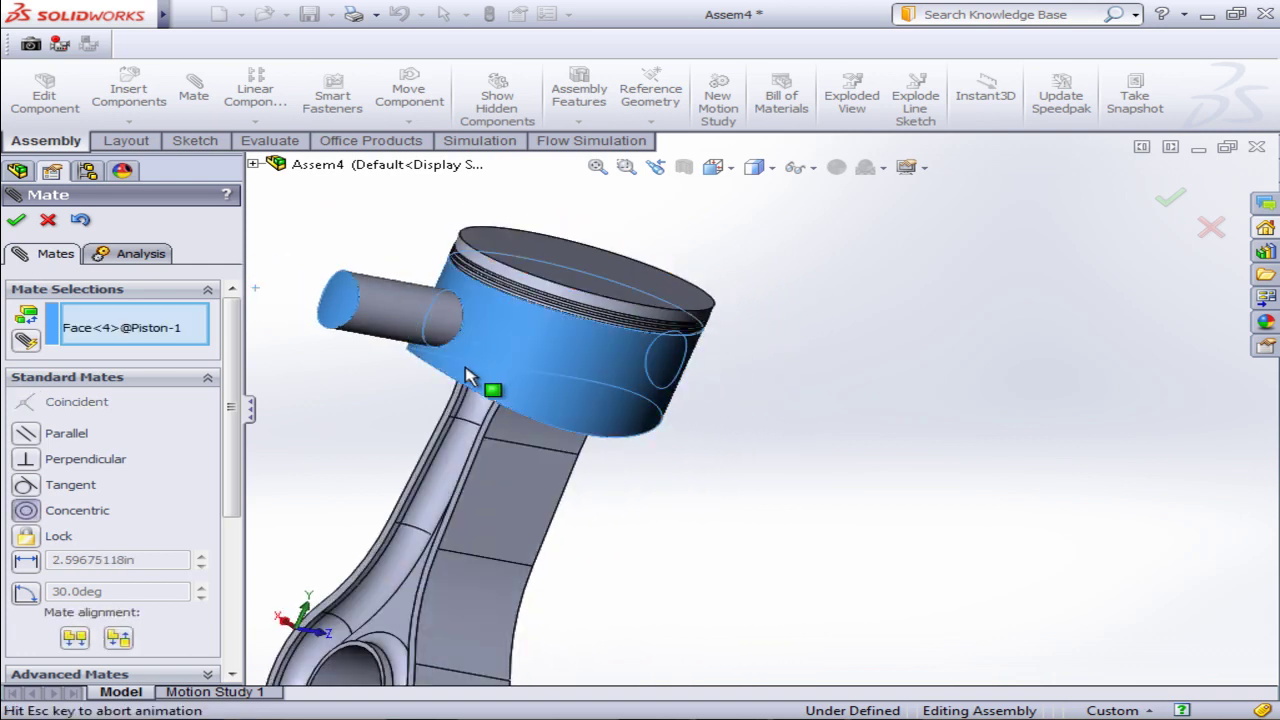
left_click(418, 342)
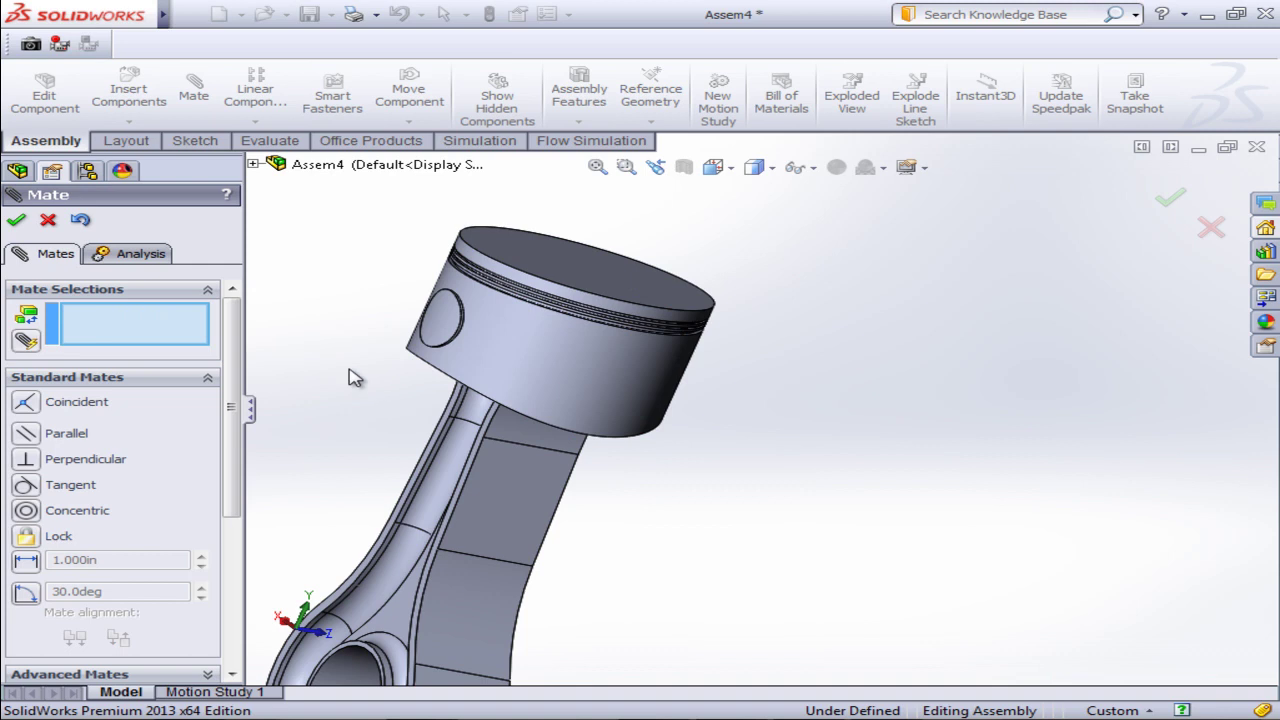
left_click(20, 220)
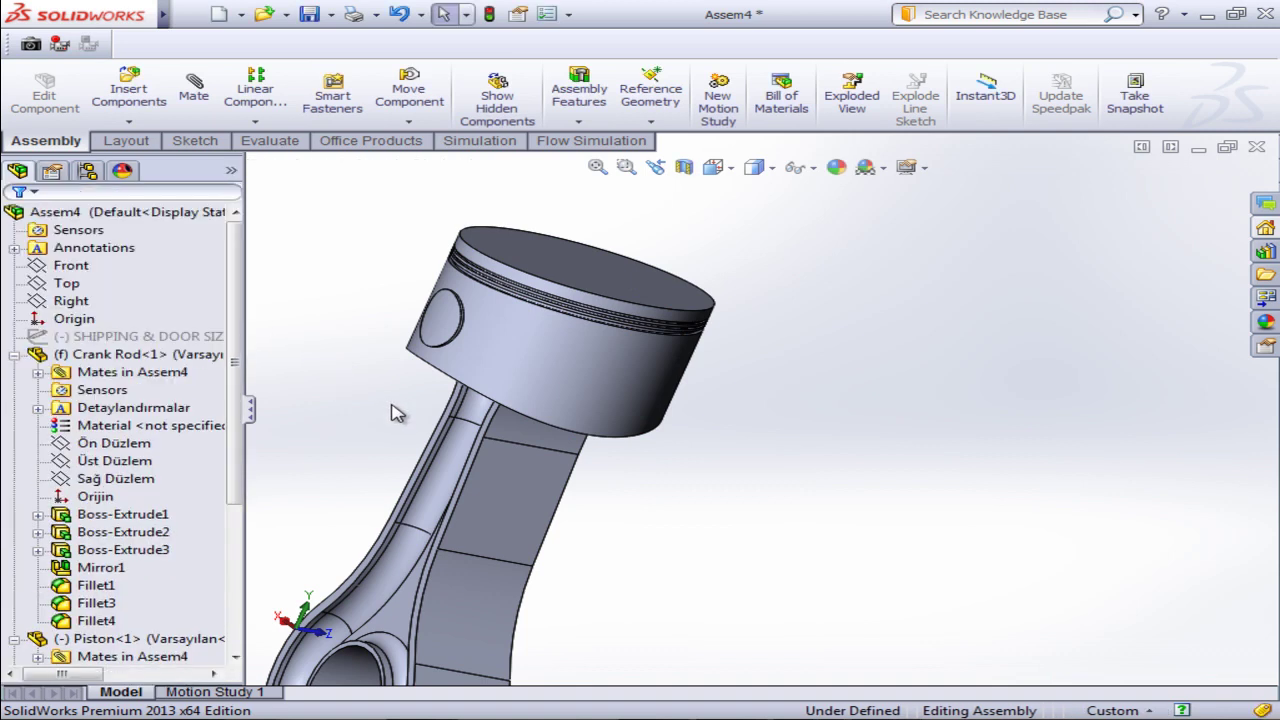
mouse_move(466, 395)
middle_mouse_down()
mouse_move(360, 323)
mouse_move(363, 443)
mouse_move(350, 393)
middle_mouse_up()
middle_click_drag(466, 392, 451, 380)
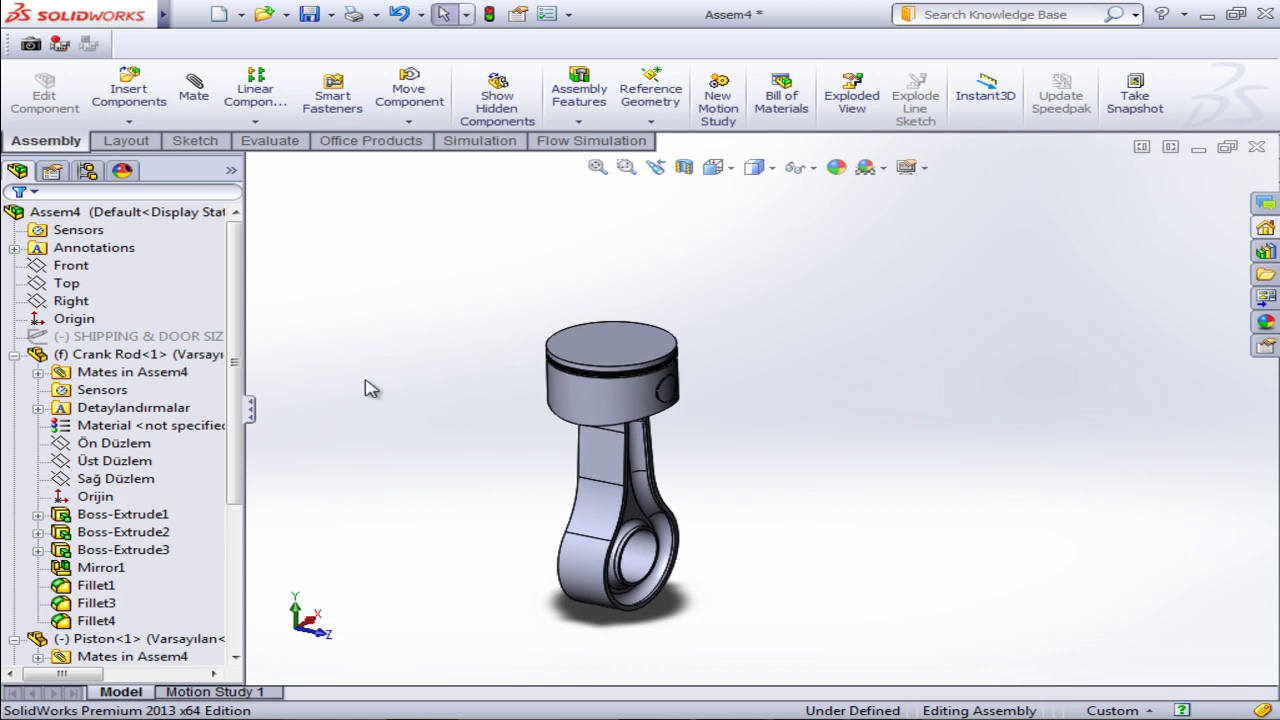
Save the assembly as 'Rod and piston ass'.
left_click(310, 24)
type("R")
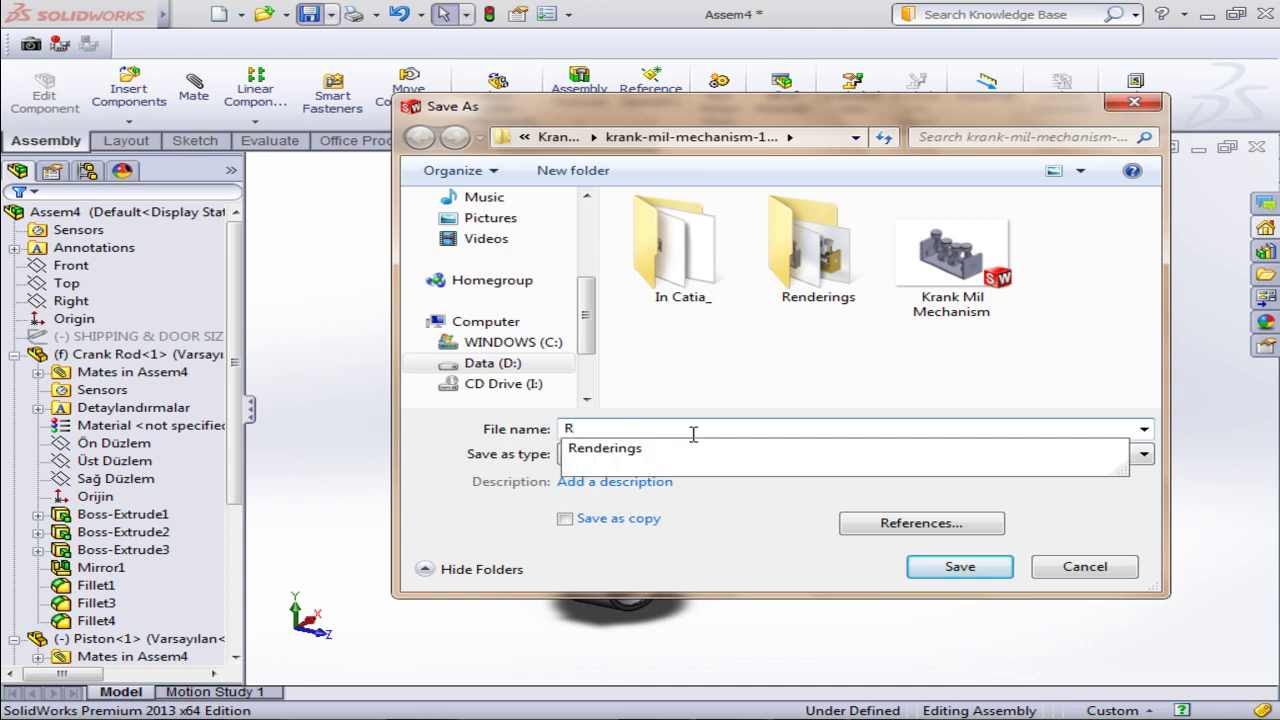
type("od and piston ass")
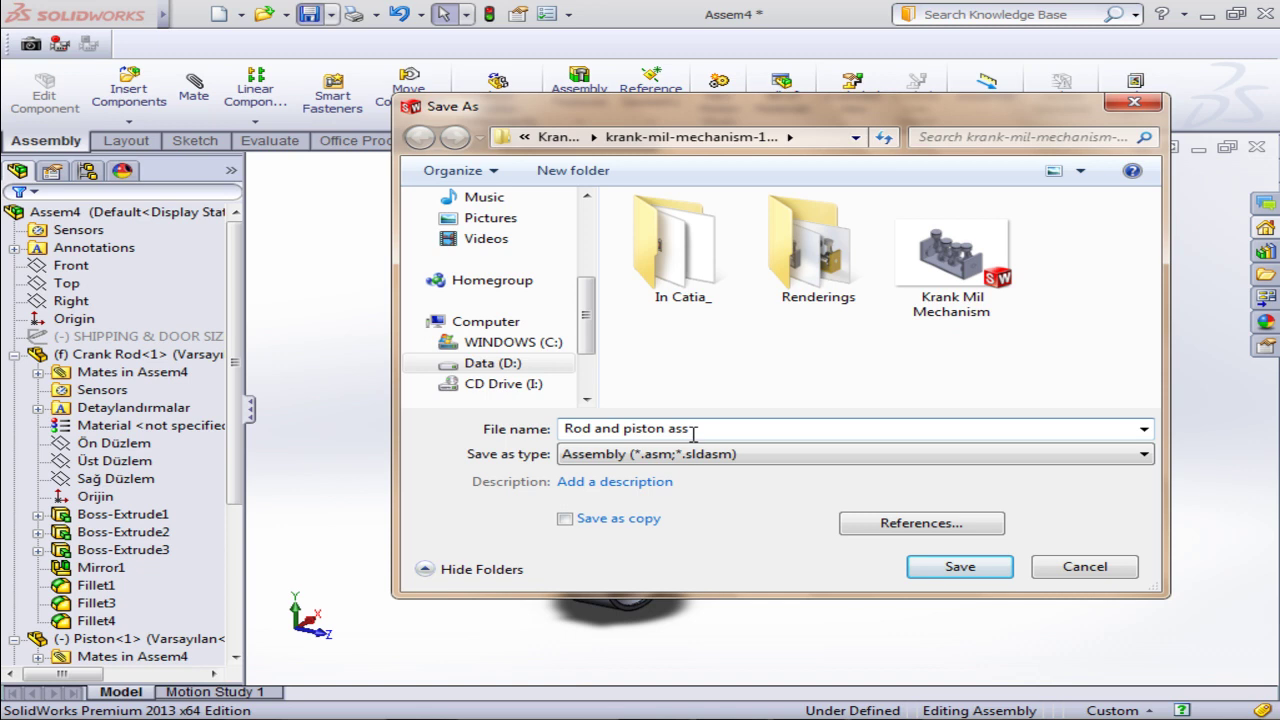
left_click(947, 569)
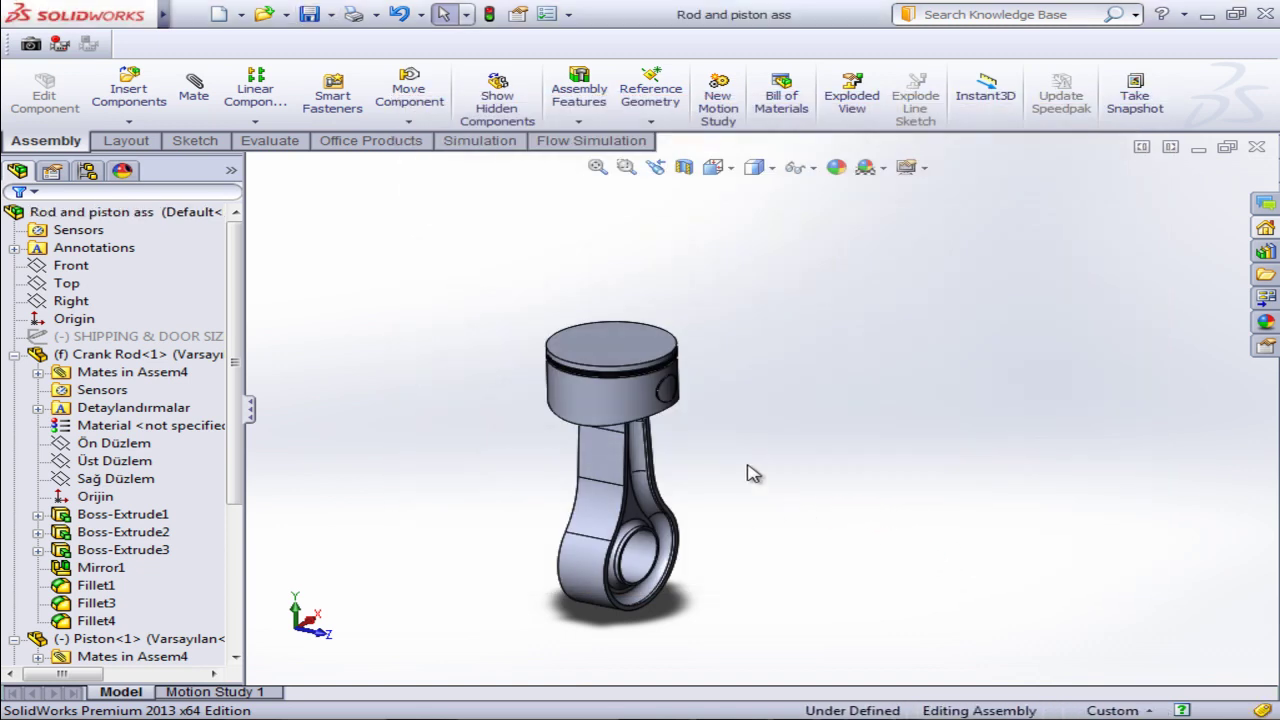
mouse_move(752, 472)
middle_mouse_down()
mouse_move(665, 518)
mouse_move(558, 503)
middle_mouse_up()
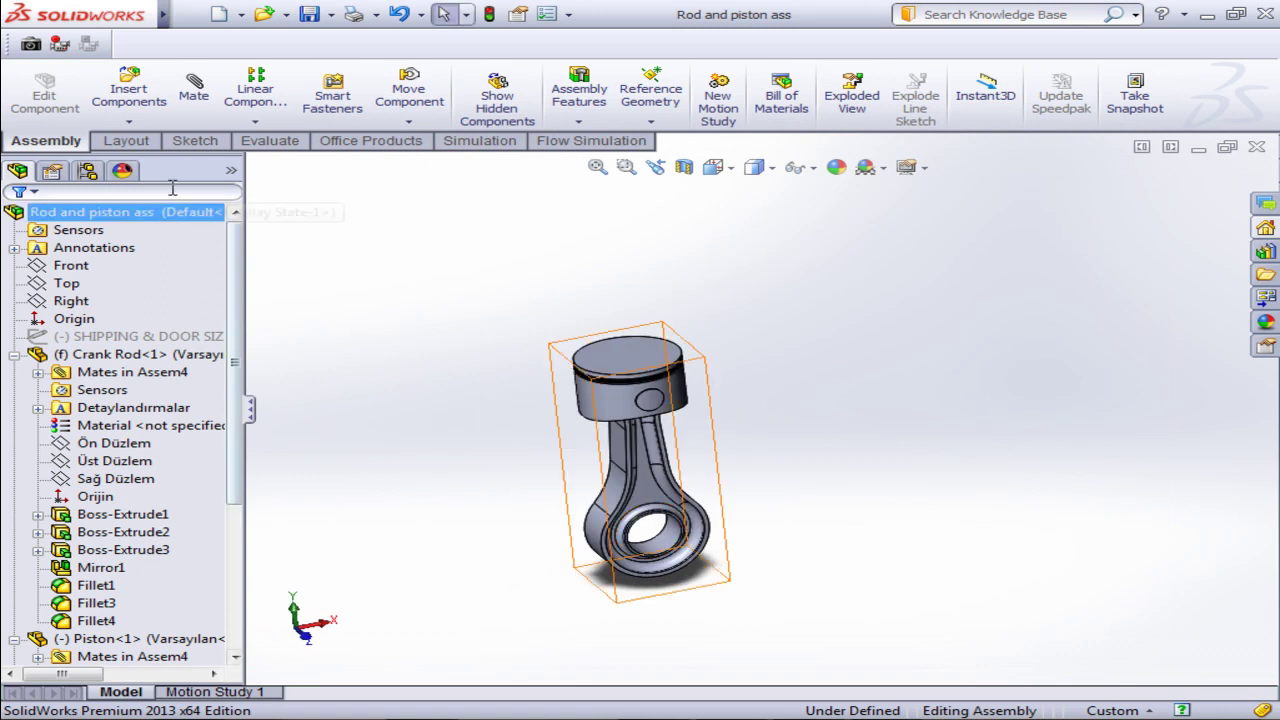
Start another new assembly document, Assem5.
left_click(128, 121)
left_click(222, 178)
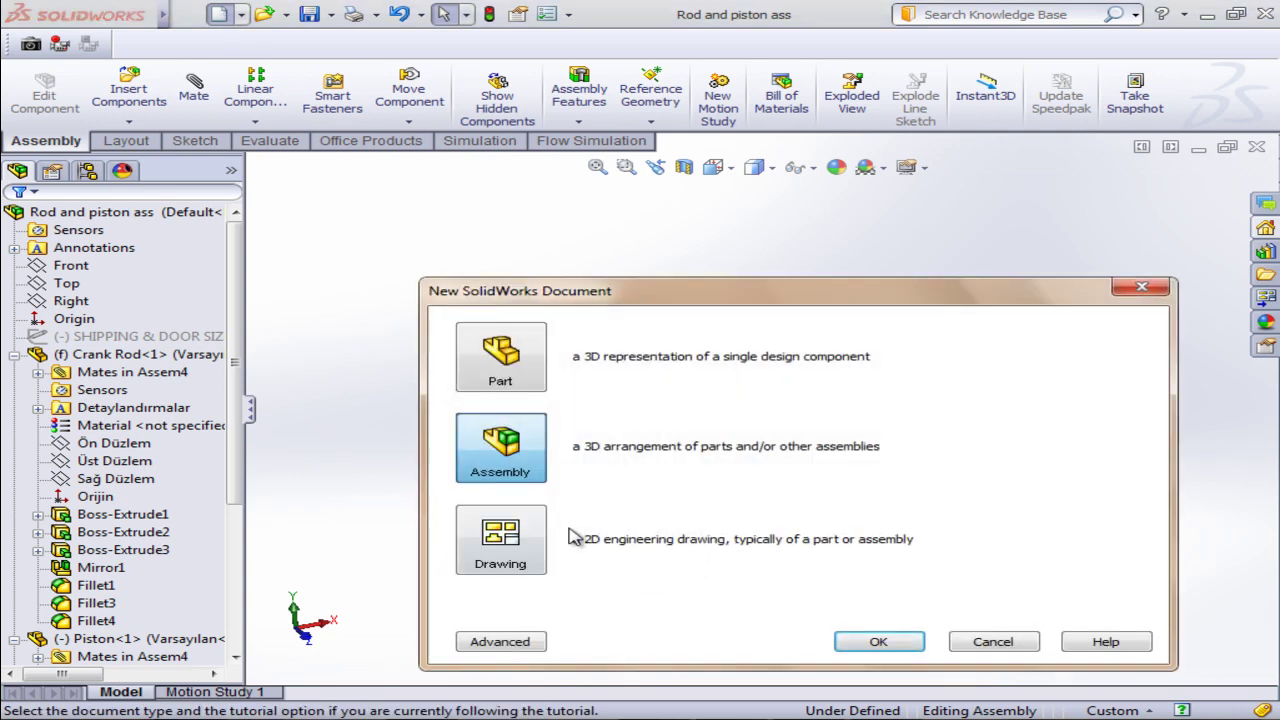
left_click(858, 652)
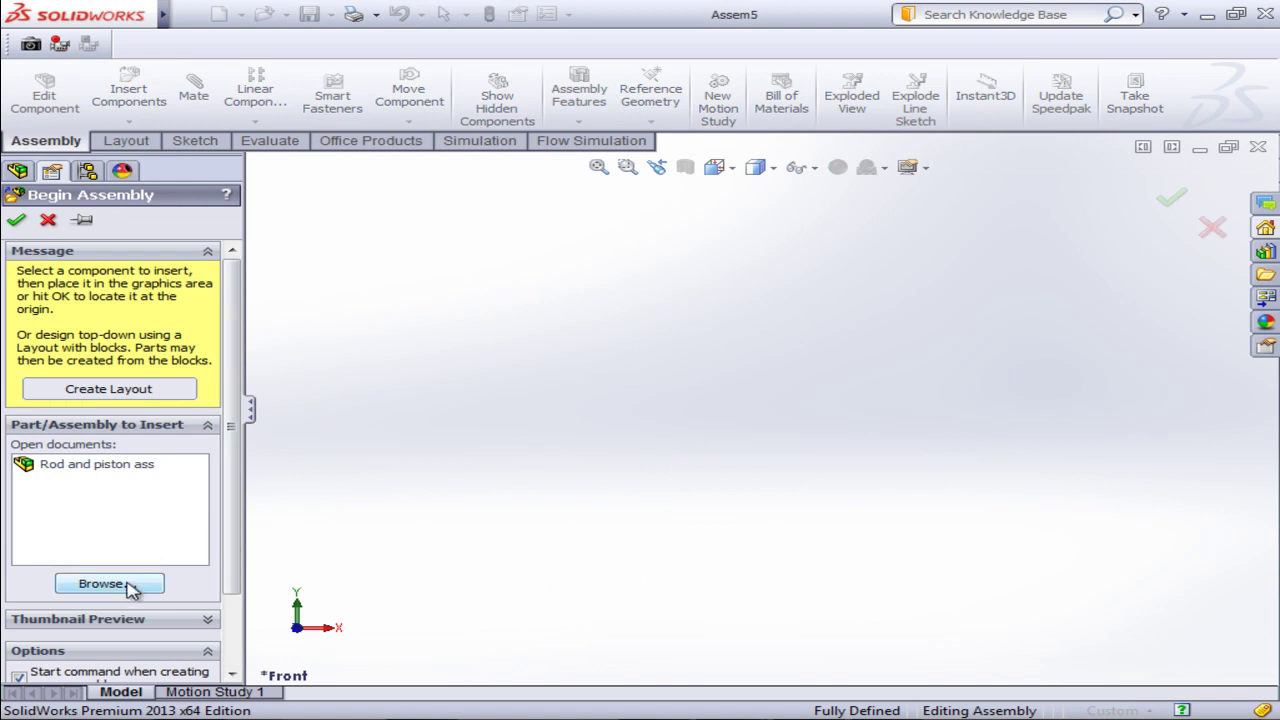
Insert the Cover bracket as the first component and orbit to a 3-D view.
left_click(130, 588)
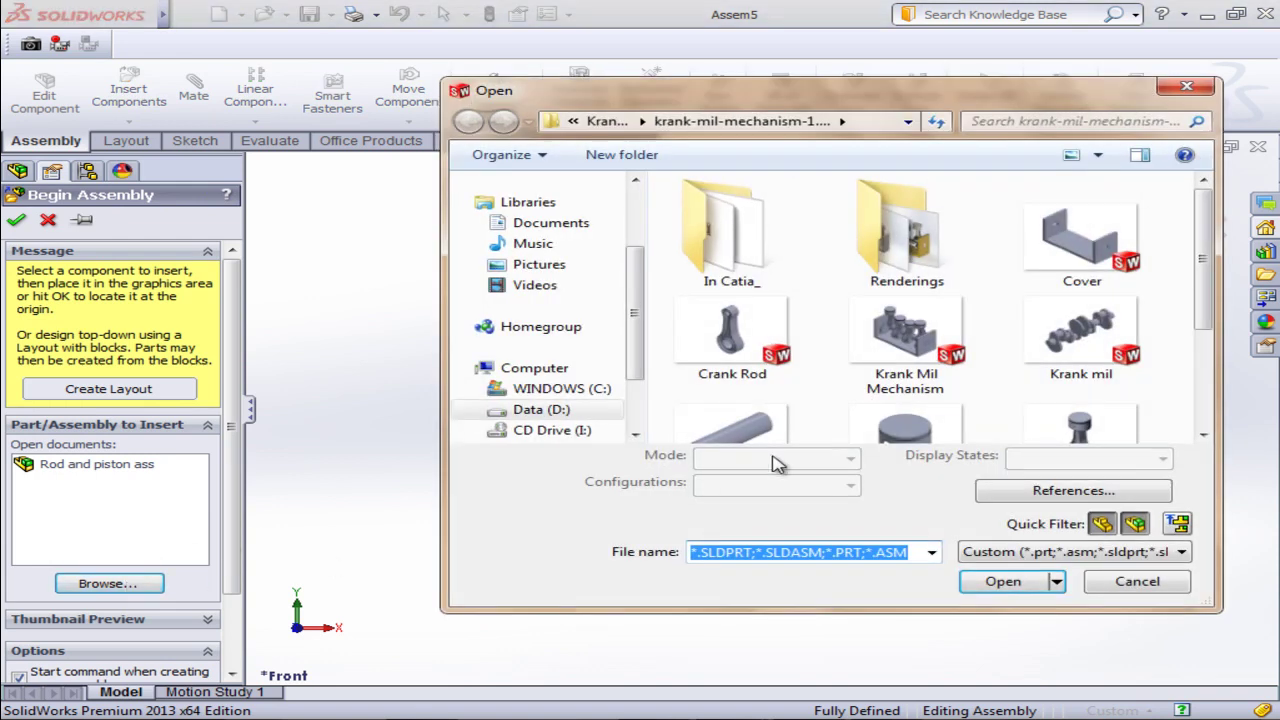
left_click(1076, 250)
left_click(1000, 580)
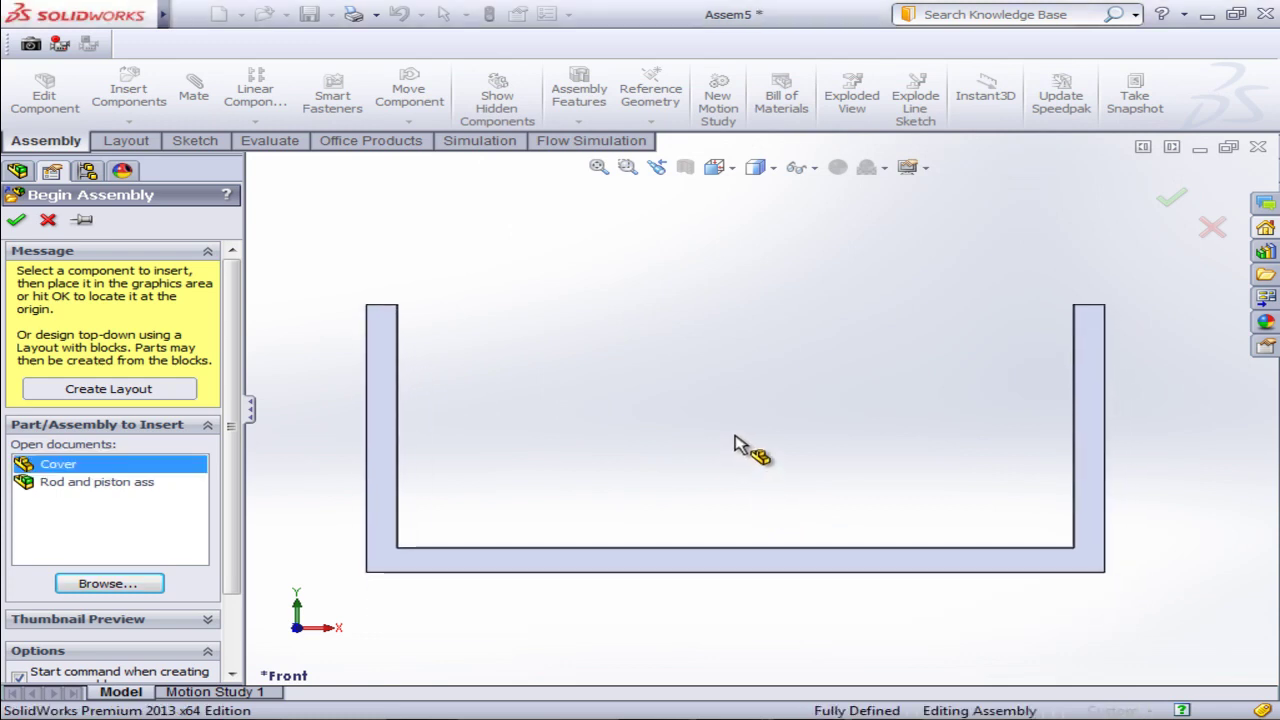
left_click(735, 446)
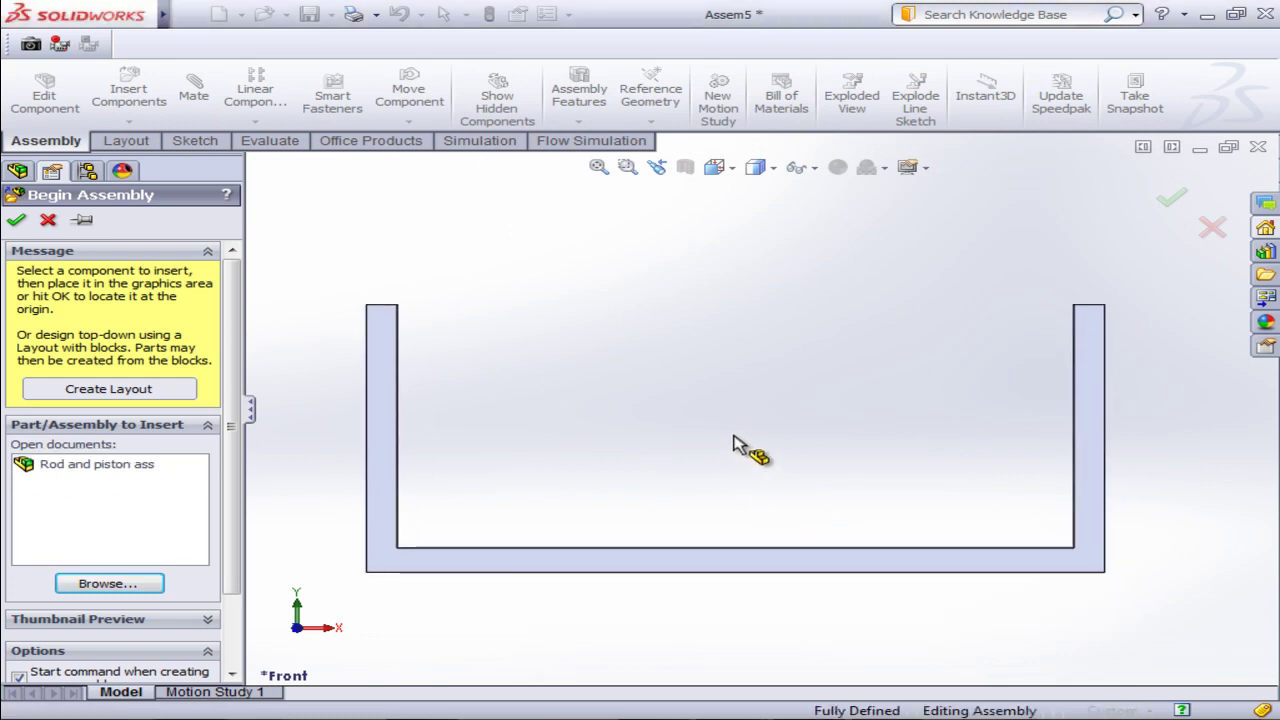
left_click(760, 418)
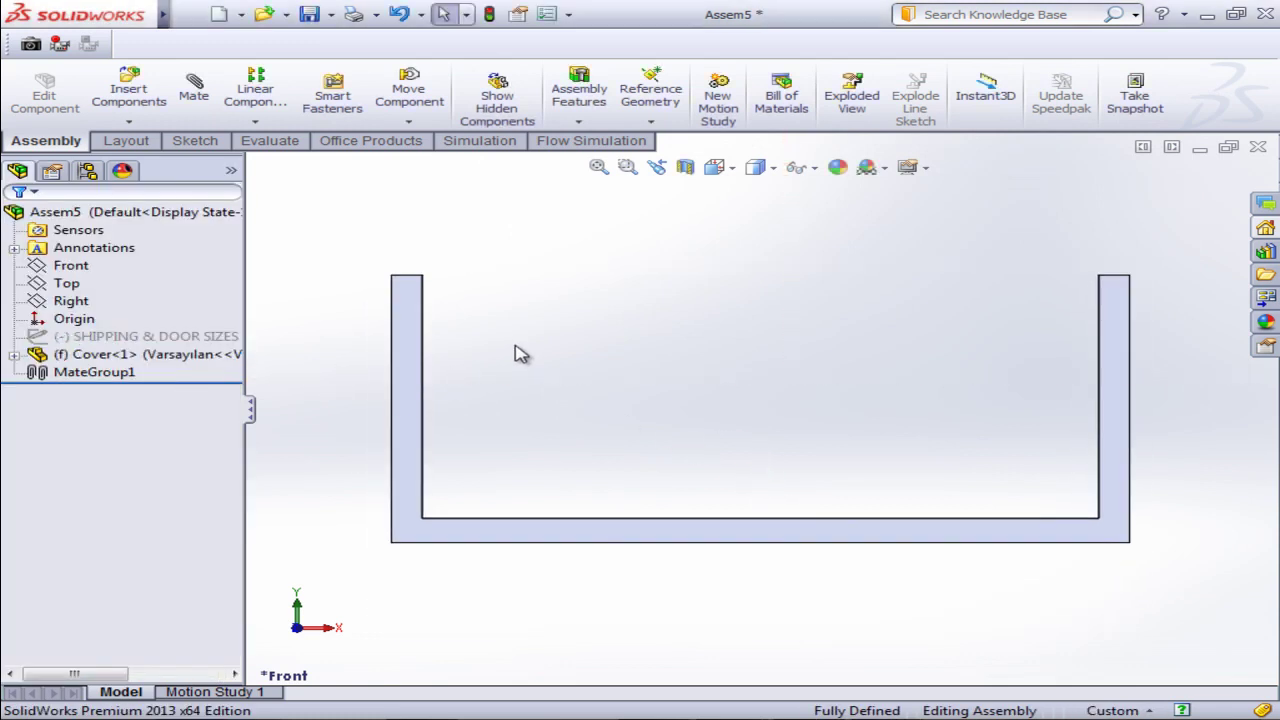
mouse_move(520, 354)
middle_mouse_down()
mouse_move(486, 366)
mouse_move(578, 362)
middle_mouse_up()
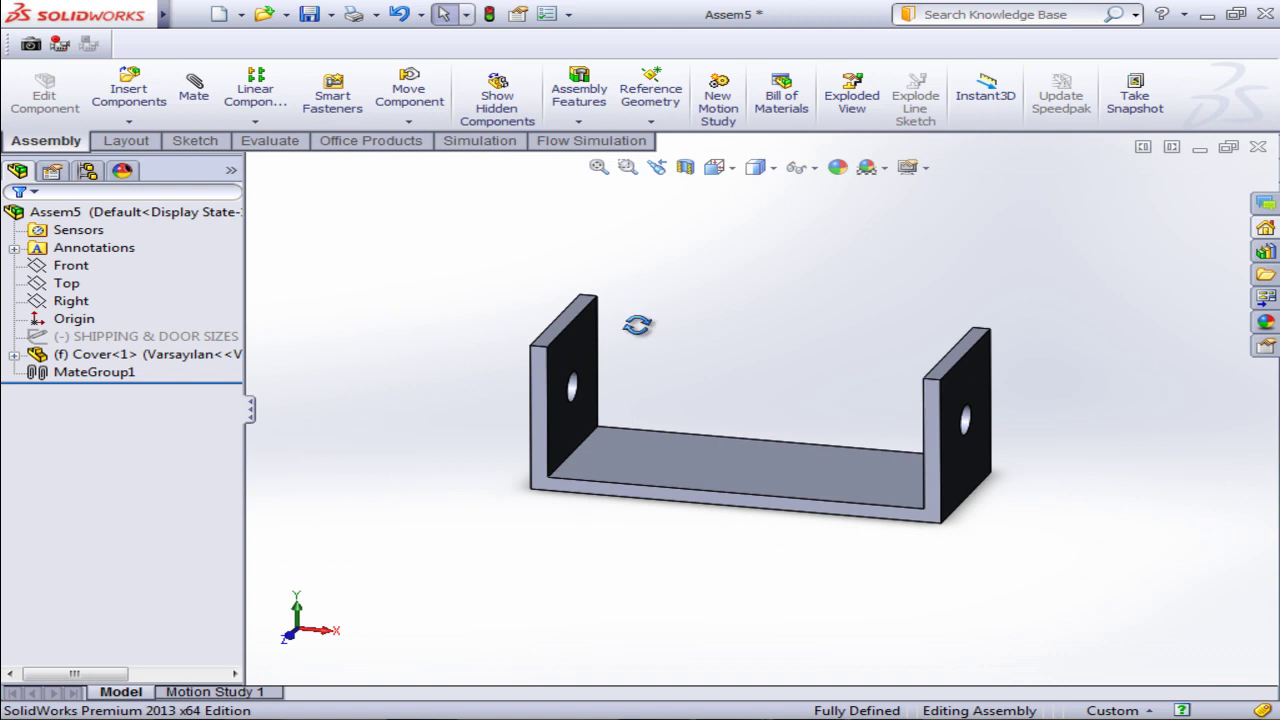
mouse_move(637, 325)
middle_mouse_down()
mouse_move(623, 343)
mouse_move(675, 338)
middle_mouse_up()
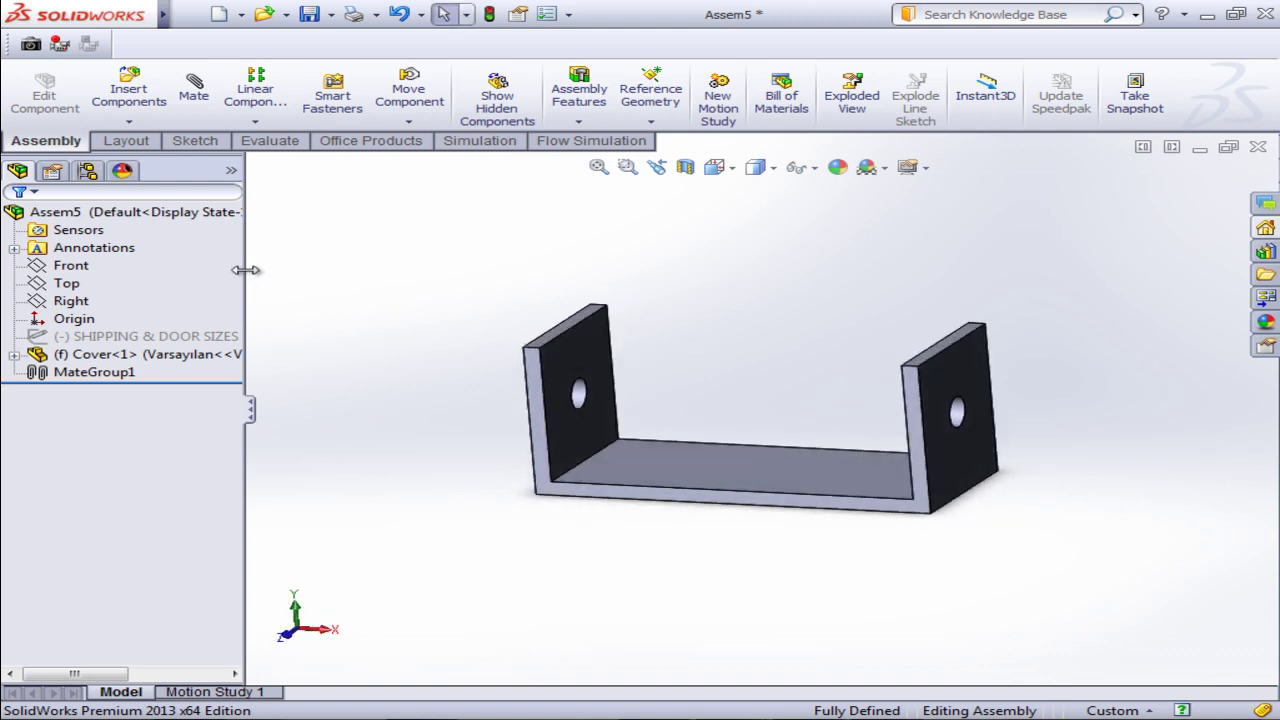
Insert the four-hole Upper part plate above the Cover bracket and view it from above.
left_click(128, 120)
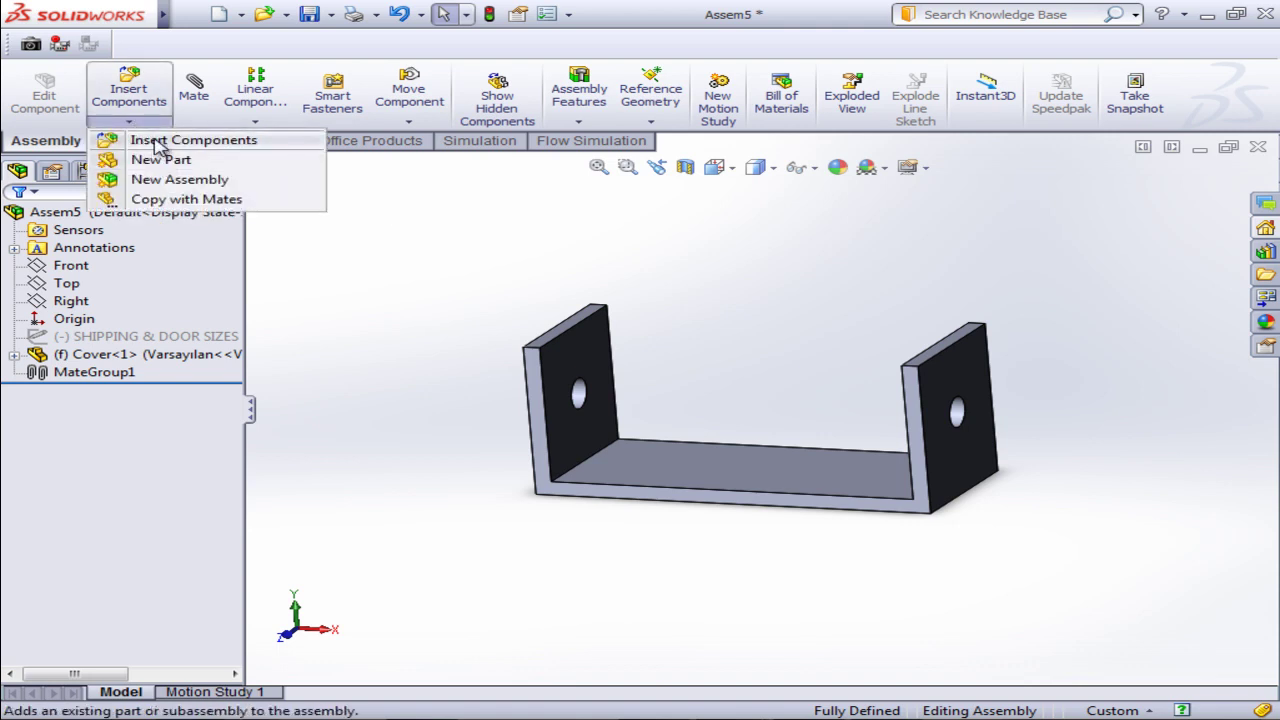
left_click(155, 140)
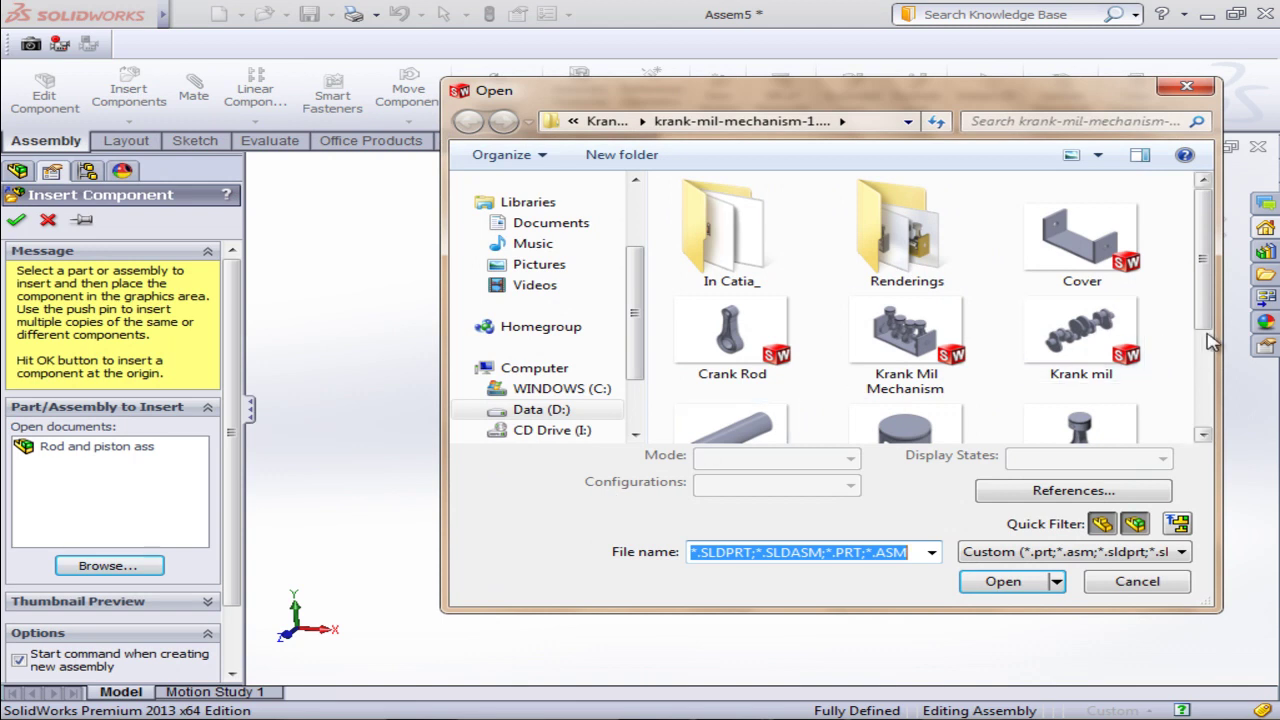
left_click_drag(1210, 323, 1200, 410)
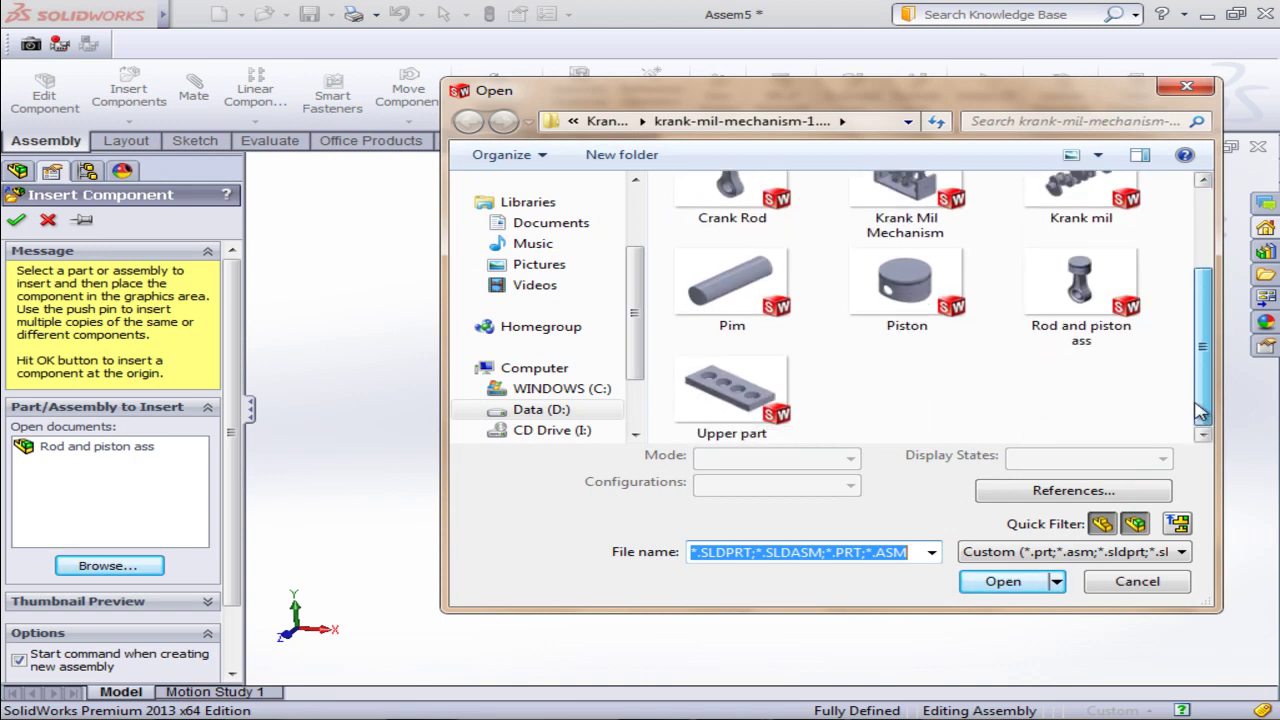
left_click(760, 400)
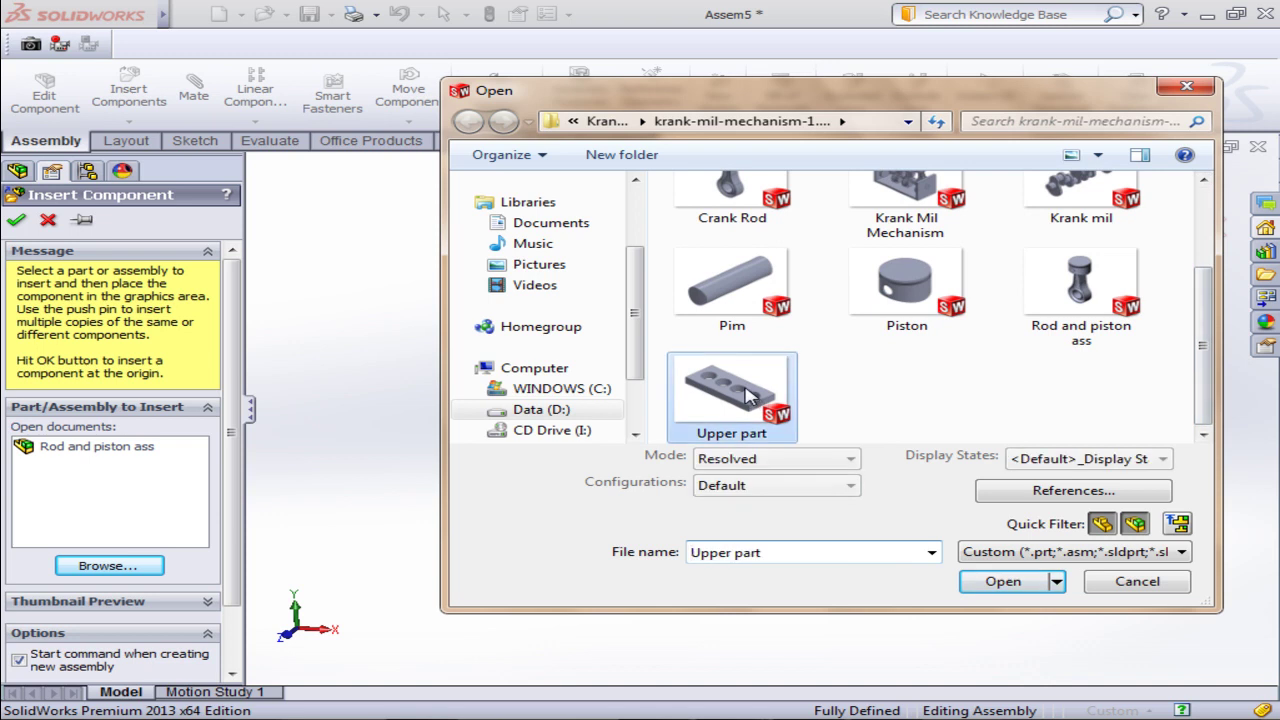
left_click(990, 583)
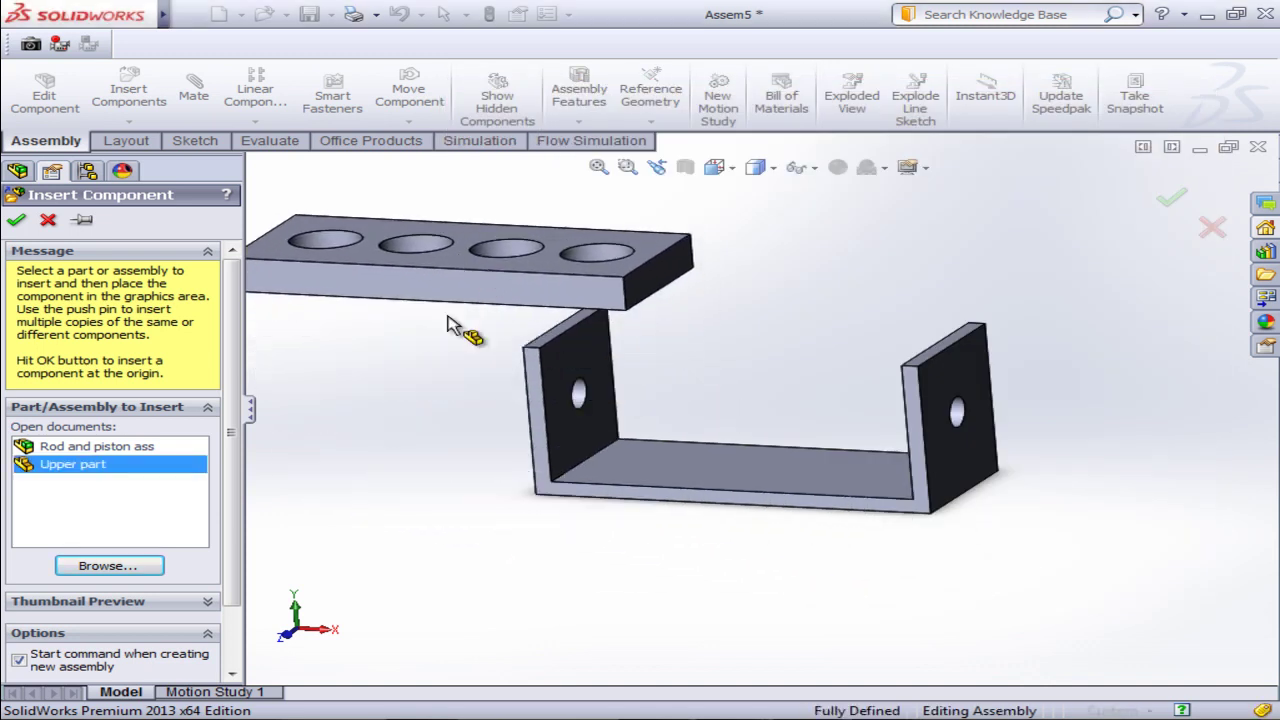
left_click(447, 325)
middle_click_drag(437, 404, 428, 251)
left_click(194, 88)
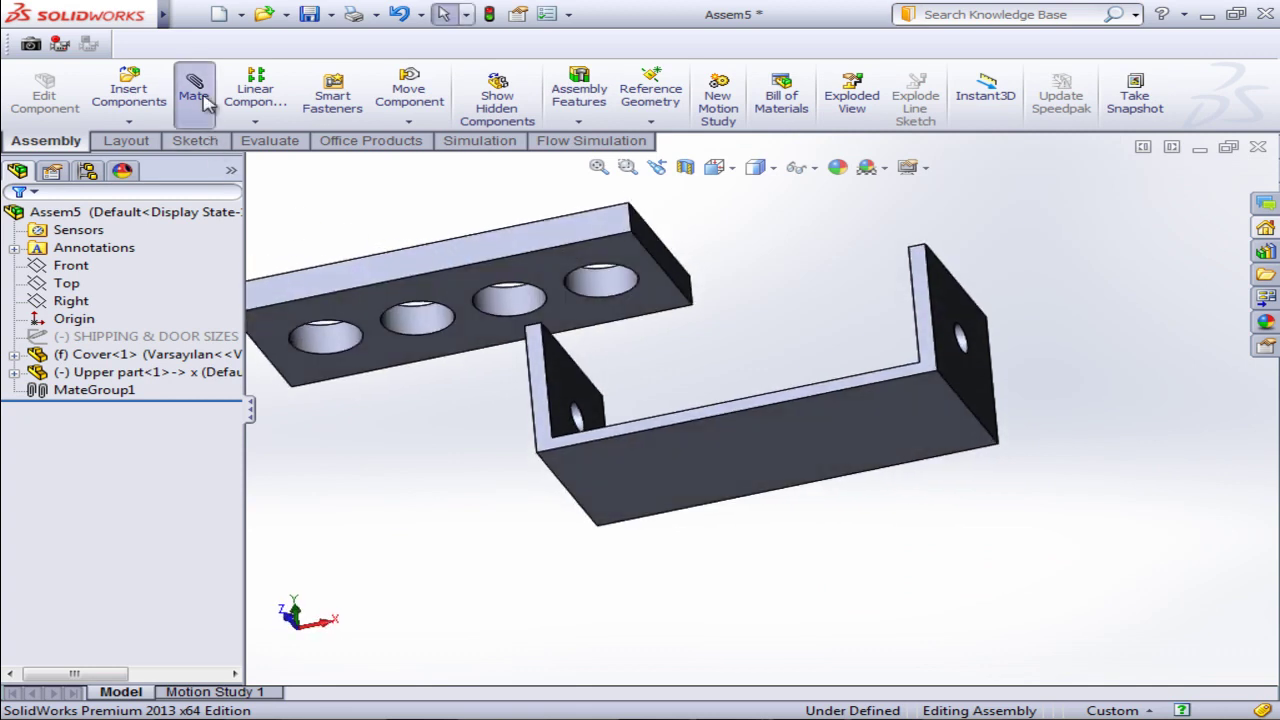
Make the upper plate's bottom face coincident with the bracket flange's top face.
left_click(656, 307)
mouse_move(750, 272)
middle_mouse_down()
mouse_move(786, 420)
mouse_move(749, 486)
middle_mouse_up()
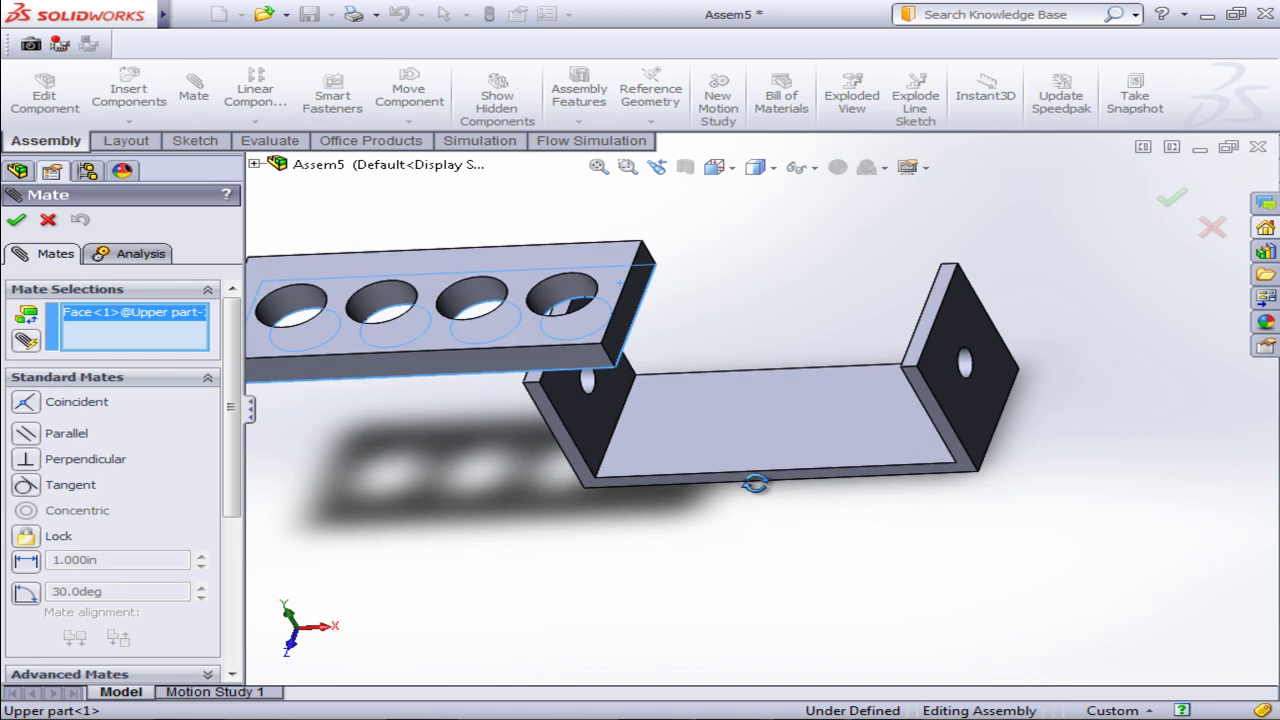
scroll(925, 322, "down", 3)
left_click(925, 322)
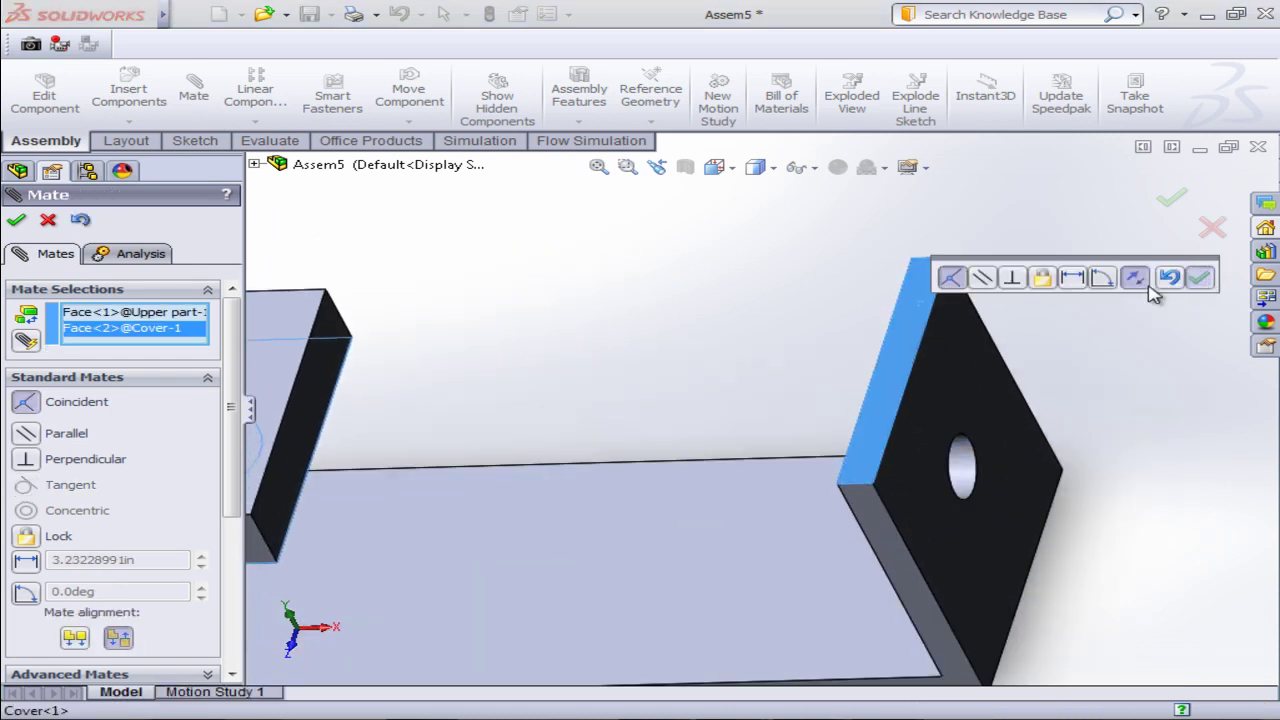
left_click(1202, 280)
Add a coincident mate between an upper plate edge and the matching Cover edge, then close mating.
scroll(722, 336, "up", 3)
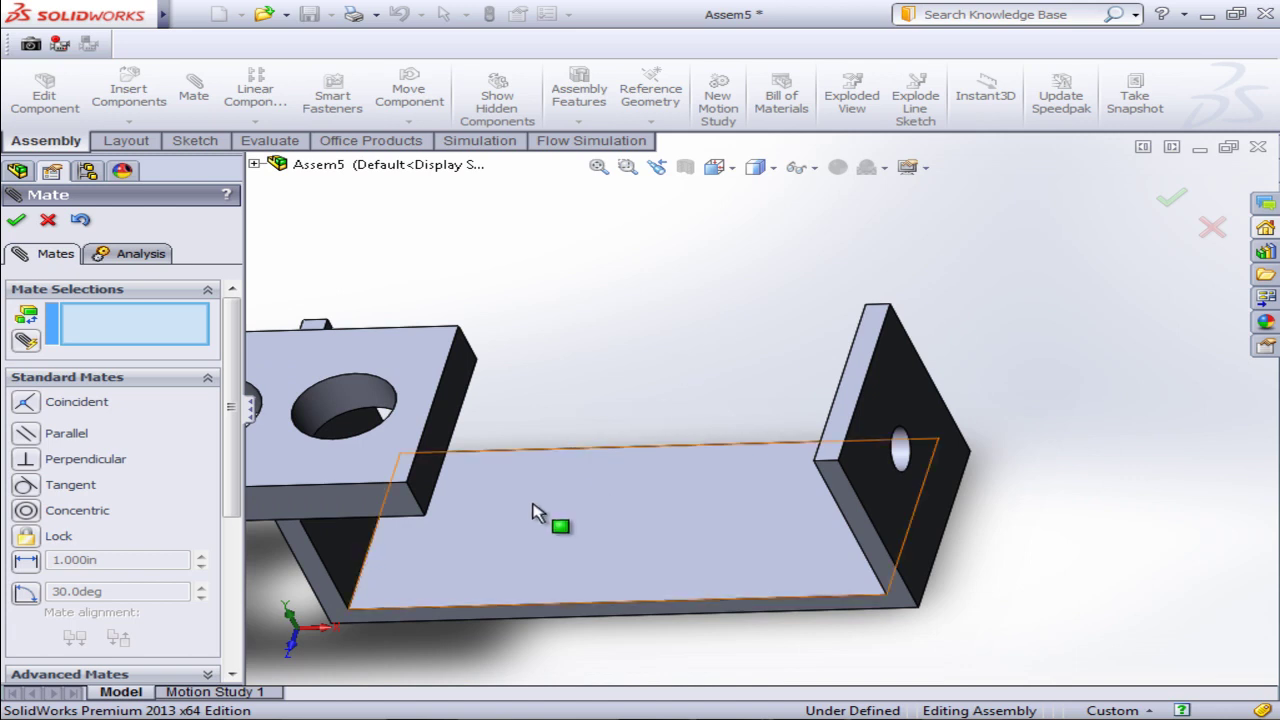
left_click(412, 498)
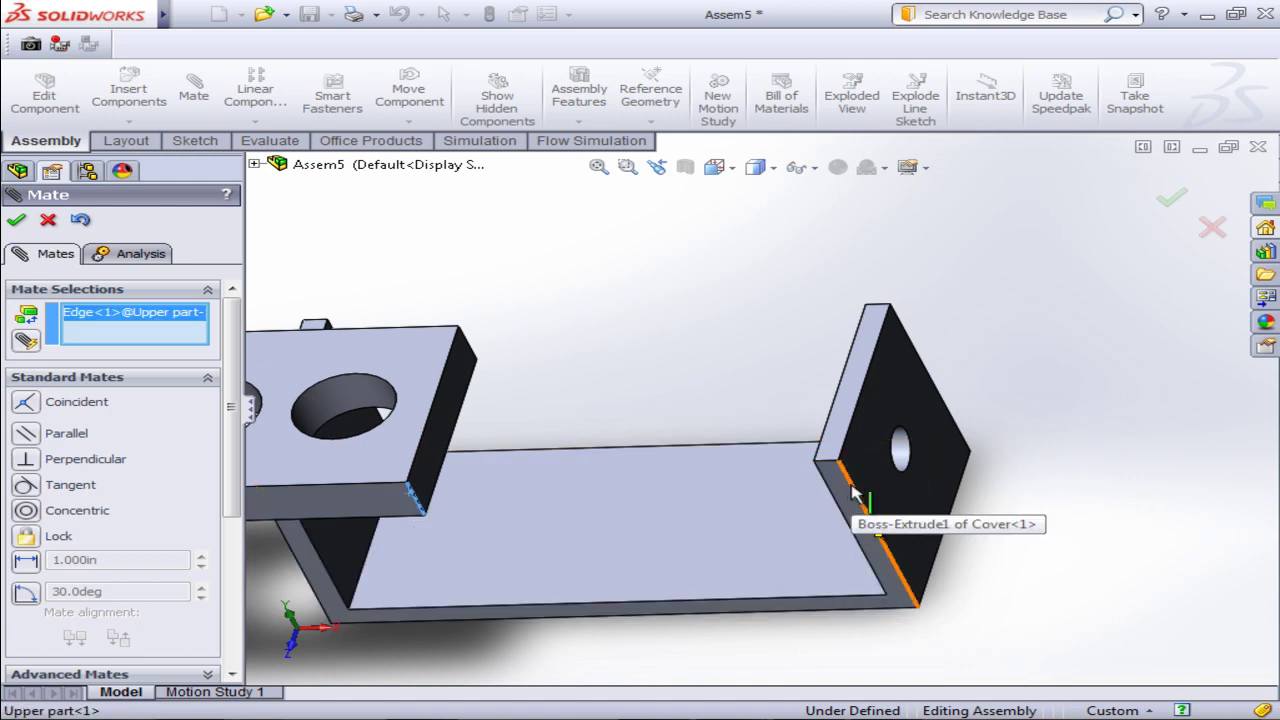
left_click(848, 492)
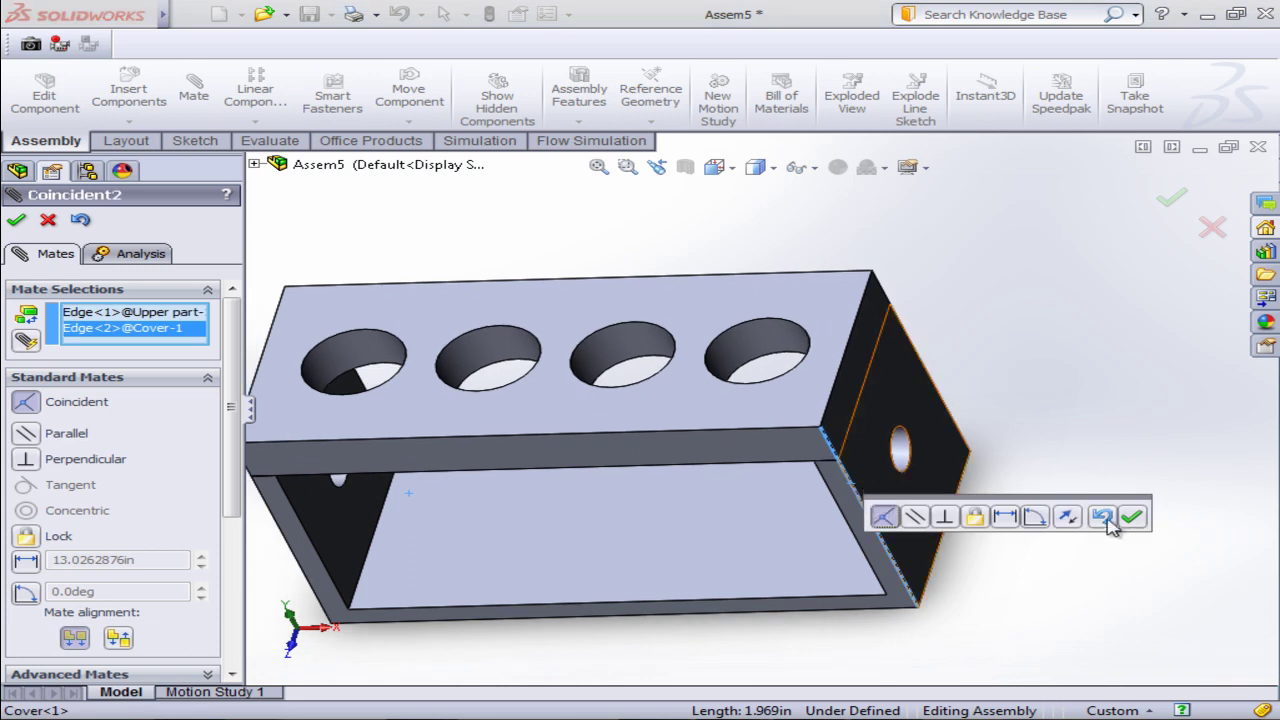
left_click(1132, 517)
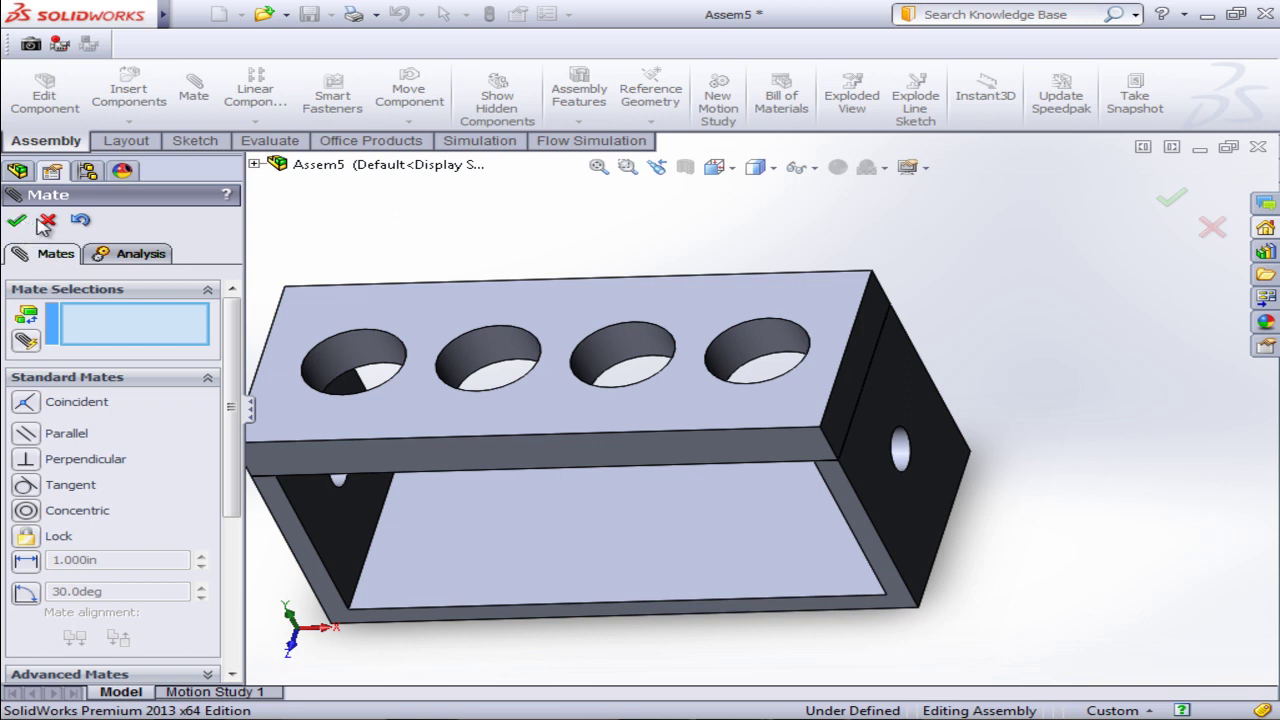
left_click(39, 218)
key("f")
mouse_move(363, 257)
middle_mouse_down()
mouse_move(372, 234)
mouse_move(394, 289)
middle_mouse_up()
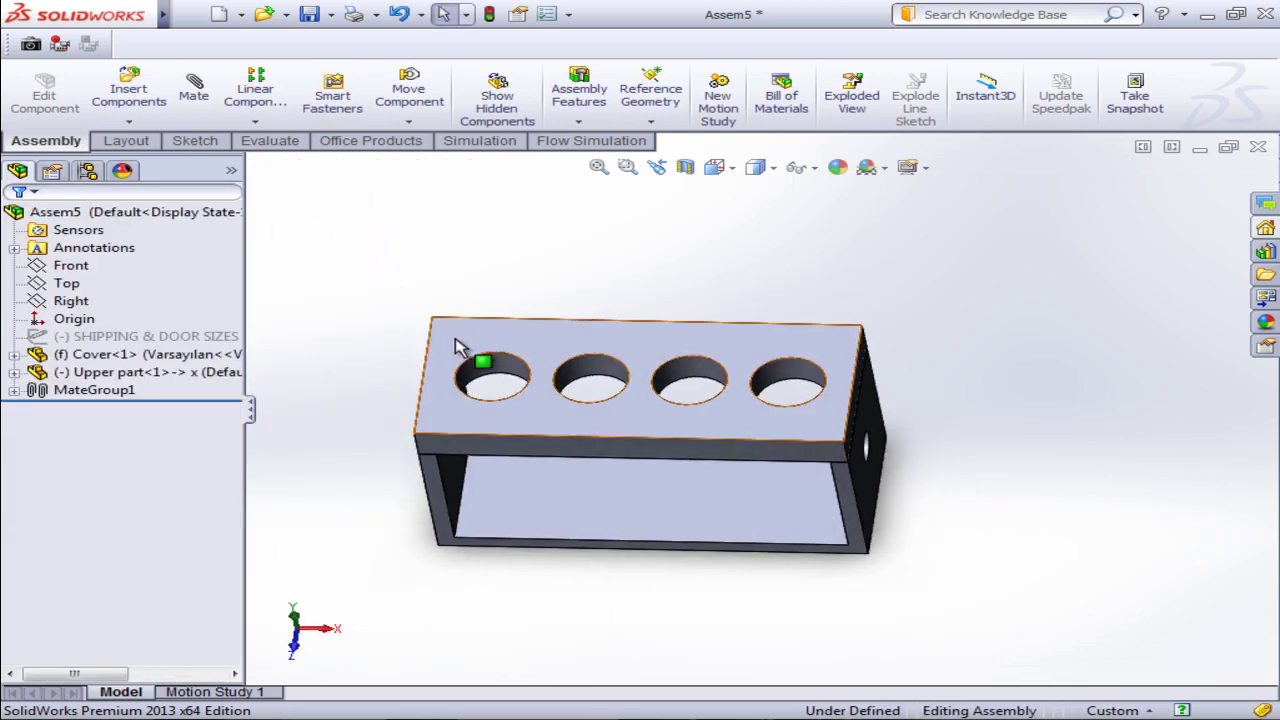
Drag the upper part to test its remaining freedom of movement.
mouse_move(466, 343)
left_mouse_down()
mouse_move(463, 432)
mouse_move(503, 322)
left_mouse_up()
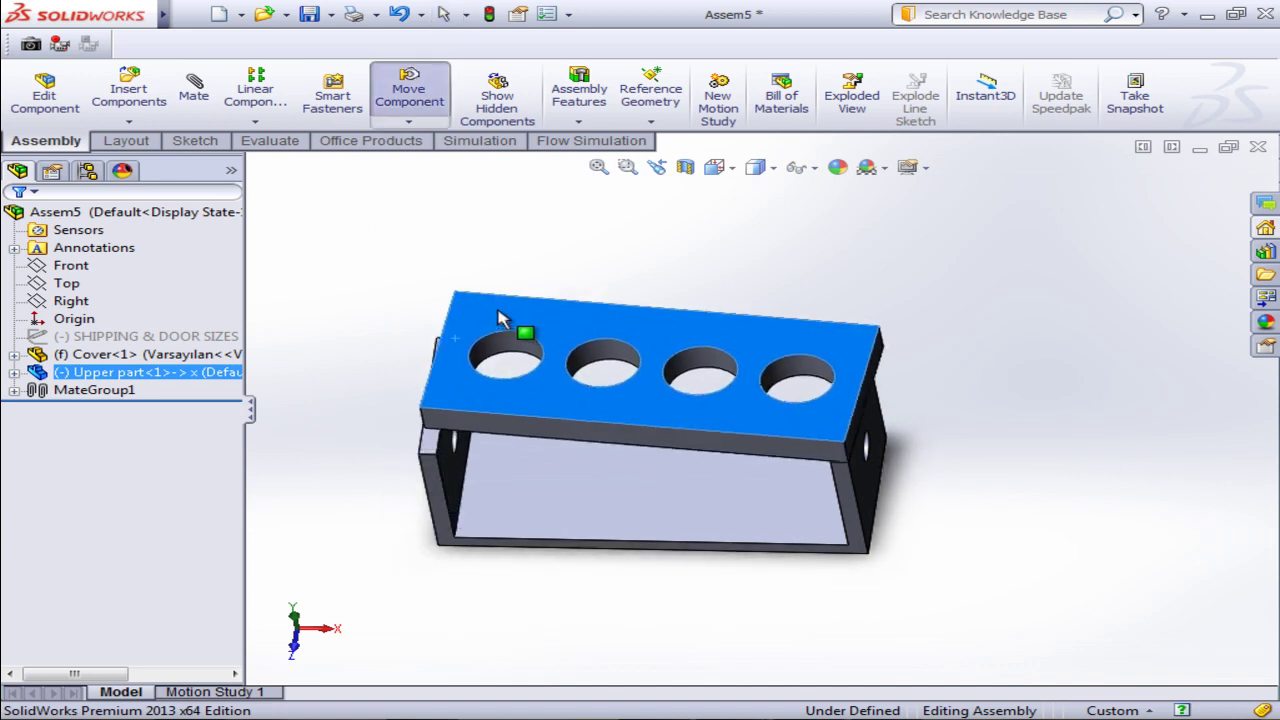
key("Escape")
left_click(380, 273)
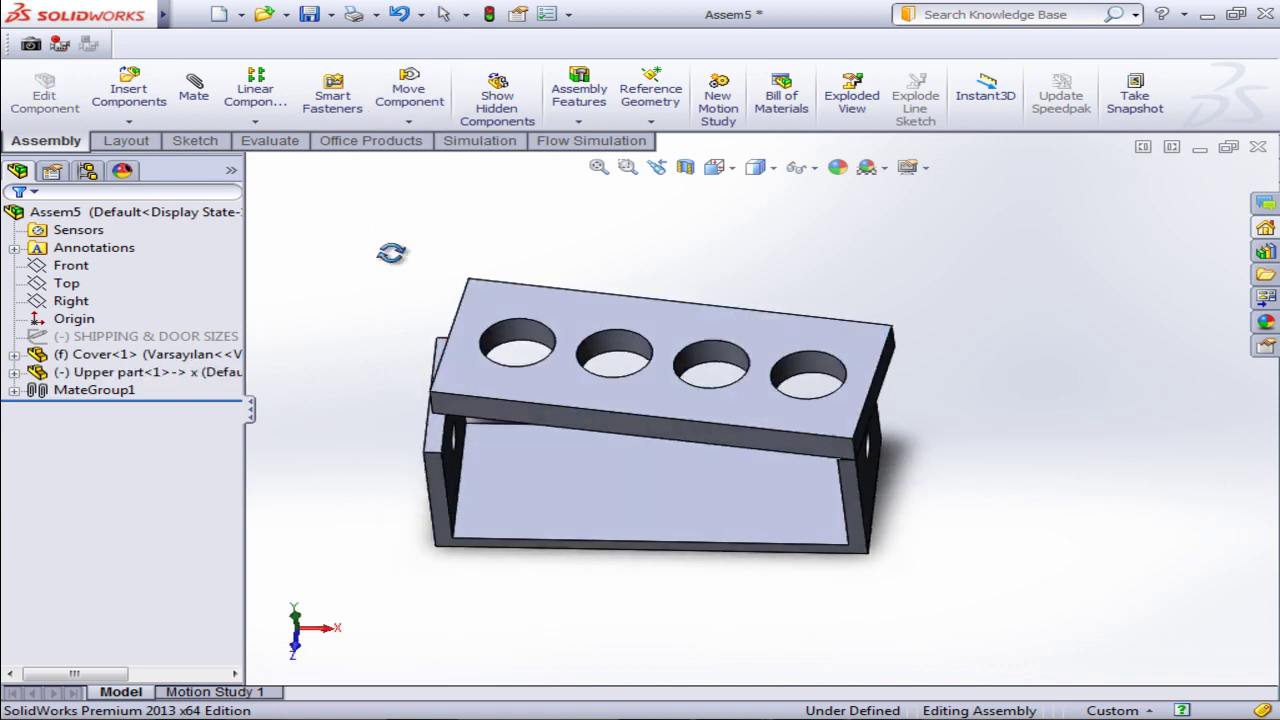
mouse_move(380, 271)
middle_mouse_down()
mouse_move(471, 266)
mouse_move(491, 288)
mouse_move(466, 301)
middle_mouse_up()
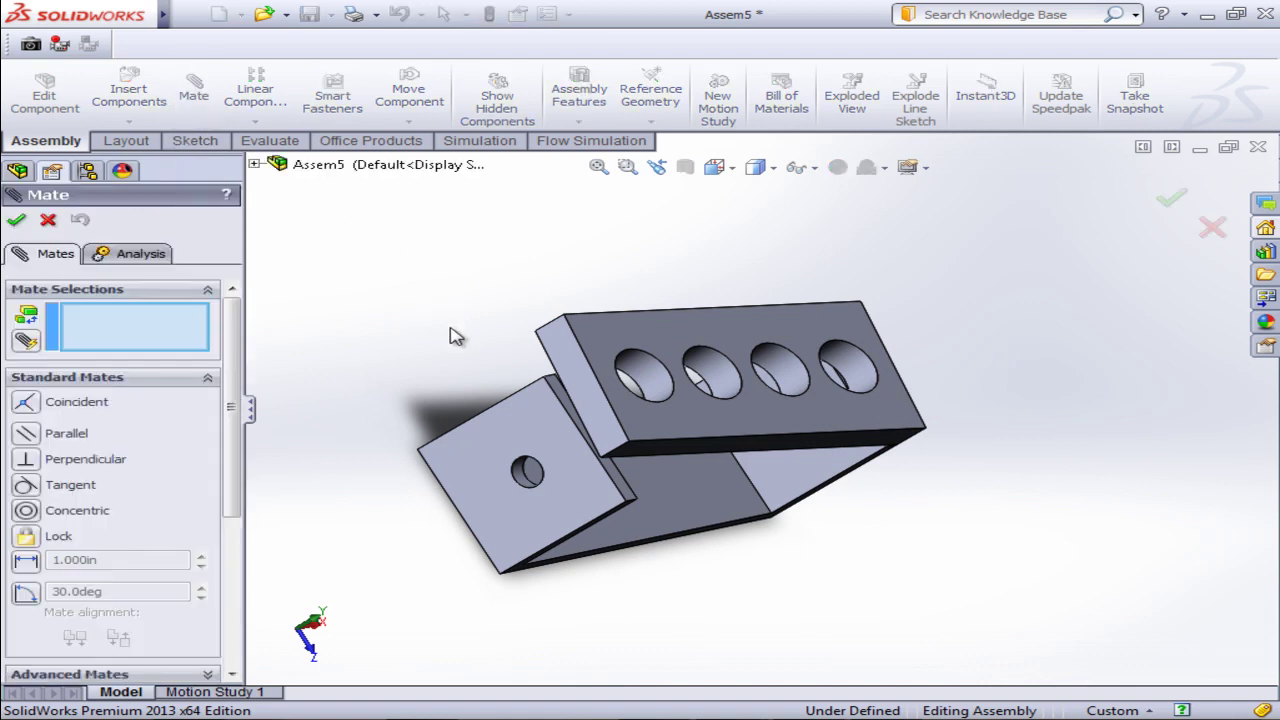
Make the upper part's left edge coincident with the matching Cover edge.
left_click(538, 342)
left_click(524, 392)
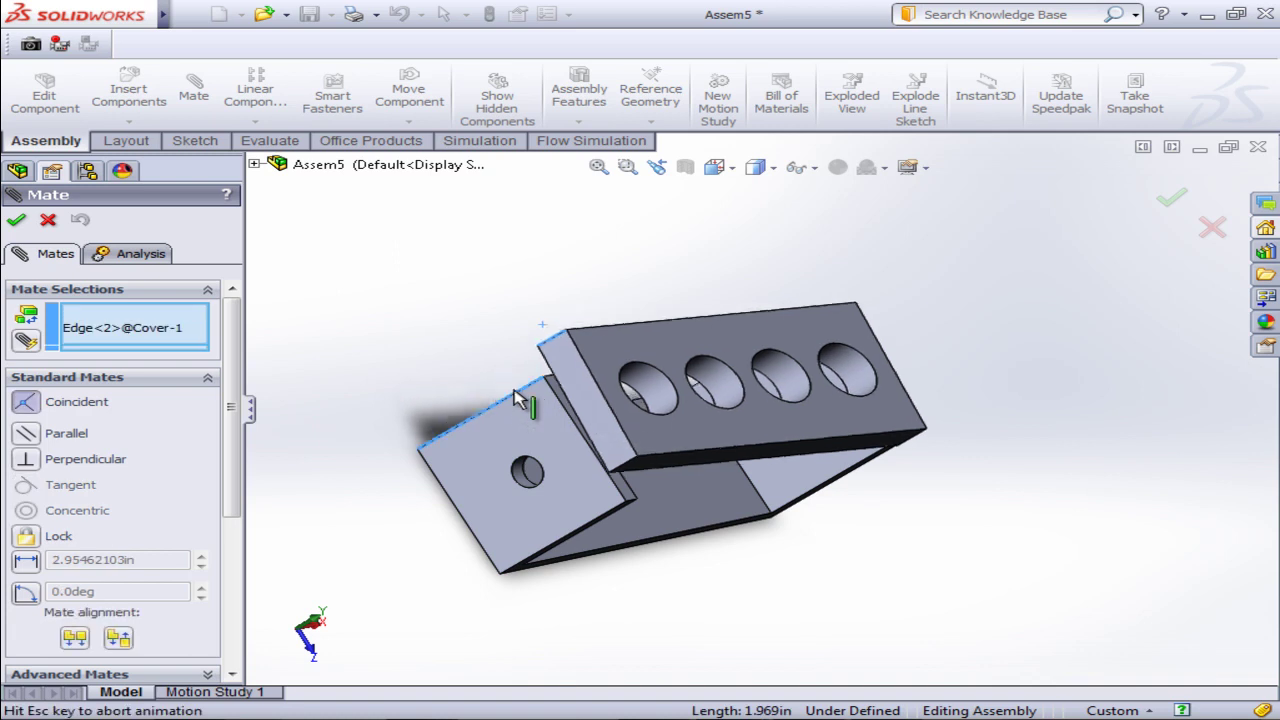
left_click(452, 370)
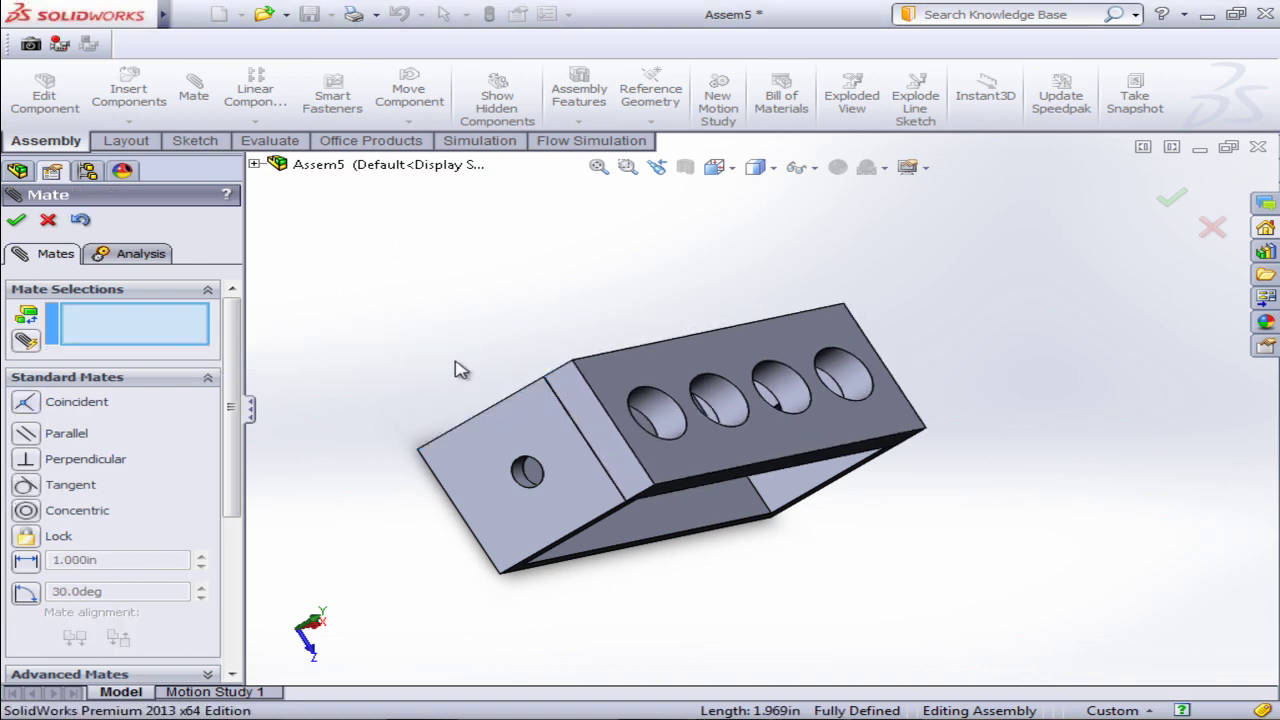
mouse_move(457, 366)
middle_mouse_down()
mouse_move(346, 205)
mouse_move(320, 217)
middle_mouse_up()
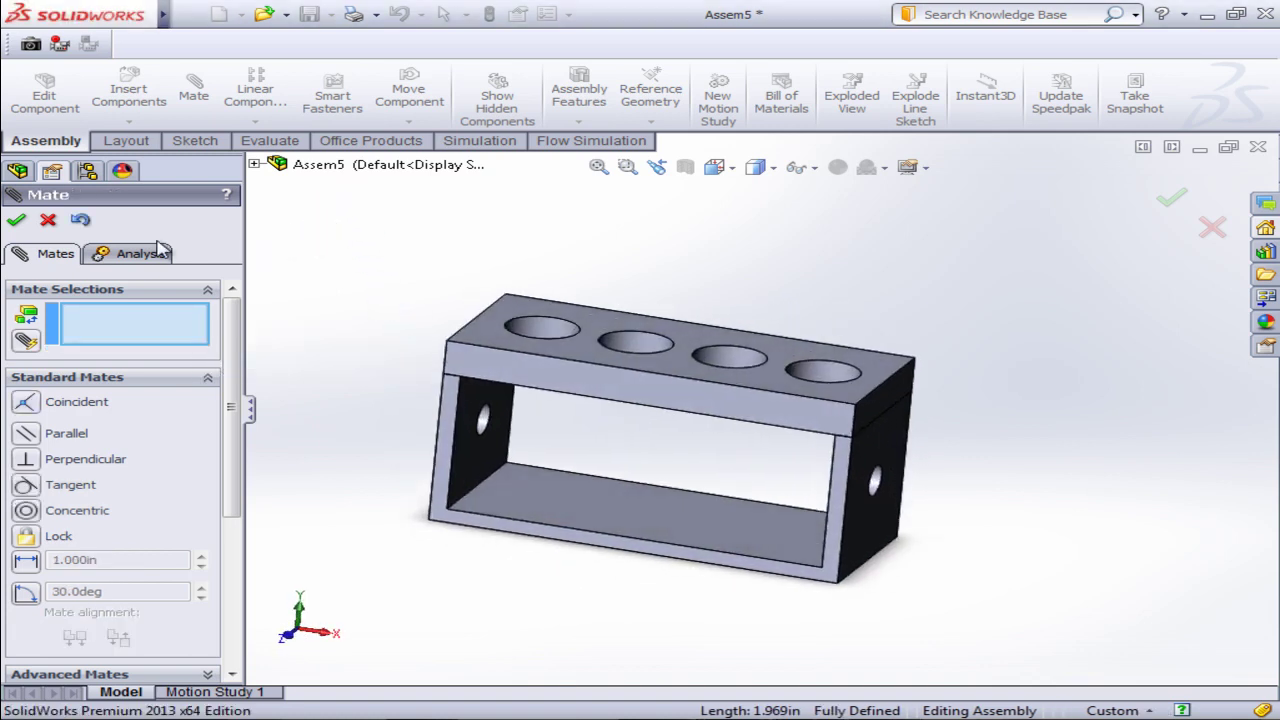
left_click(19, 222)
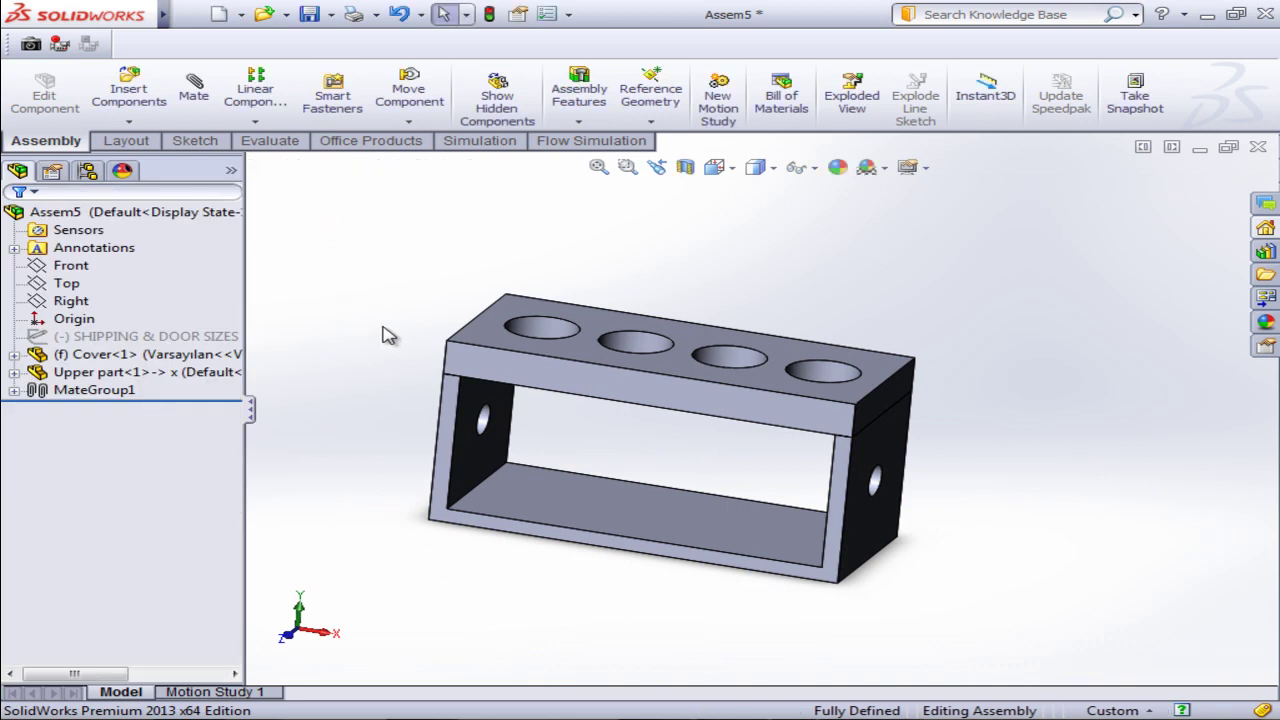
Insert the Krank mil crankshaft part and place it as Krank mil<1> beside the block.
left_click(127, 96)
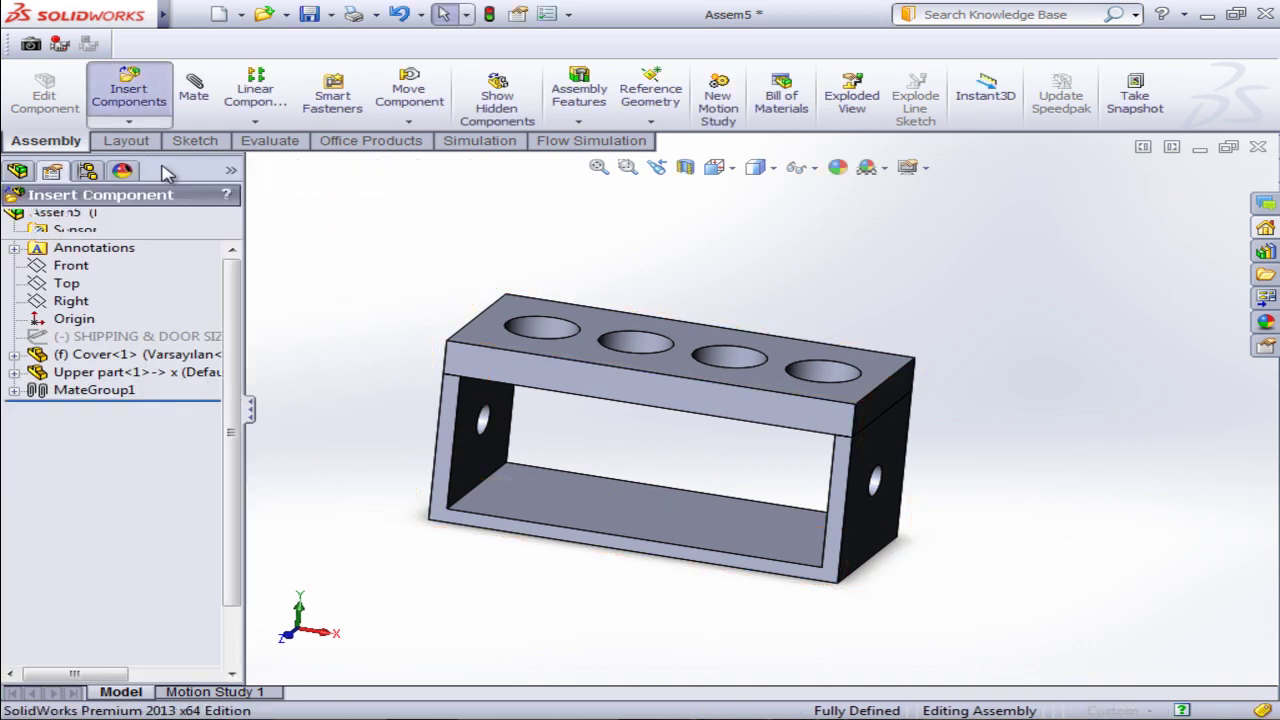
left_click(157, 566)
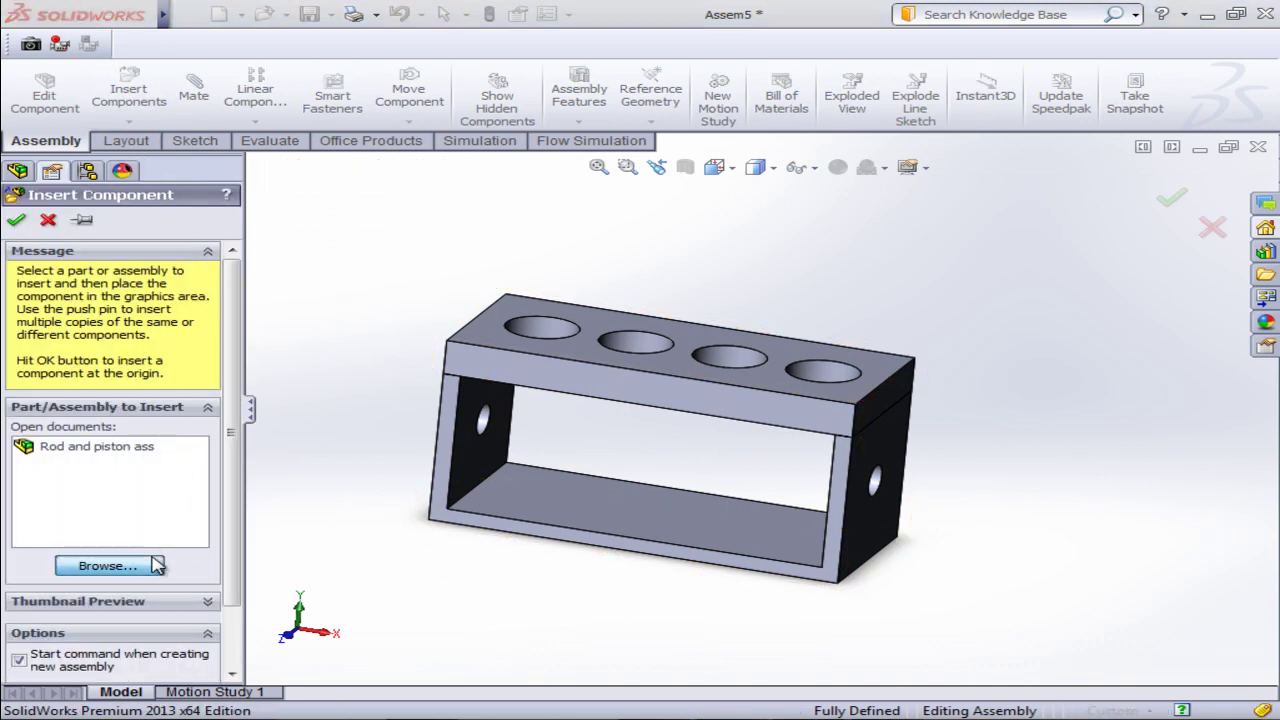
left_click(1038, 304)
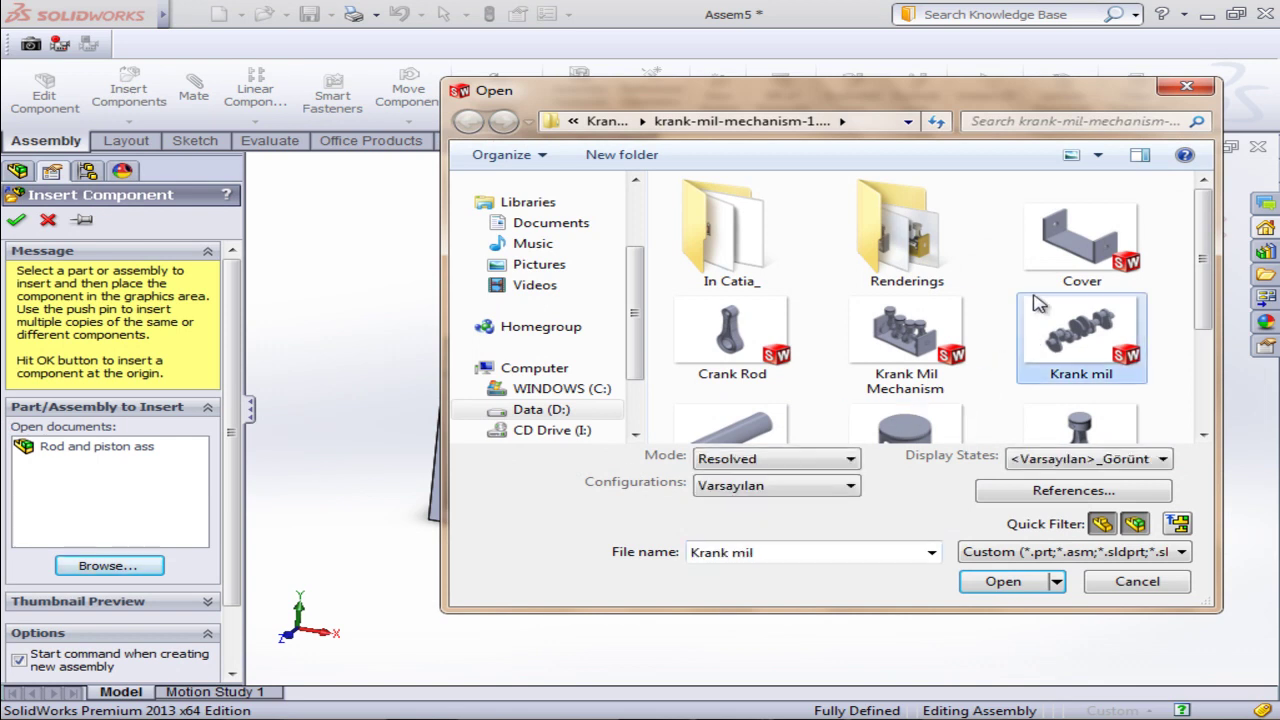
left_click(1000, 585)
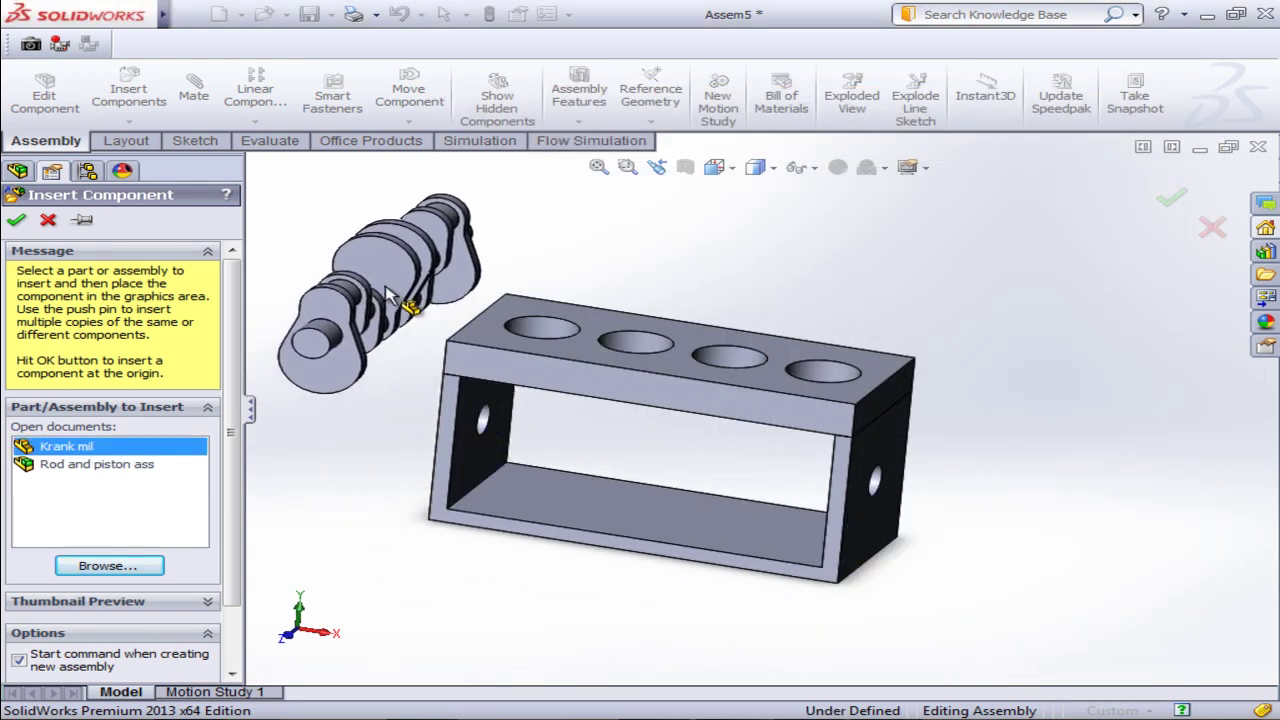
left_click(385, 292)
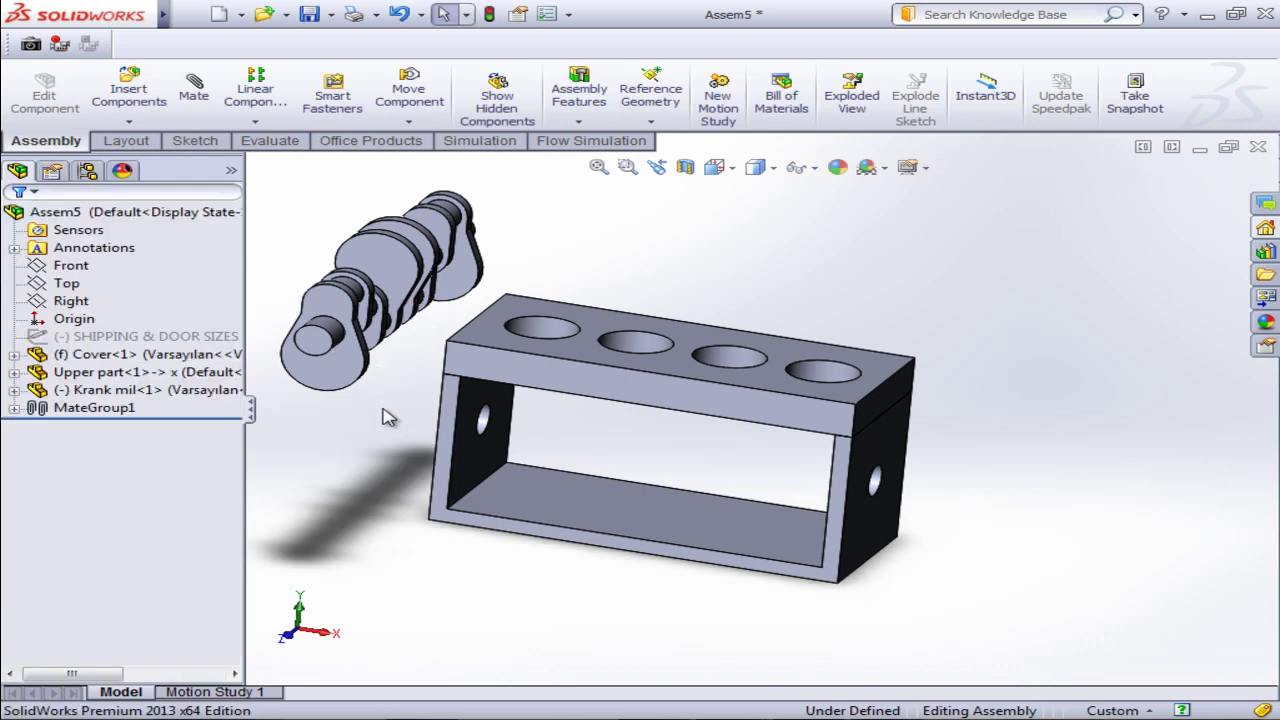
middle_click_drag(388, 417, 440, 470)
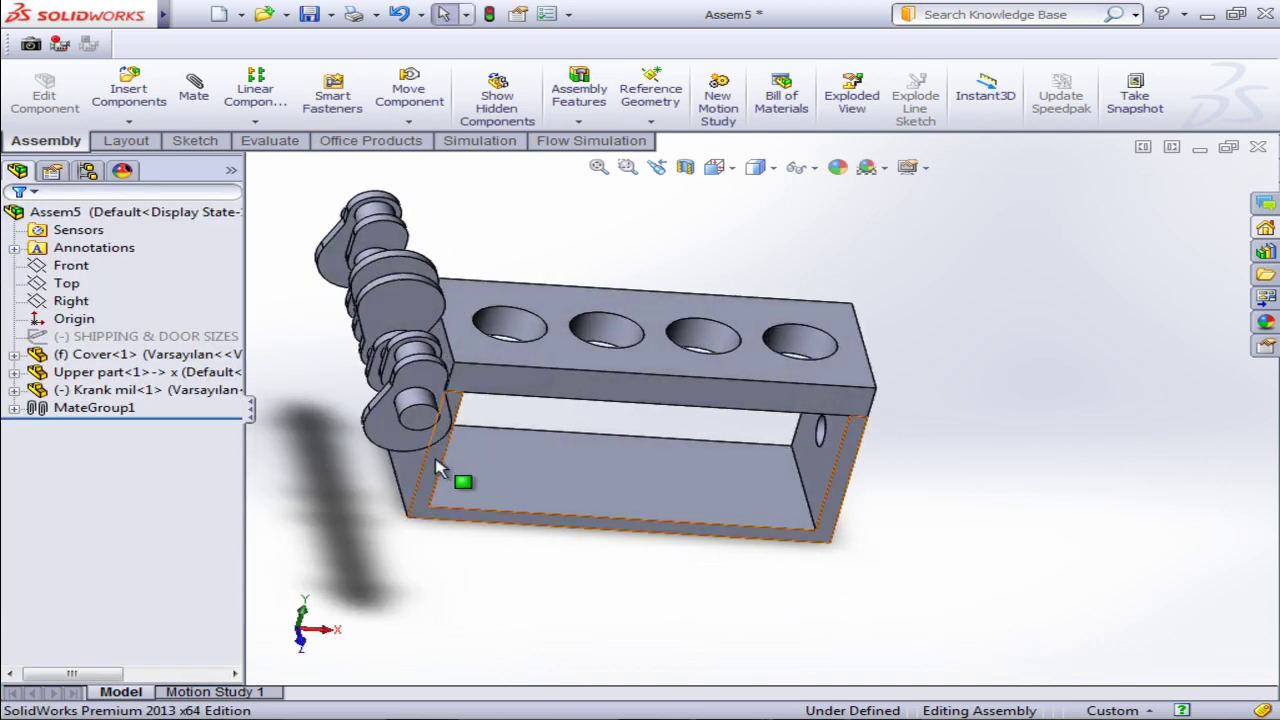
left_click(194, 88)
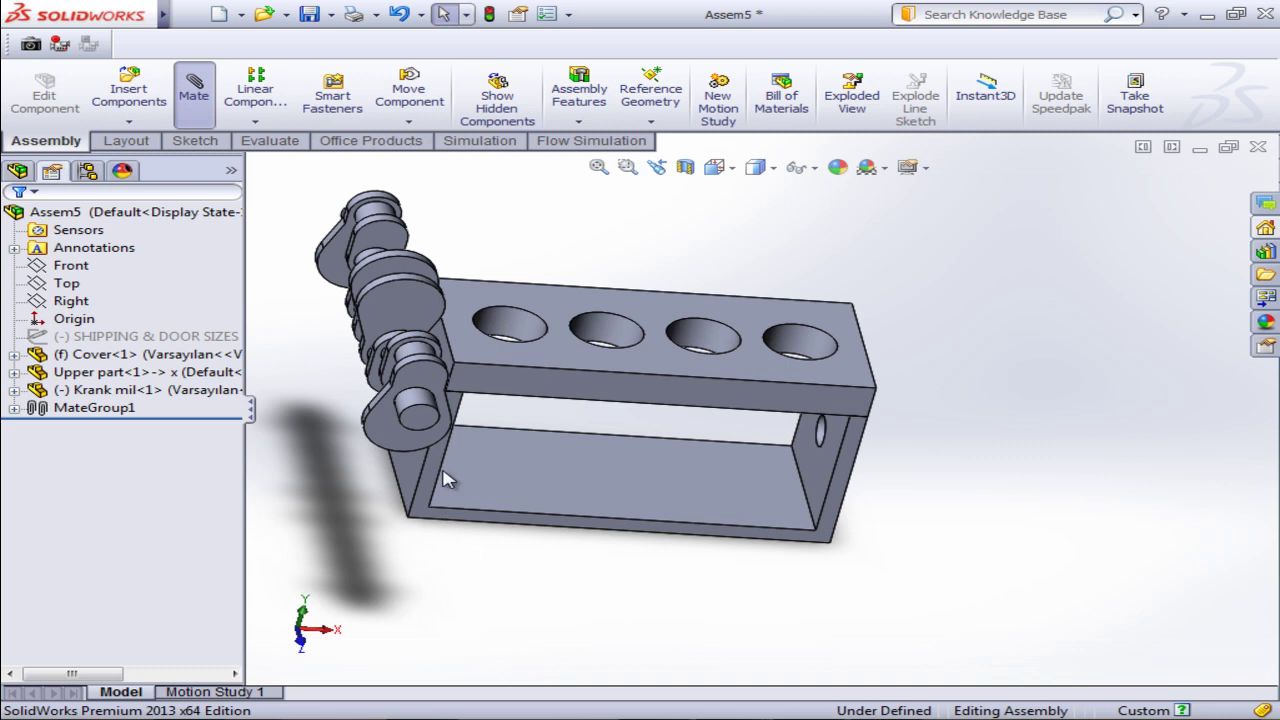
Make the crankshaft's end shaft concentric with the cover's side hole.
left_click(417, 408)
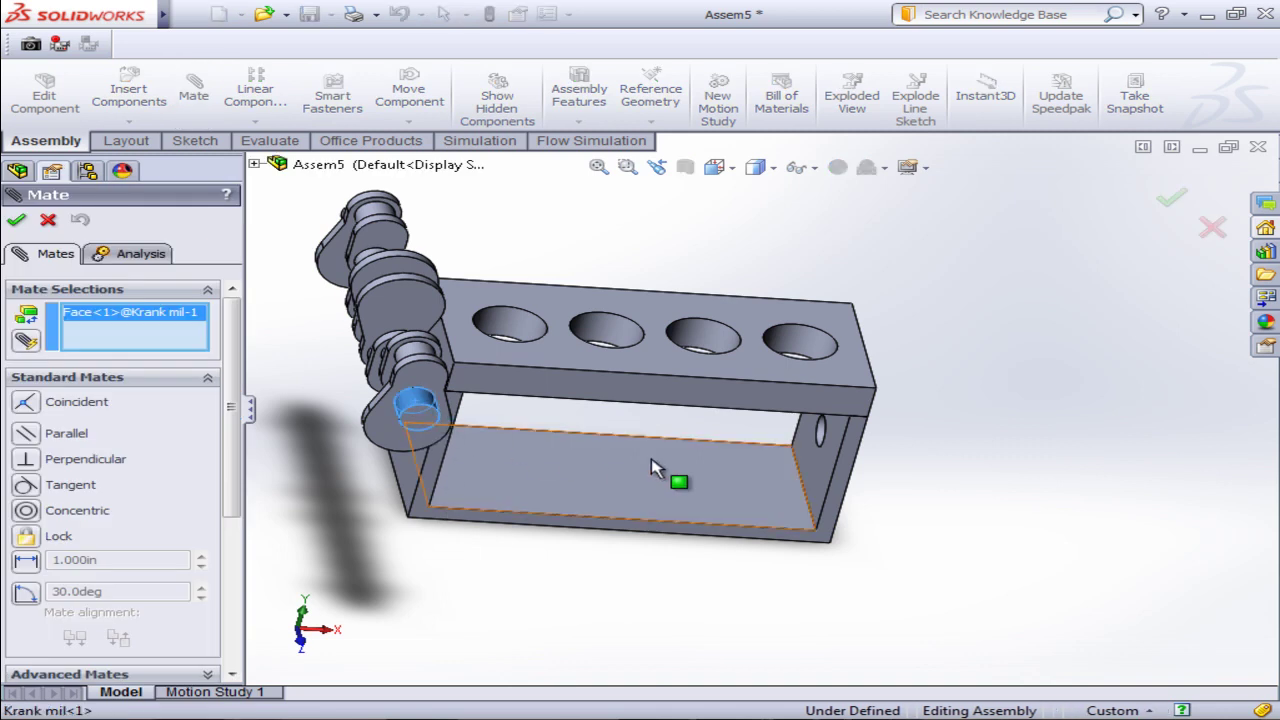
scroll(818, 432, "down", 3)
left_click(826, 463)
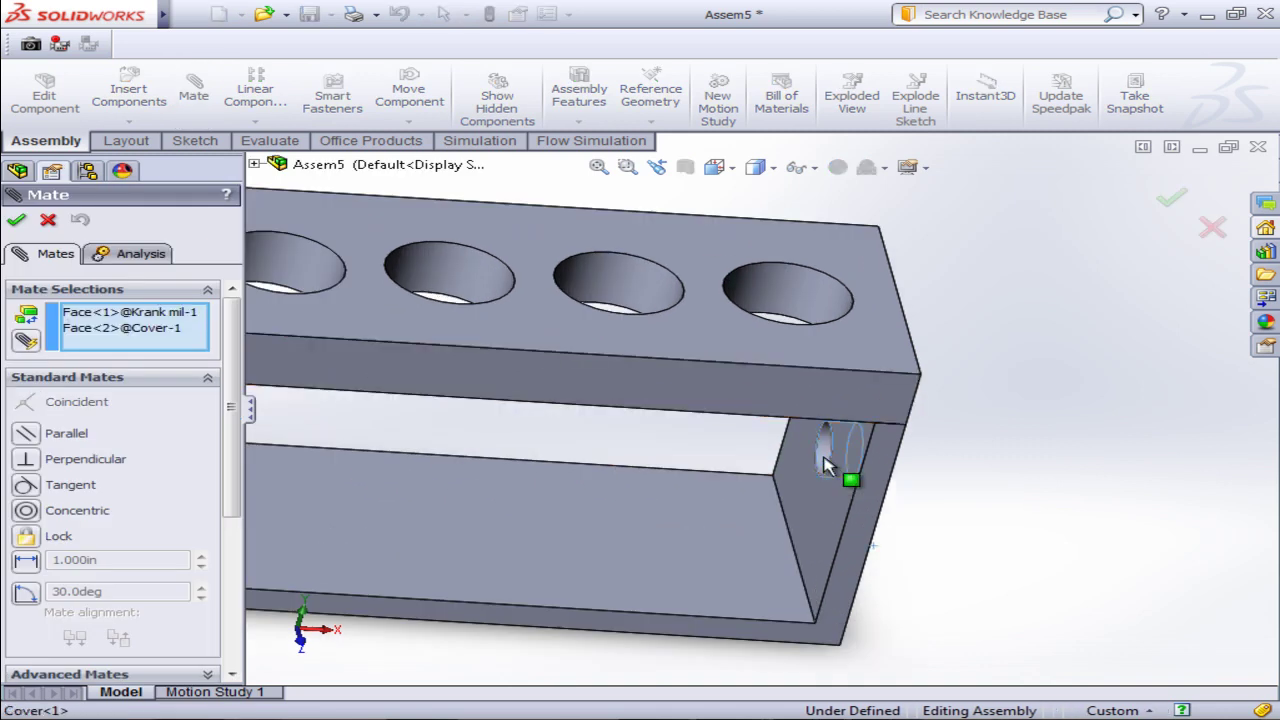
scroll(985, 465, "up", 5)
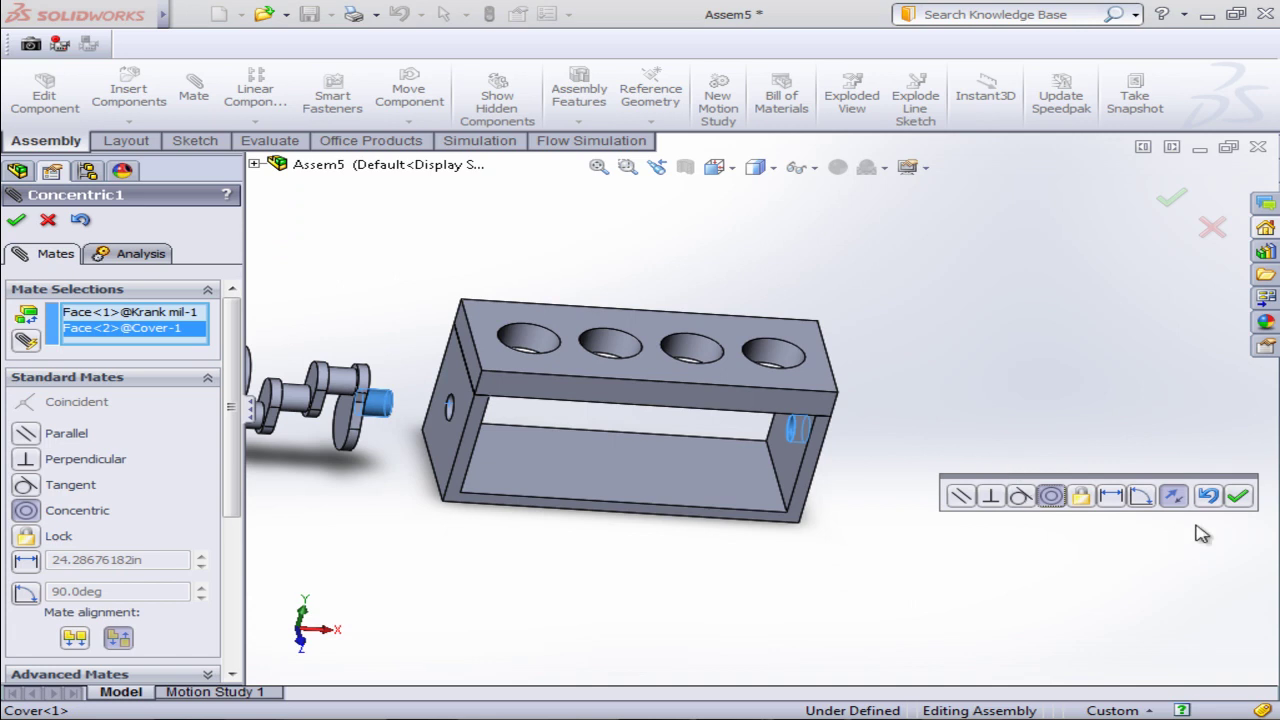
left_click(1240, 497)
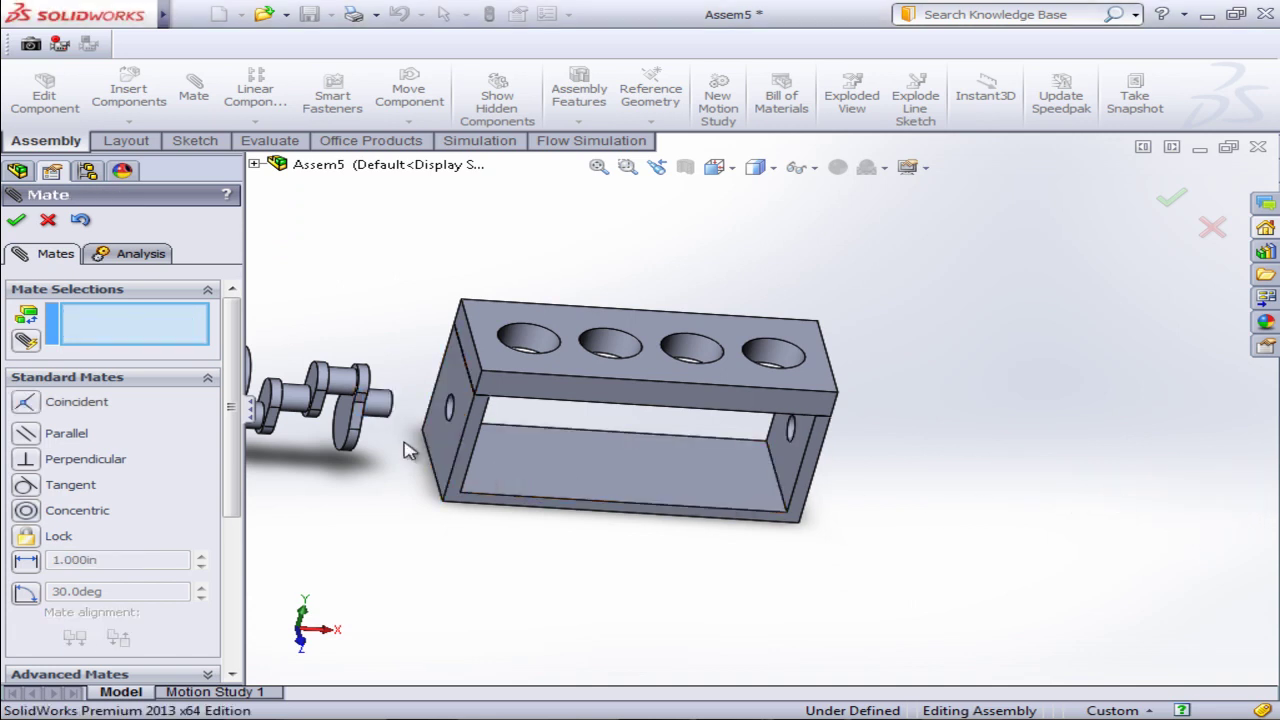
Make the crankshaft's end face coincident with the cover's side face.
scroll(403, 450, "up", 3)
scroll(421, 423, "down", 2)
scroll(507, 362, "down", 3)
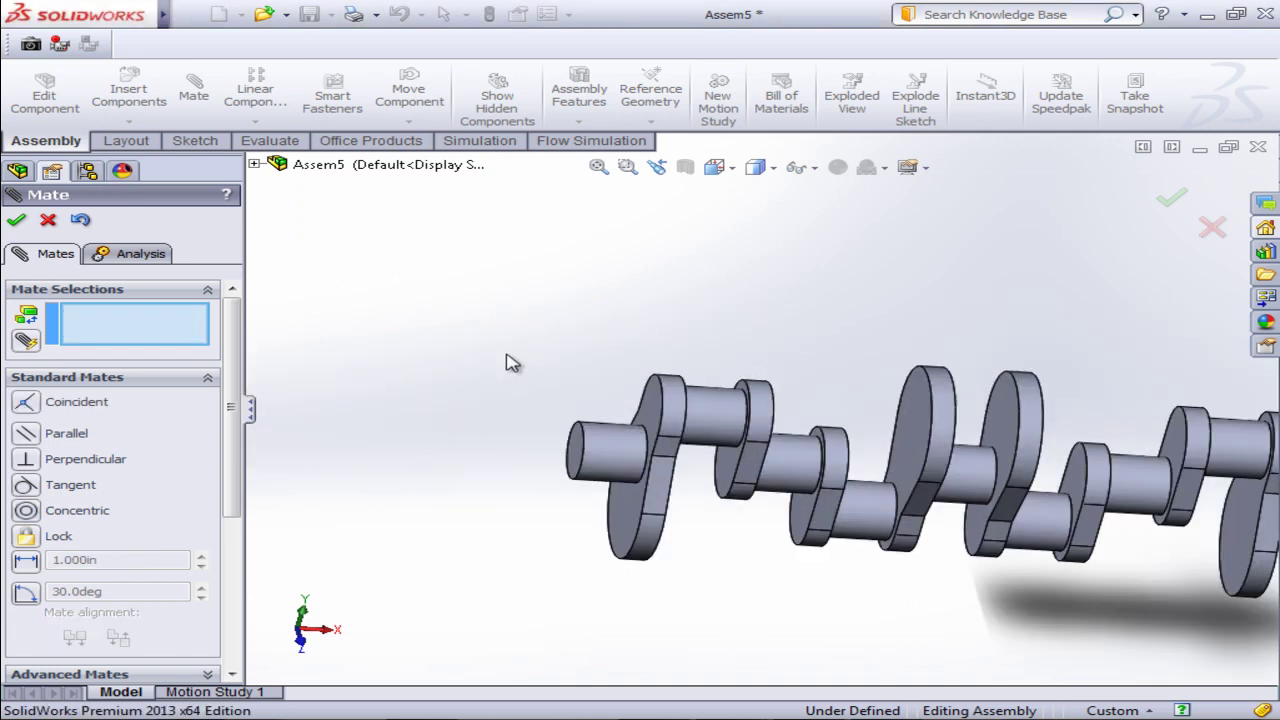
left_click(578, 458)
scroll(760, 485, "up", 3)
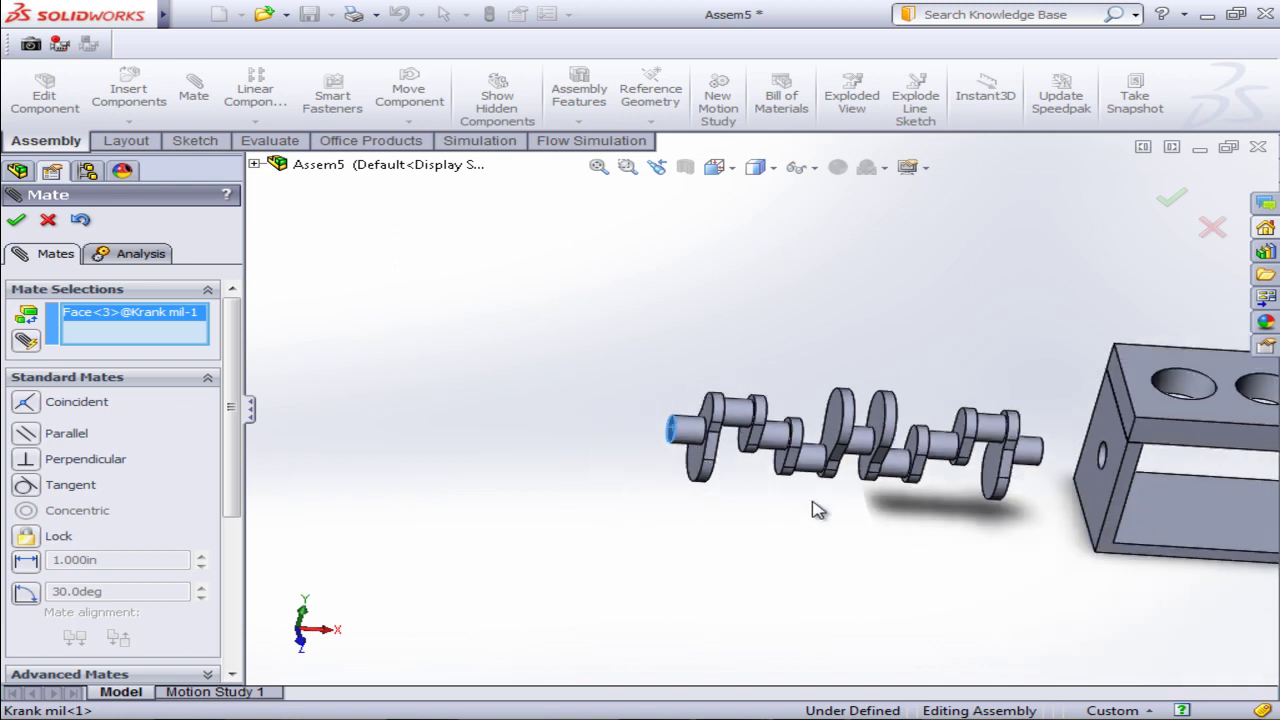
left_click(1100, 510)
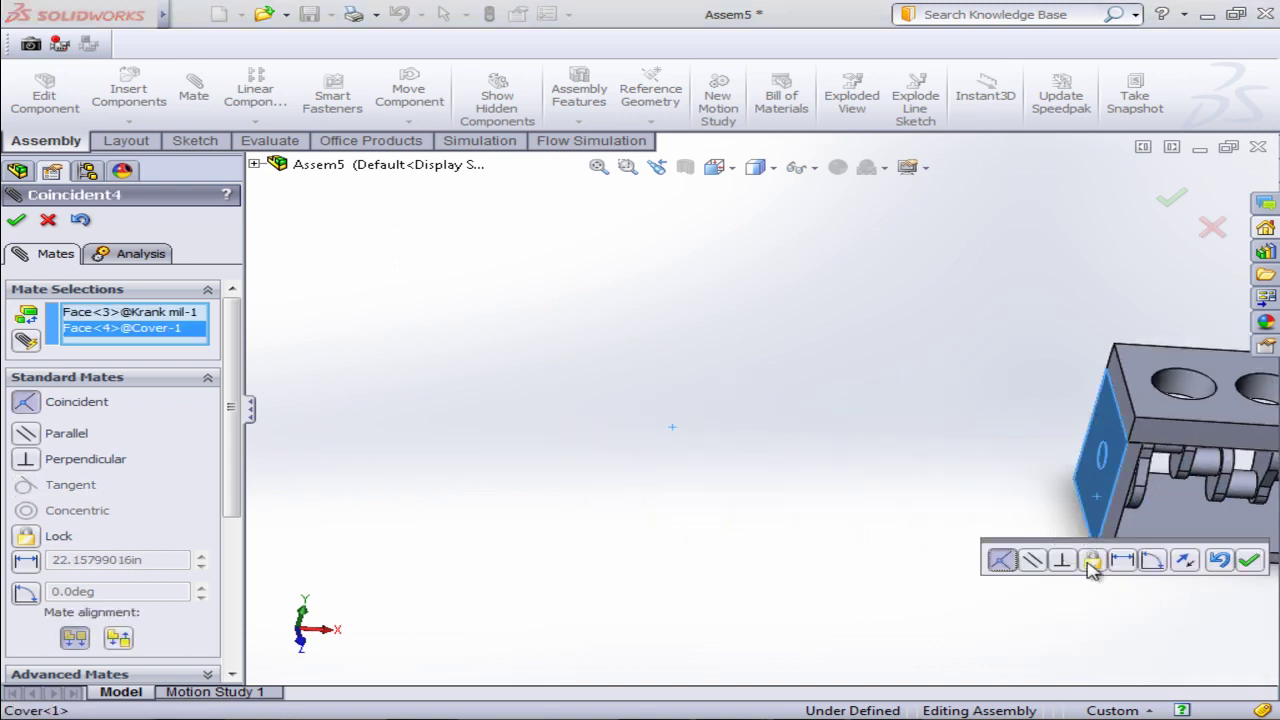
left_click(1249, 560)
Drag the crankshaft to confirm it rotates freely in the block, then close the Mate tool.
key("f")
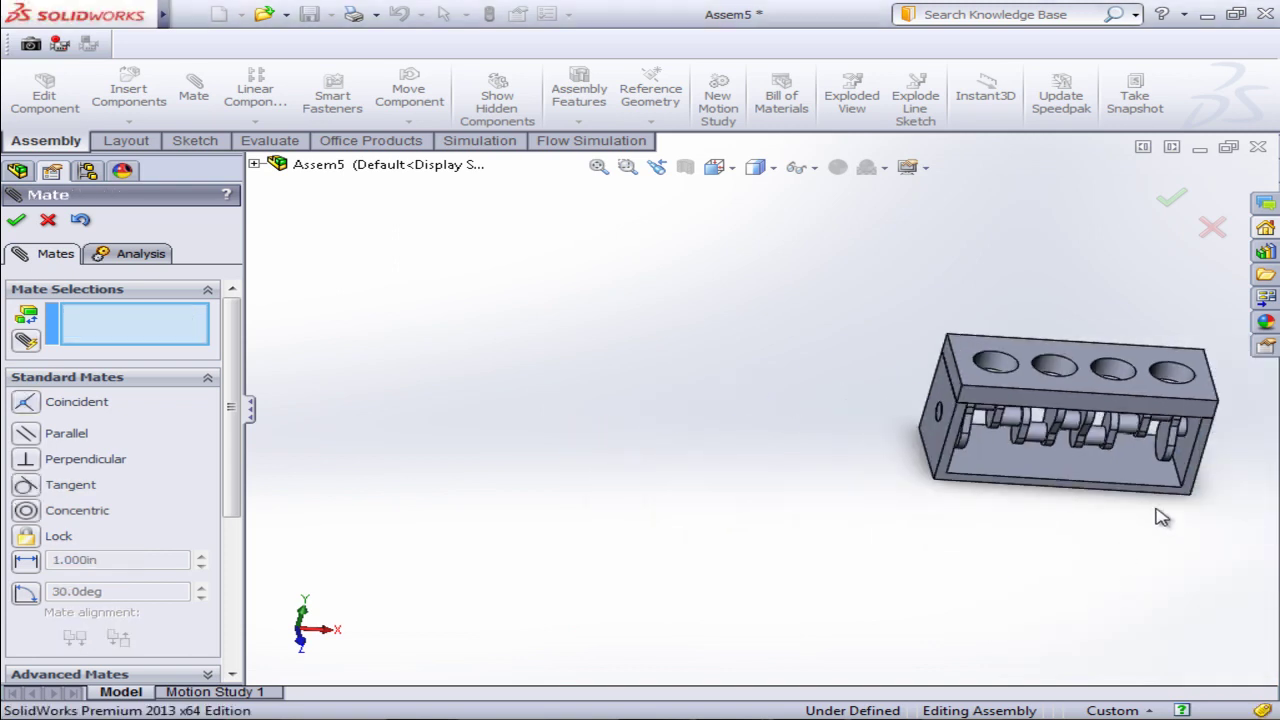
mouse_move(1232, 448)
middle_mouse_down()
mouse_move(1183, 316)
mouse_move(1140, 317)
mouse_move(1147, 340)
middle_mouse_up()
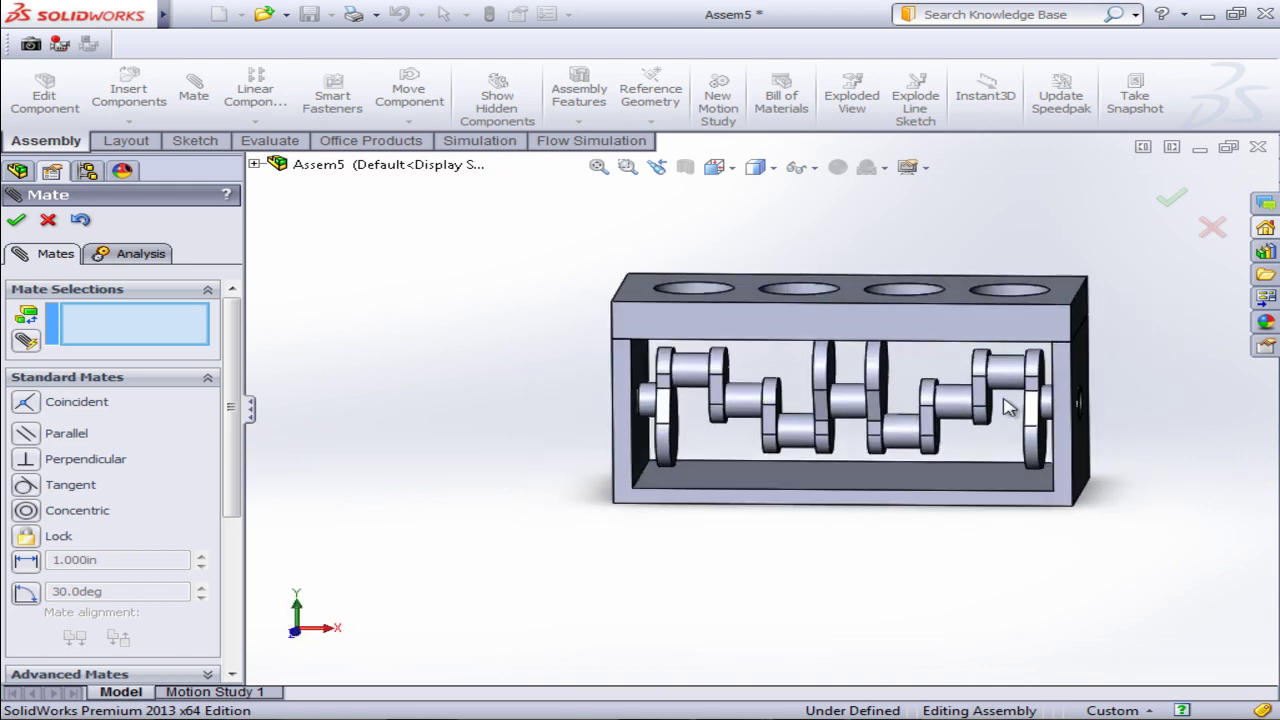
mouse_move(957, 413)
left_mouse_down()
mouse_move(934, 446)
mouse_move(951, 463)
mouse_move(951, 366)
mouse_move(943, 452)
mouse_move(937, 350)
mouse_move(940, 425)
mouse_move(957, 362)
mouse_move(943, 420)
mouse_move(980, 377)
mouse_move(966, 454)
mouse_move(923, 531)
left_mouse_up()
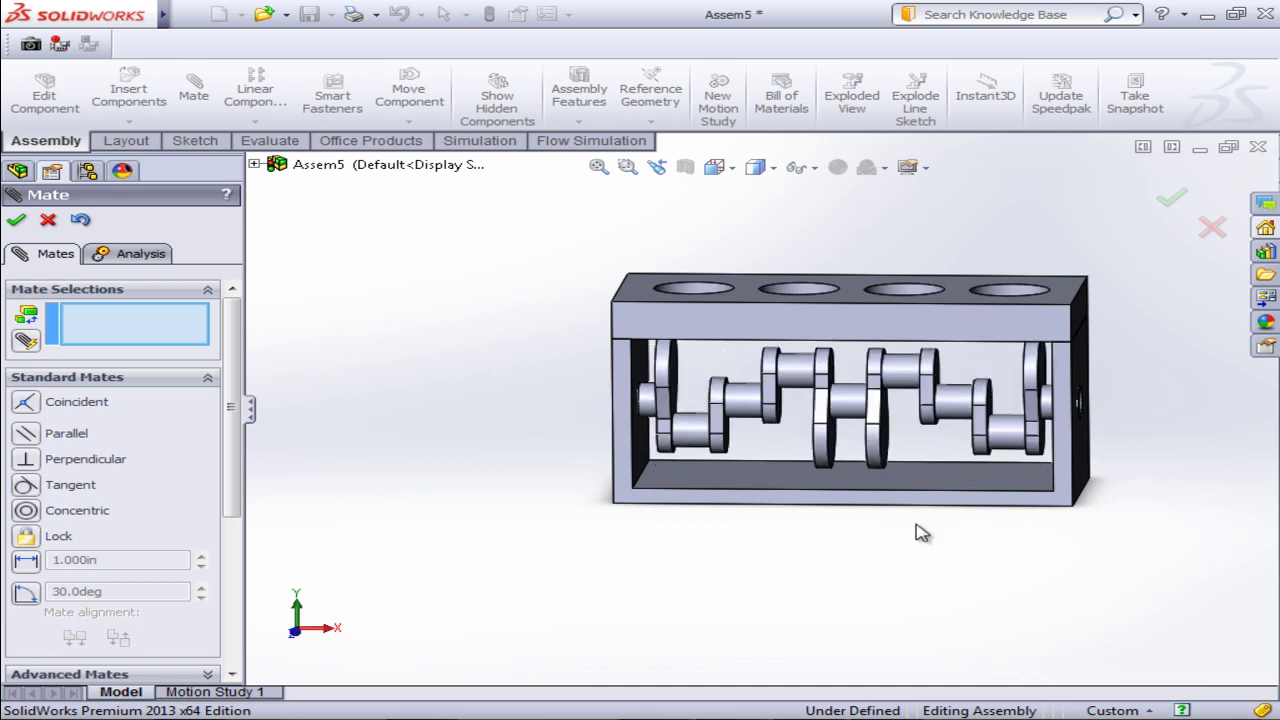
mouse_move(923, 531)
middle_mouse_down()
mouse_move(902, 493)
mouse_move(971, 400)
mouse_move(886, 477)
mouse_move(910, 548)
middle_mouse_up()
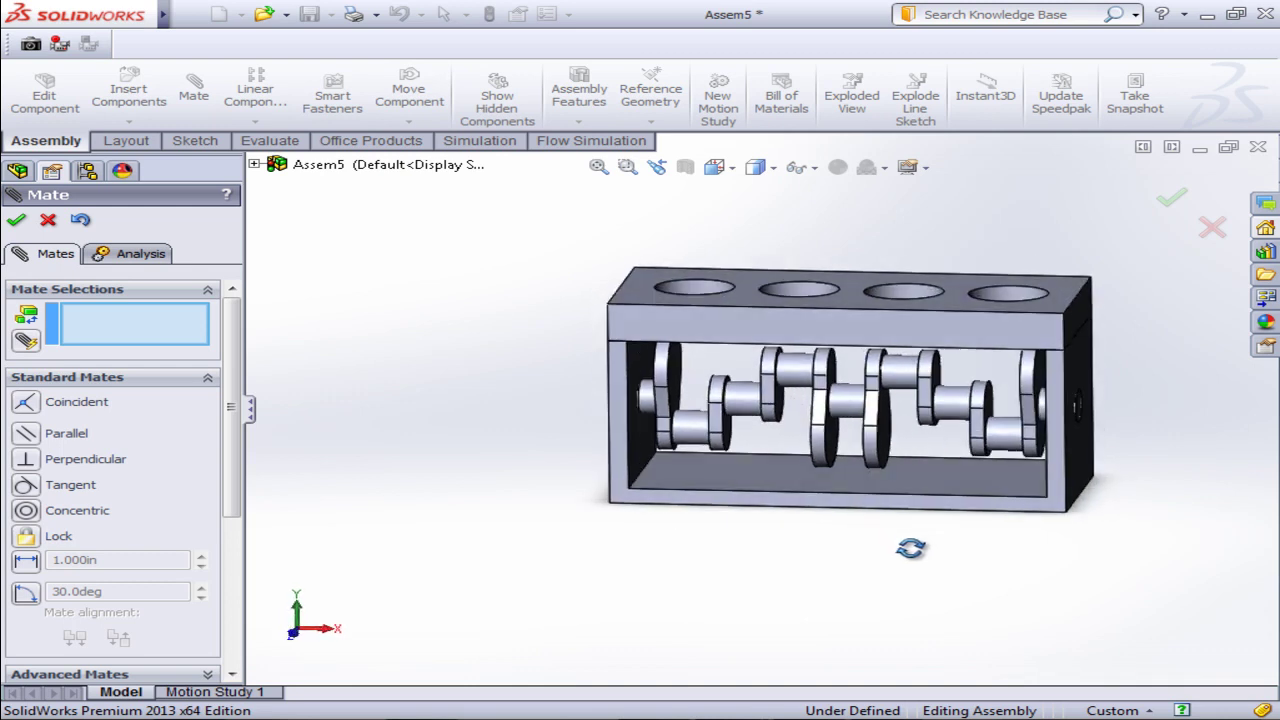
left_click(17, 221)
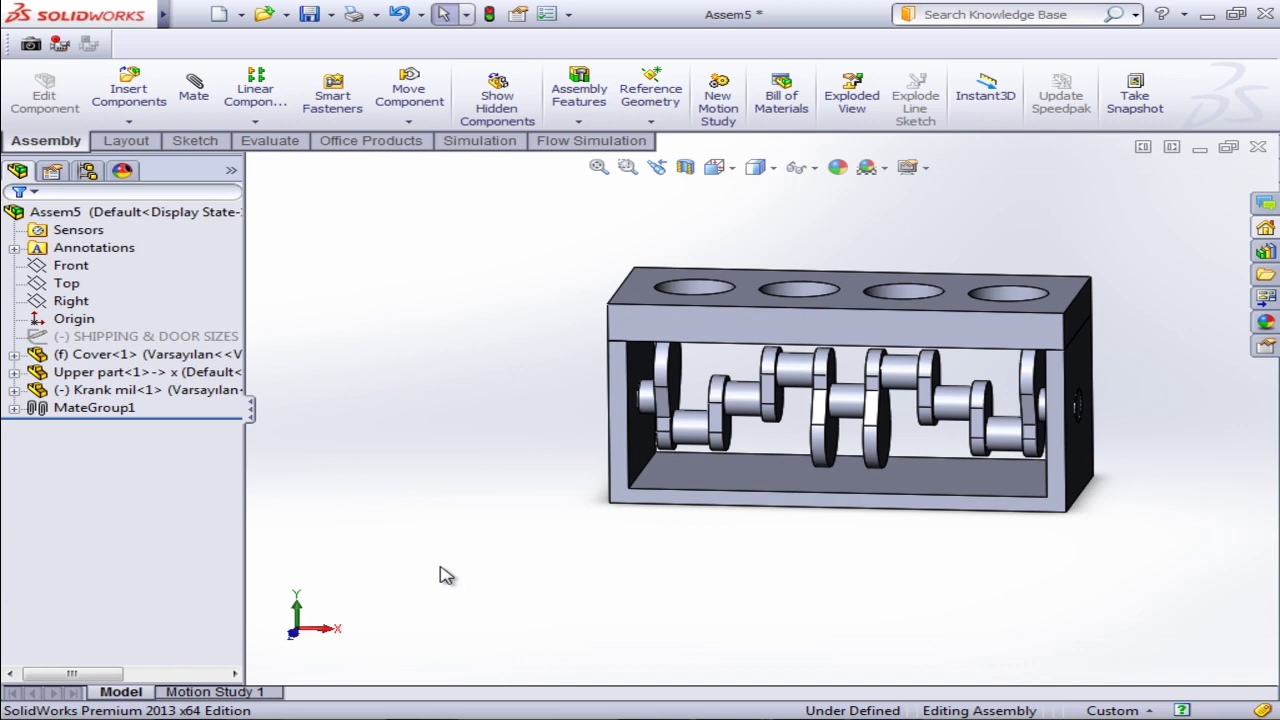
mouse_move(441, 551)
middle_mouse_down()
mouse_move(394, 523)
mouse_move(430, 568)
middle_mouse_up()
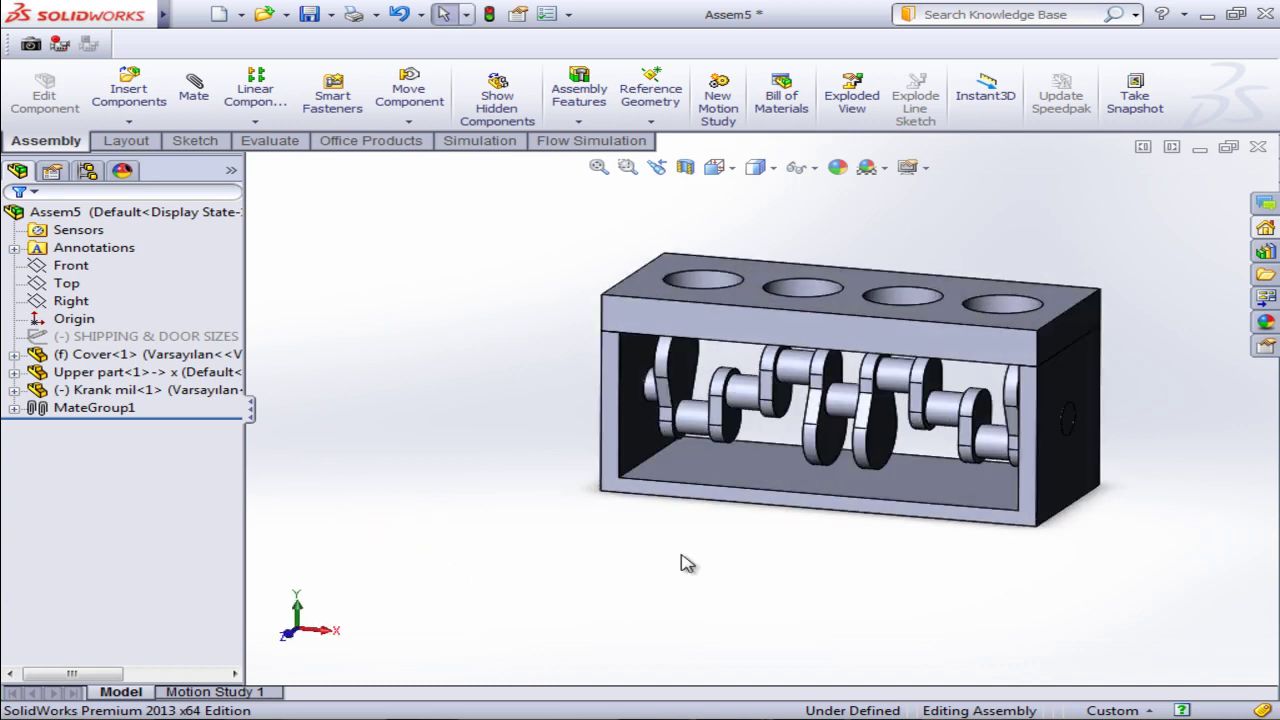
scroll(1090, 395, "down", 3)
scroll(1087, 397, "up", 3)
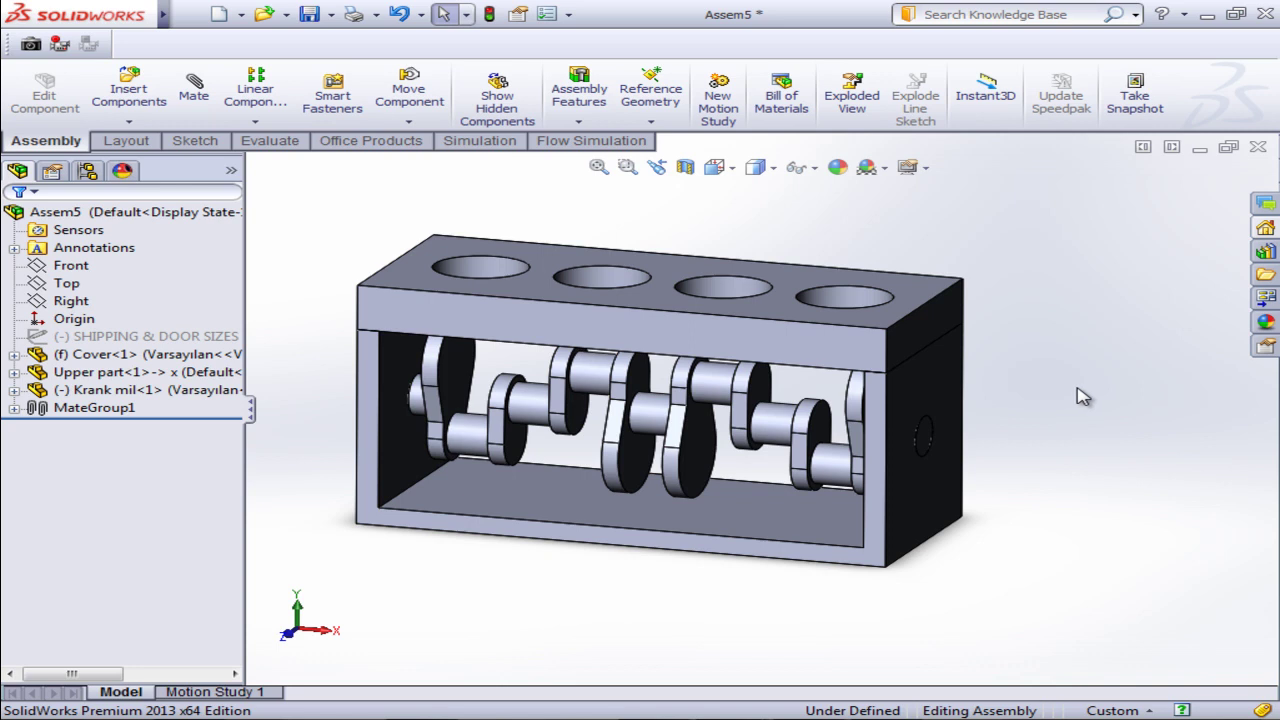
Apply Change Transparency to the Upper part so the crankshaft and bores show through.
left_click(910, 292)
right_click(908, 292)
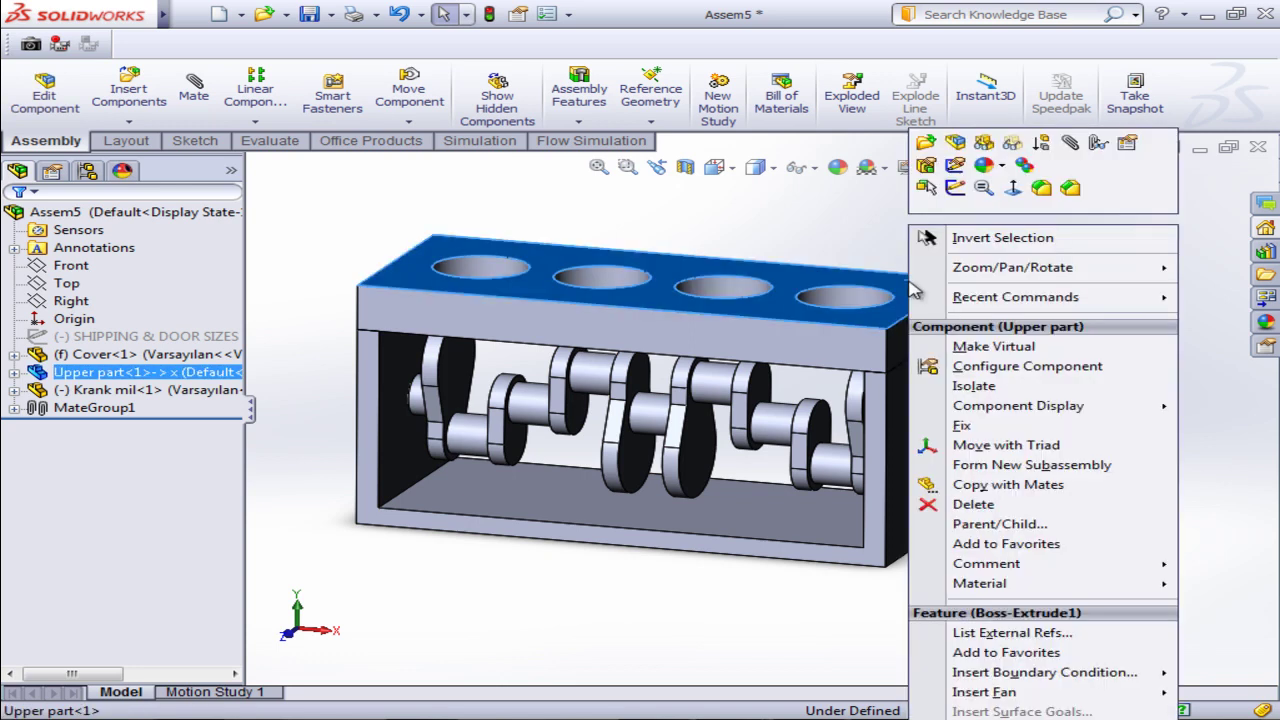
left_click(1015, 150)
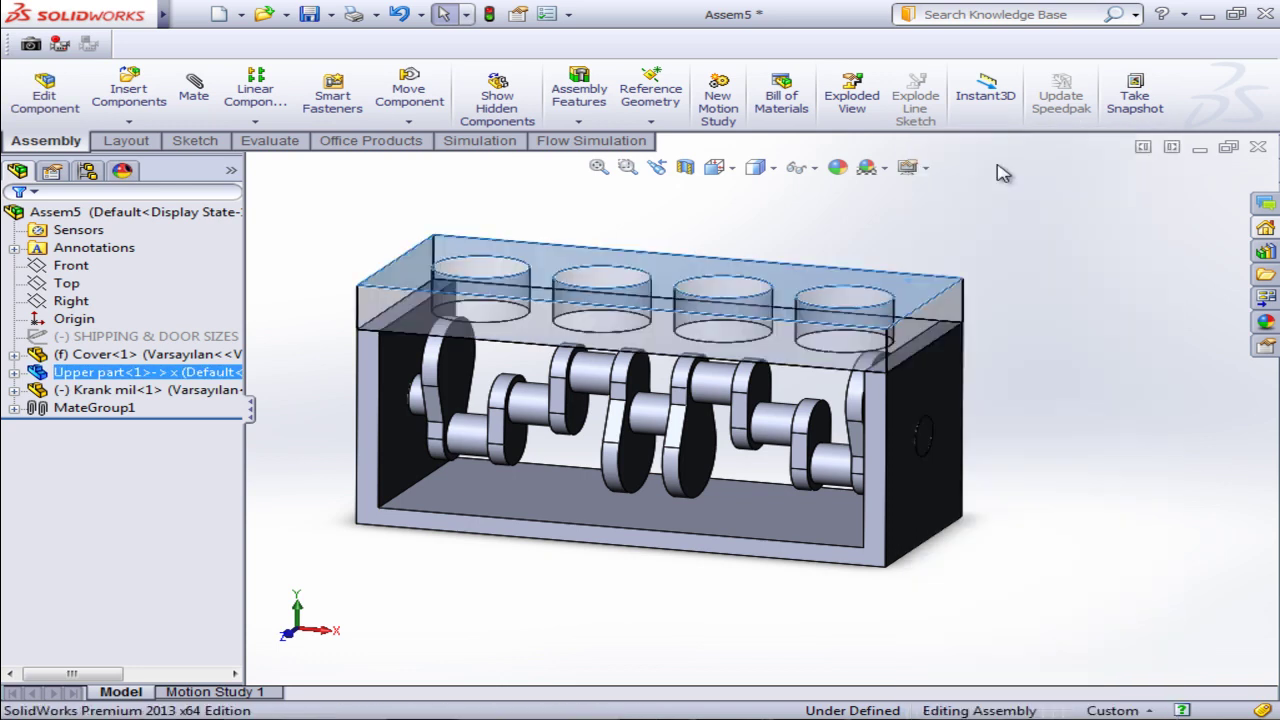
mouse_move(1020, 170)
middle_mouse_down()
mouse_move(1080, 193)
mouse_move(1020, 123)
mouse_move(1005, 252)
middle_mouse_up()
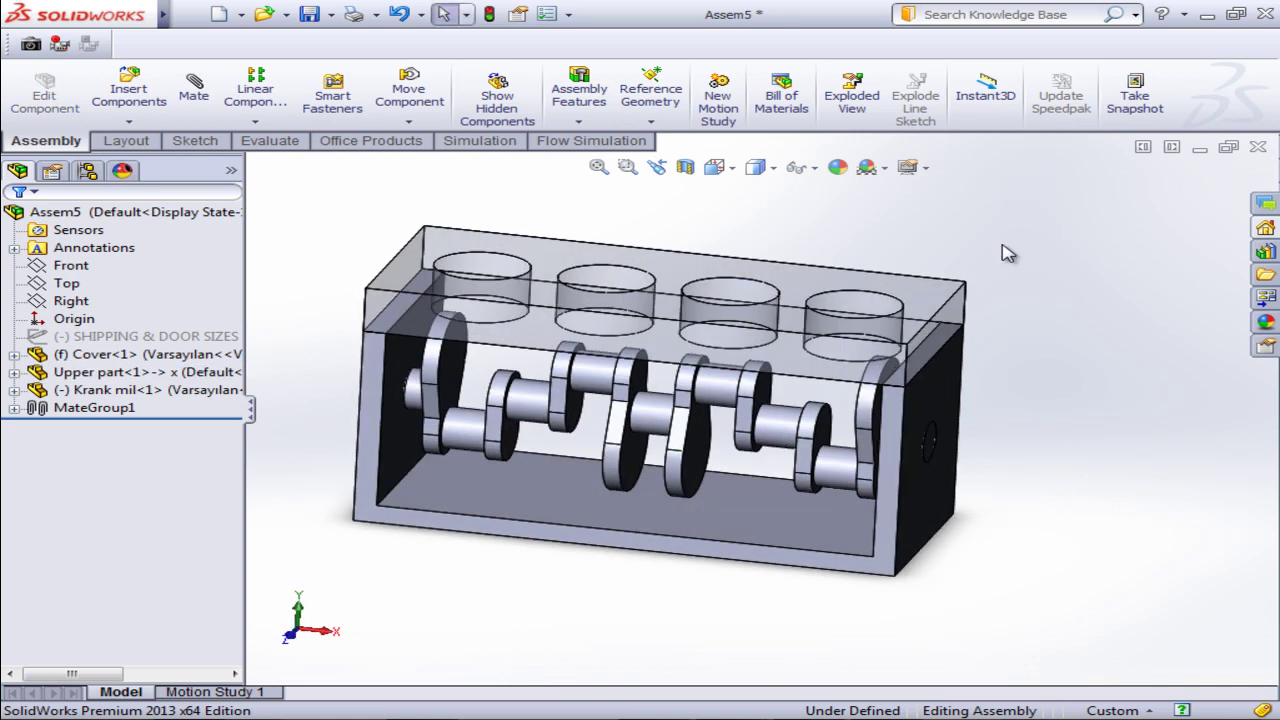
left_click(128, 121)
Insert the Rod and piston ass subassembly and place it below the block.
left_click(139, 147)
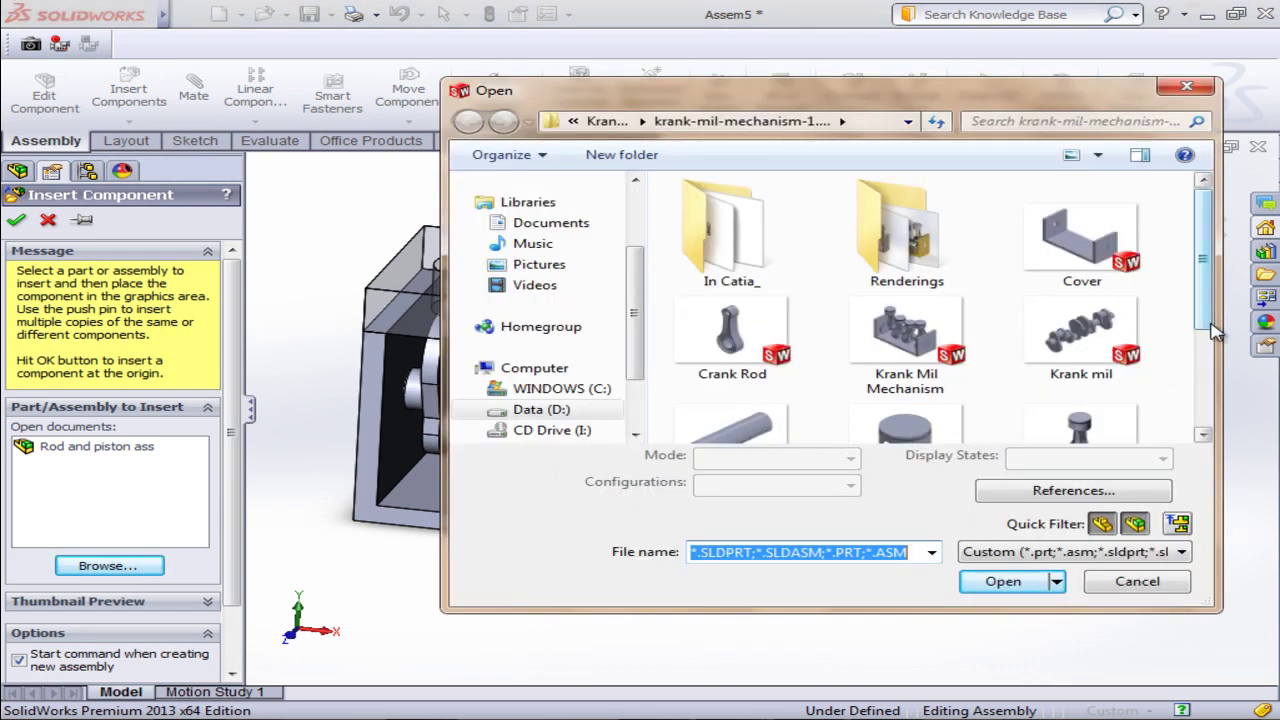
scroll(1075, 420, "down", 1)
left_click(1085, 375)
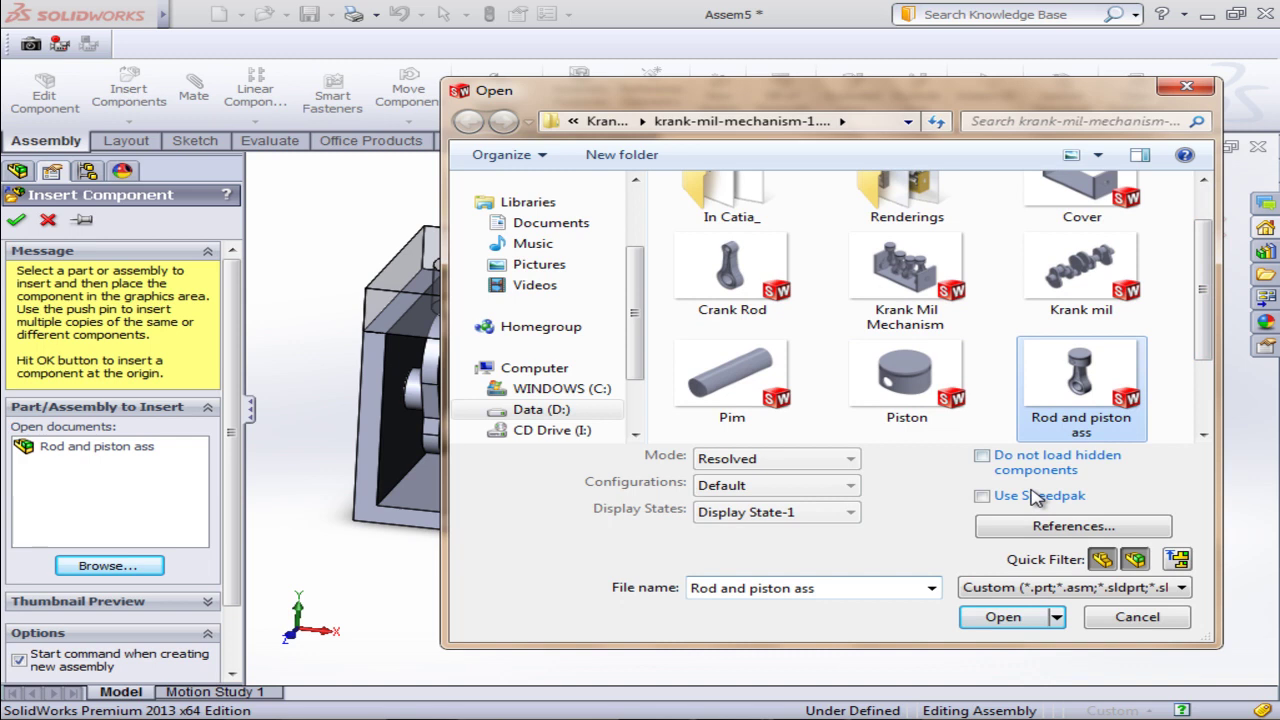
left_click(1003, 616)
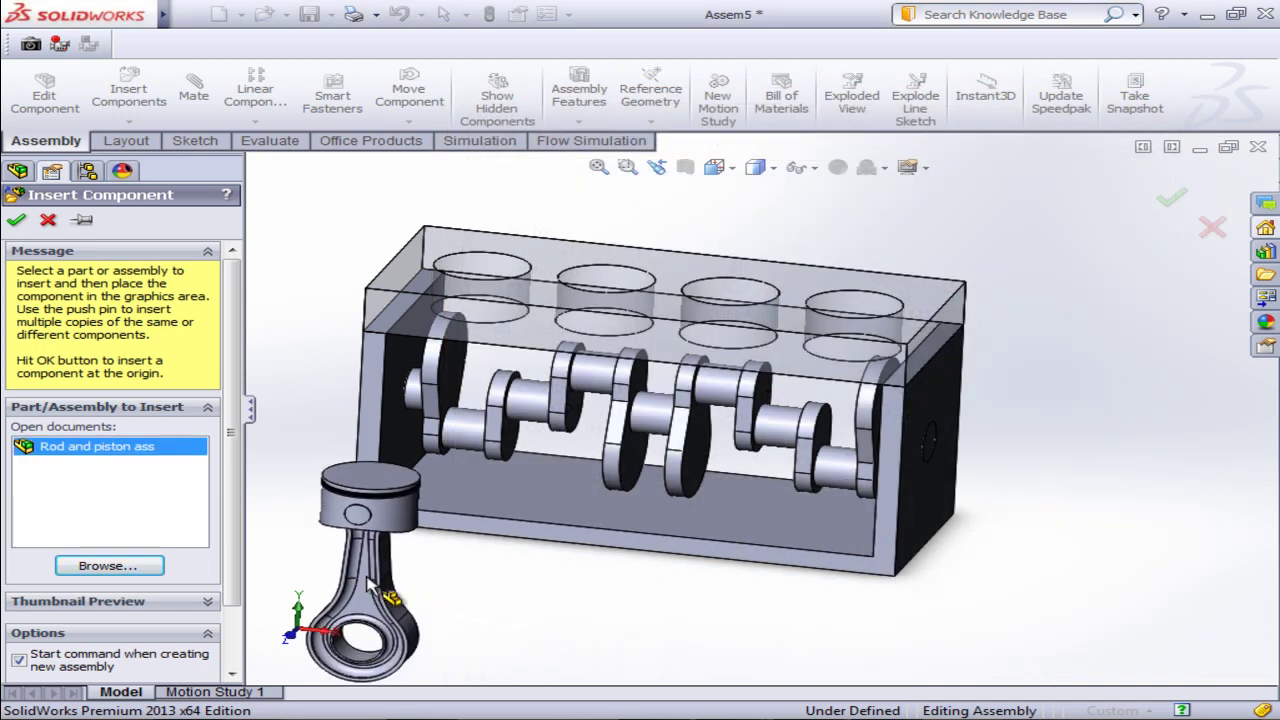
left_click(420, 585)
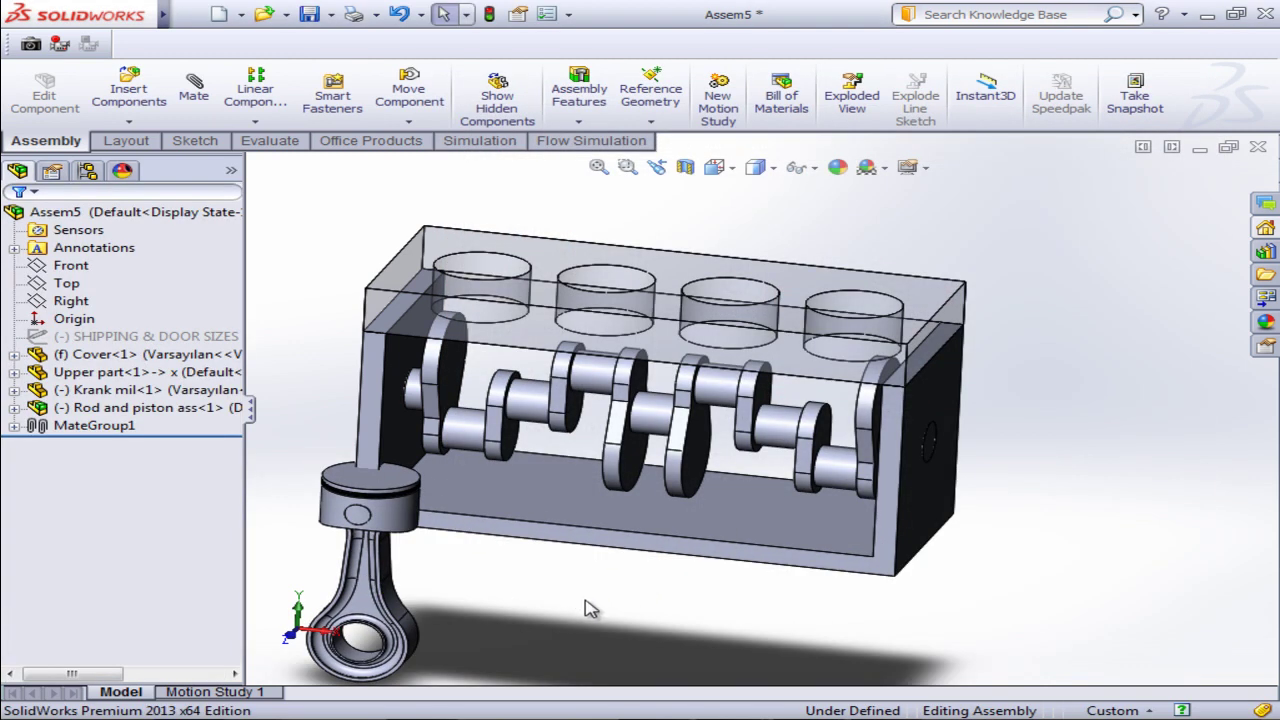
key("z")
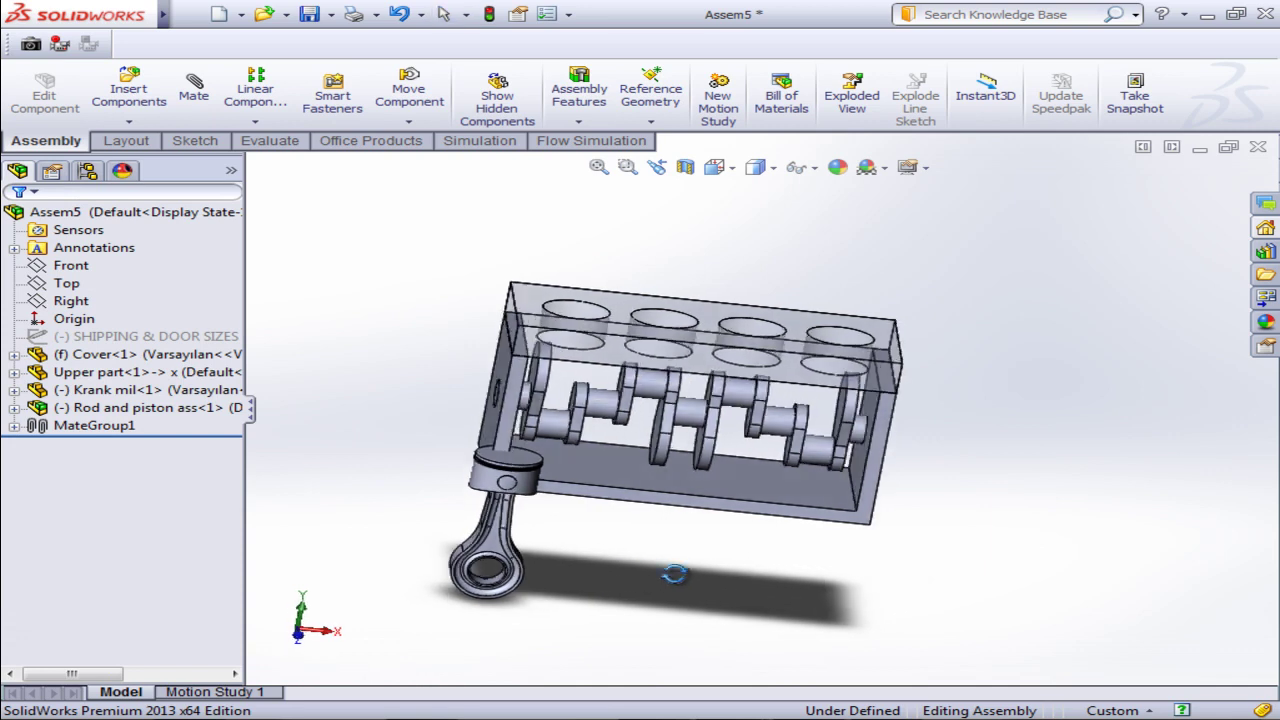
middle_click_drag(641, 576, 600, 585)
scroll(588, 587, "down", 2)
scroll(590, 593, "down", 1)
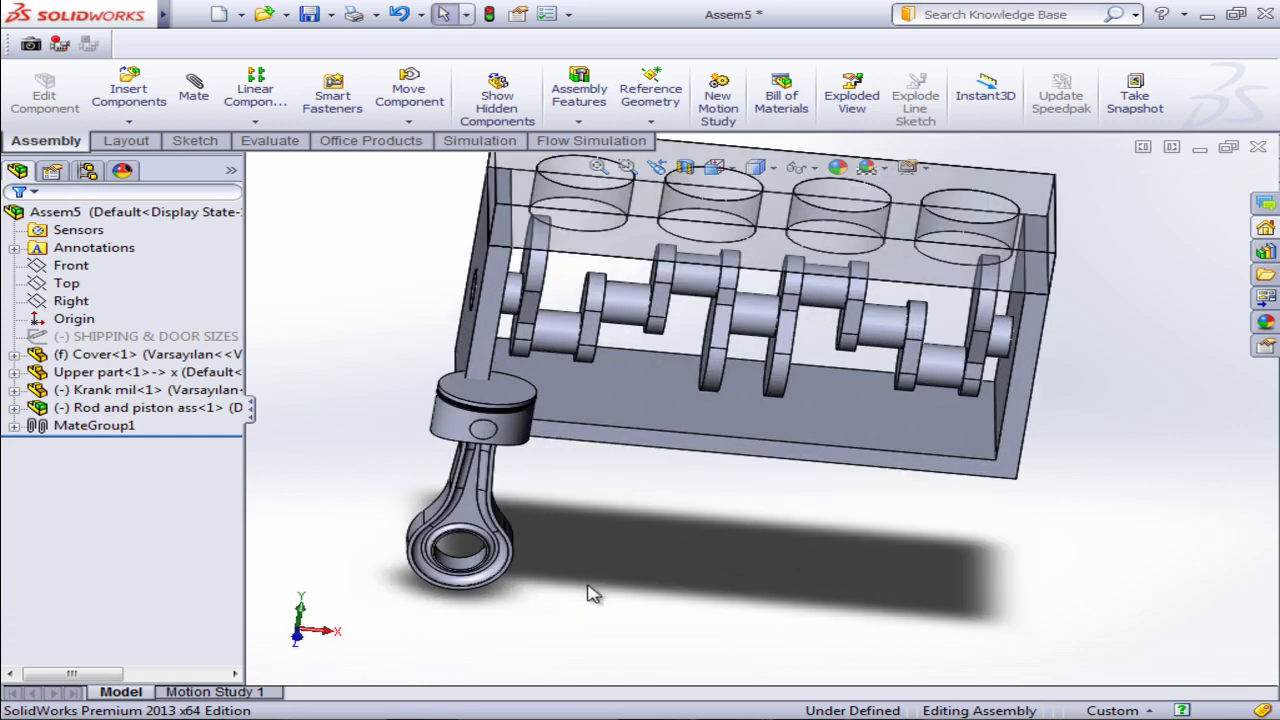
Switch Rod and piston ass from Rigid to Solve as Flexible in Component Properties.
left_click(194, 90)
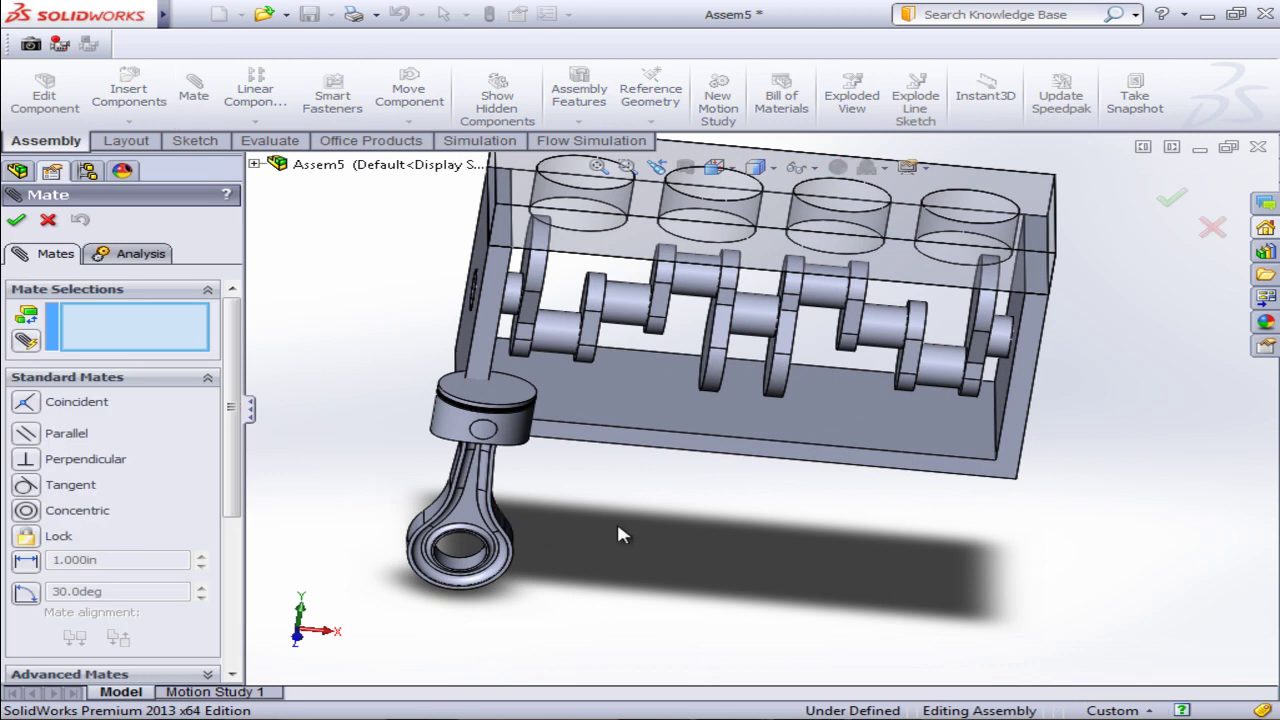
left_click(50, 221)
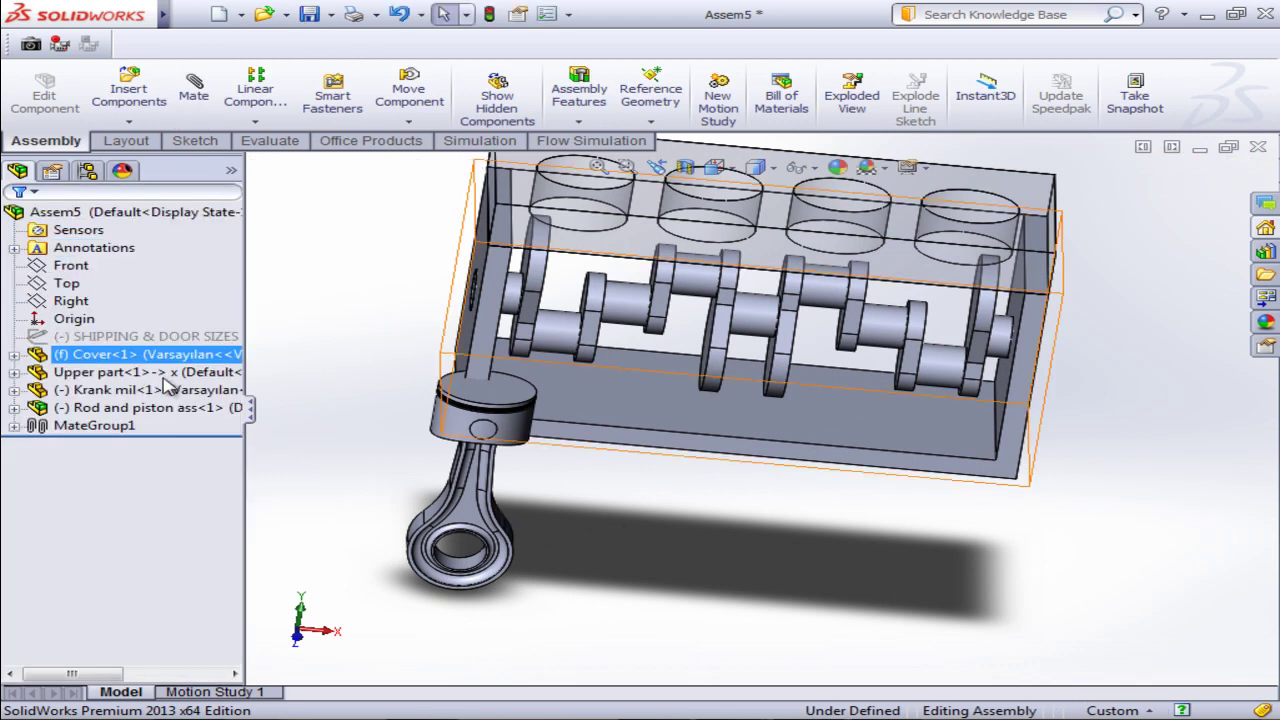
right_click(165, 417)
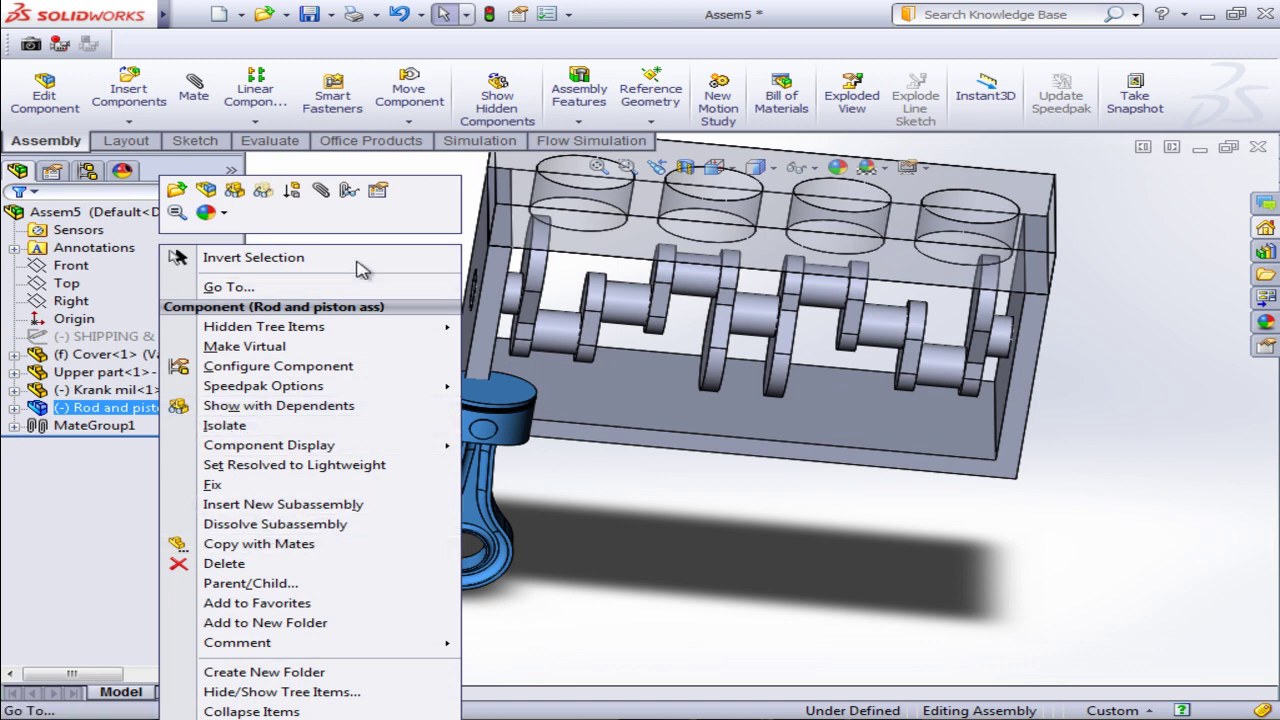
left_click(378, 192)
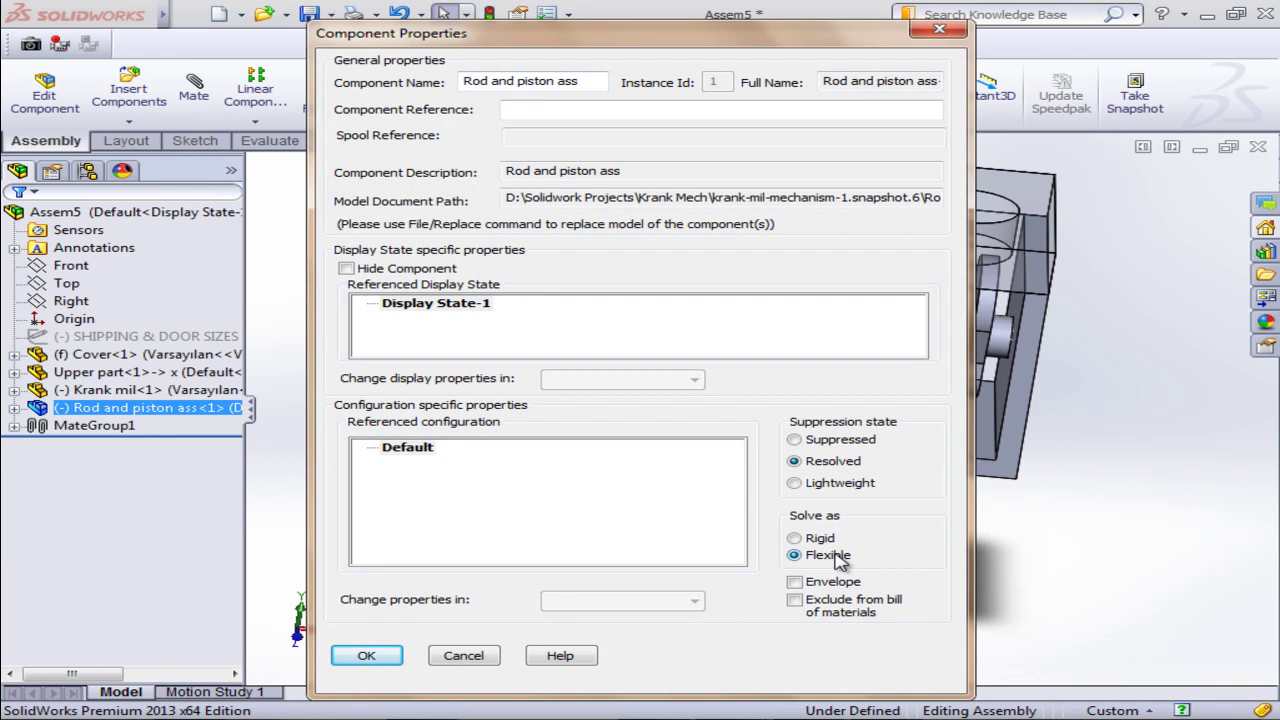
left_click(390, 662)
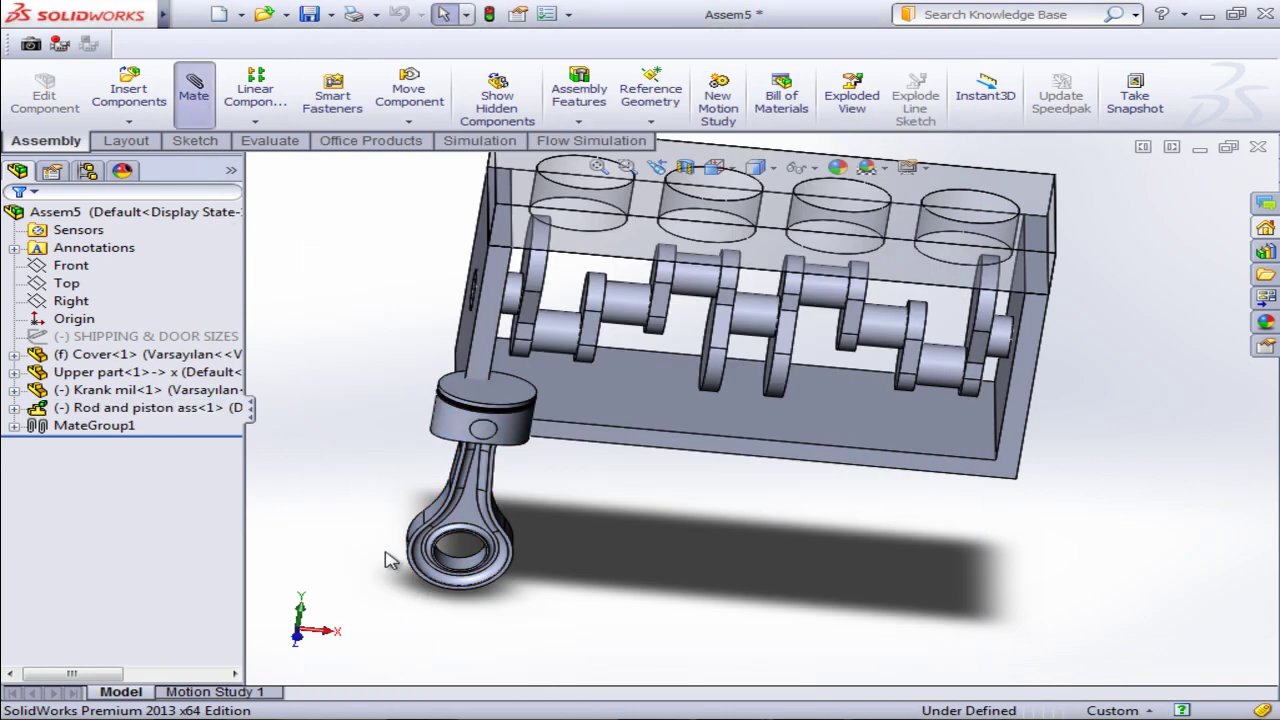
Make the rod's big-end bore concentric with a crankshaft journal.
scroll(480, 613, "down", 3)
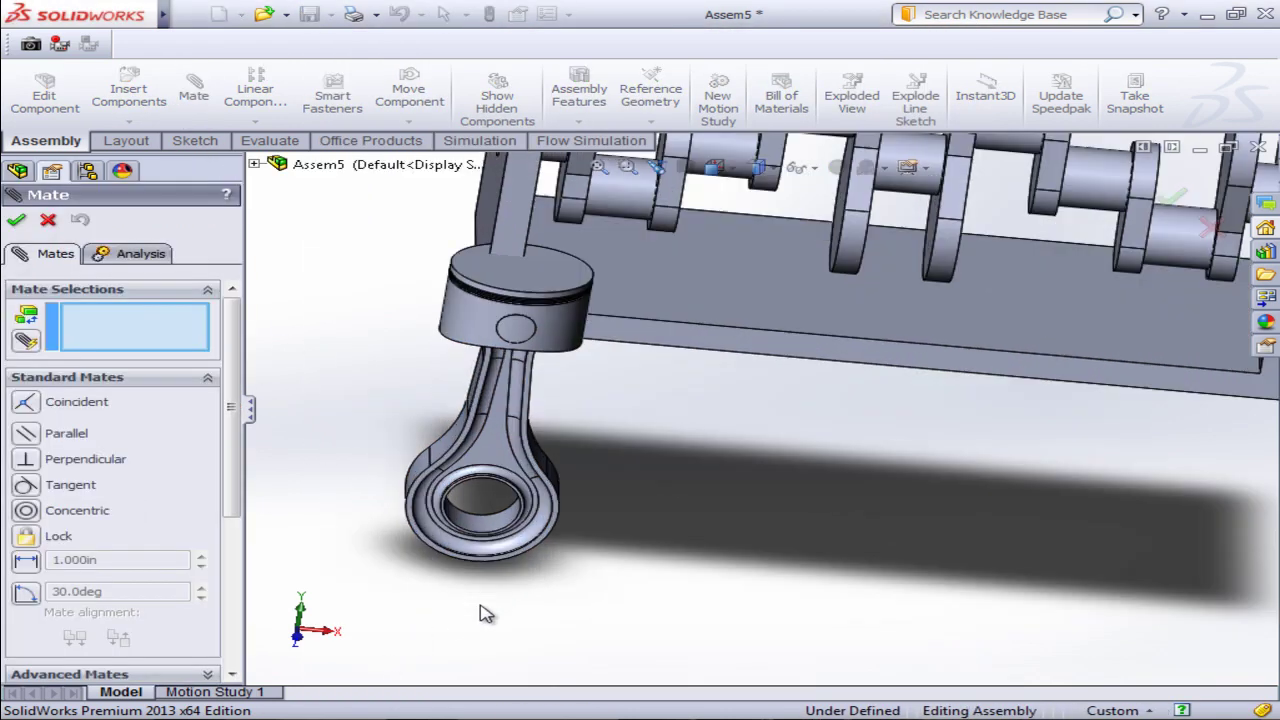
left_click(485, 535)
scroll(669, 520, "up", 3)
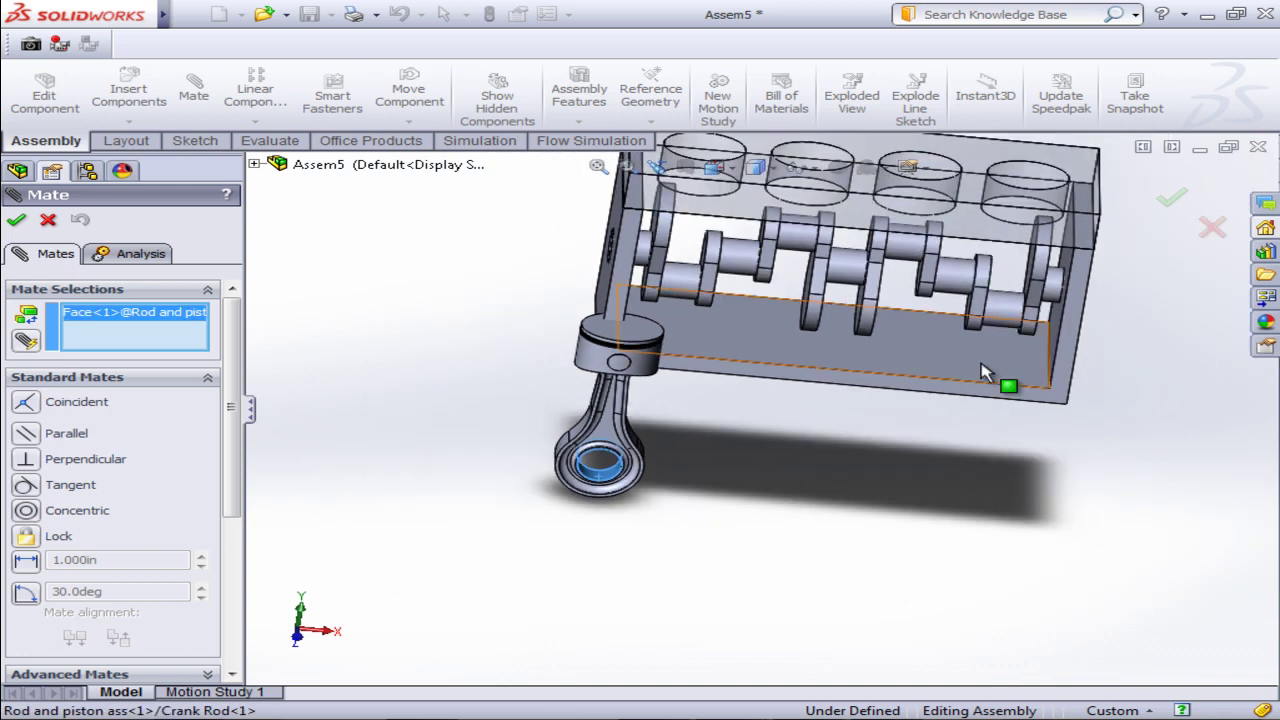
left_click(997, 313)
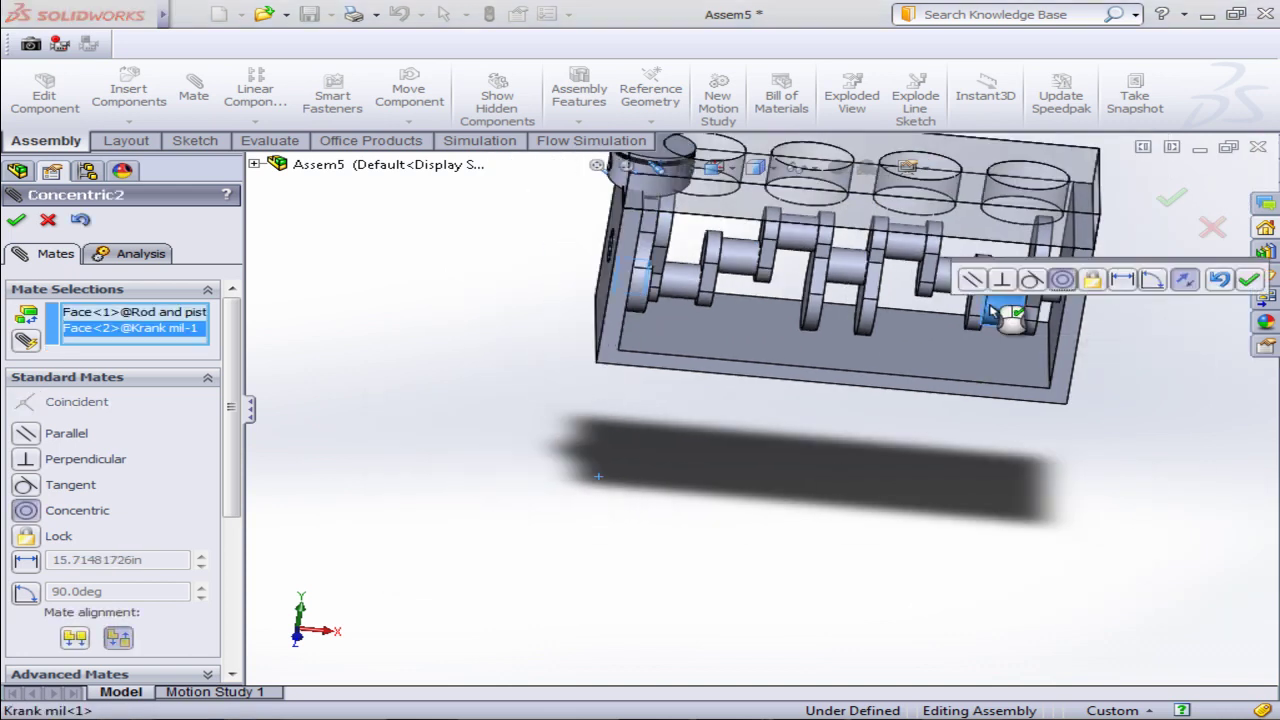
left_click(1251, 282)
Make the piston's outer face concentric with the rightmost cylinder bore.
middle_click_drag(924, 262, 884, 262)
mouse_move(805, 255)
middle_mouse_down()
mouse_move(831, 200)
mouse_move(673, 255)
middle_mouse_up()
left_click(662, 240)
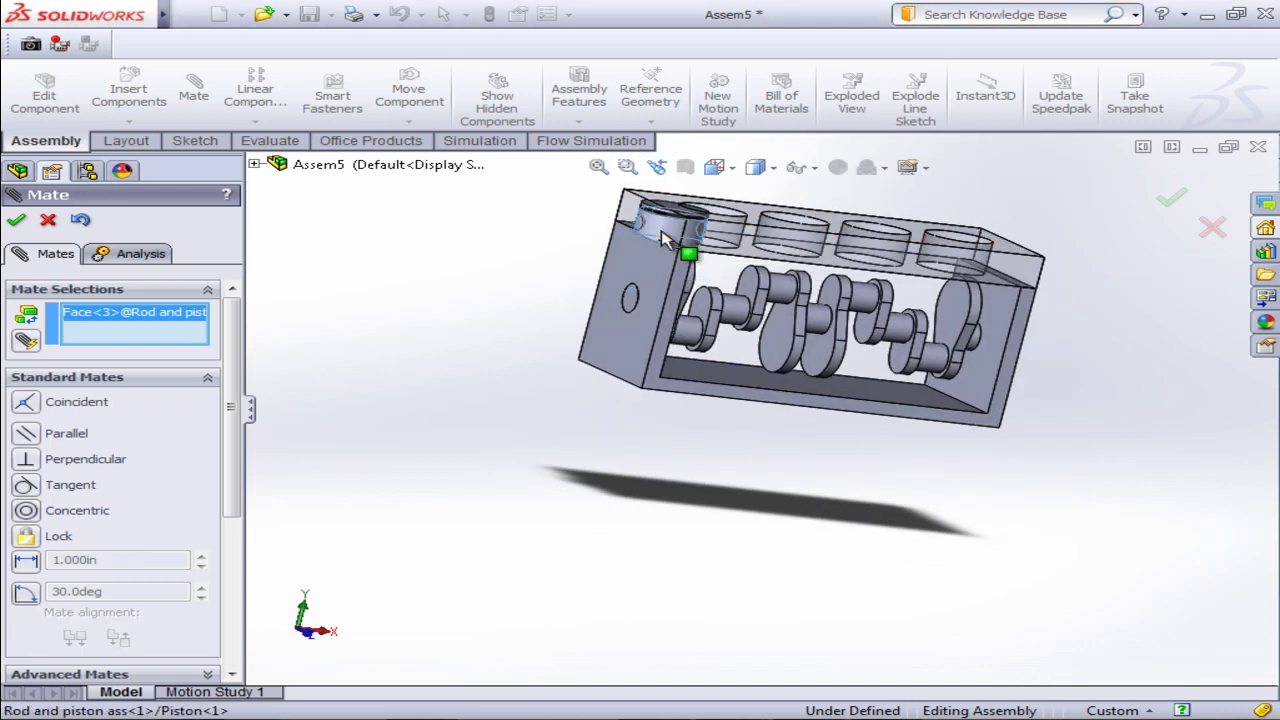
scroll(708, 230, "down", 3)
middle_click_drag(729, 337, 700, 345)
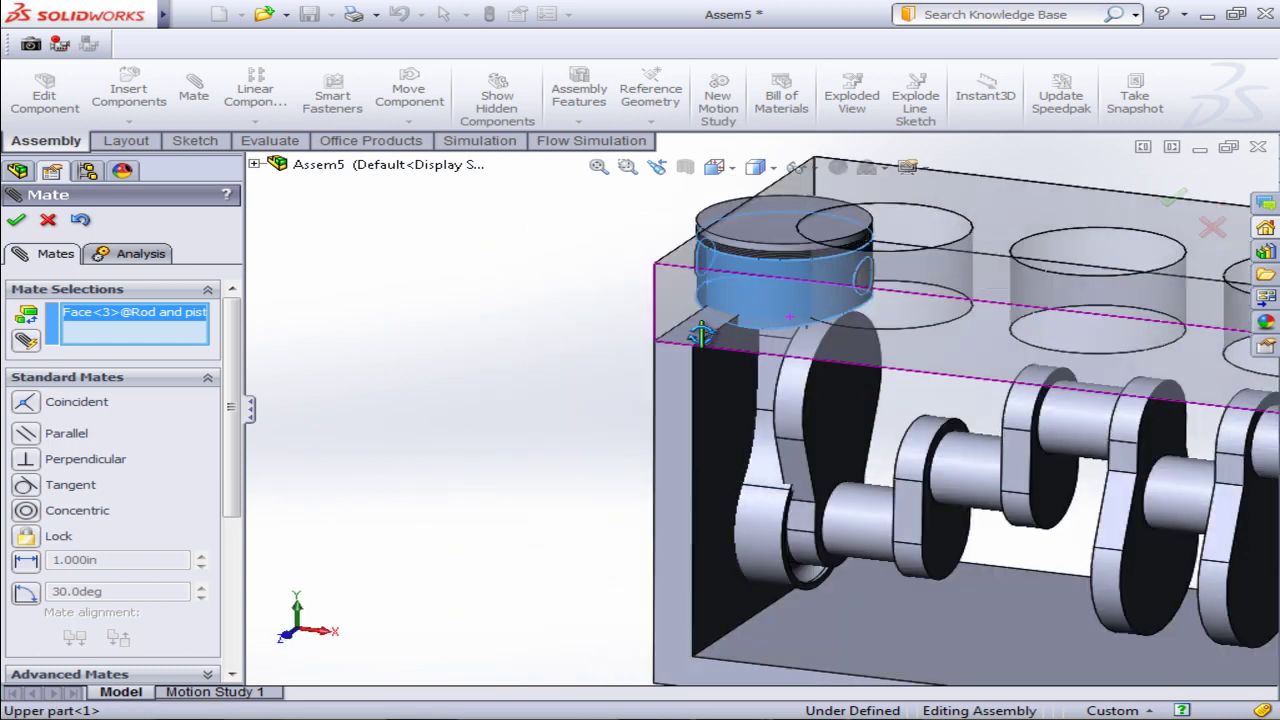
scroll(700, 345, "up", 3)
scroll(1043, 394, "down", 2)
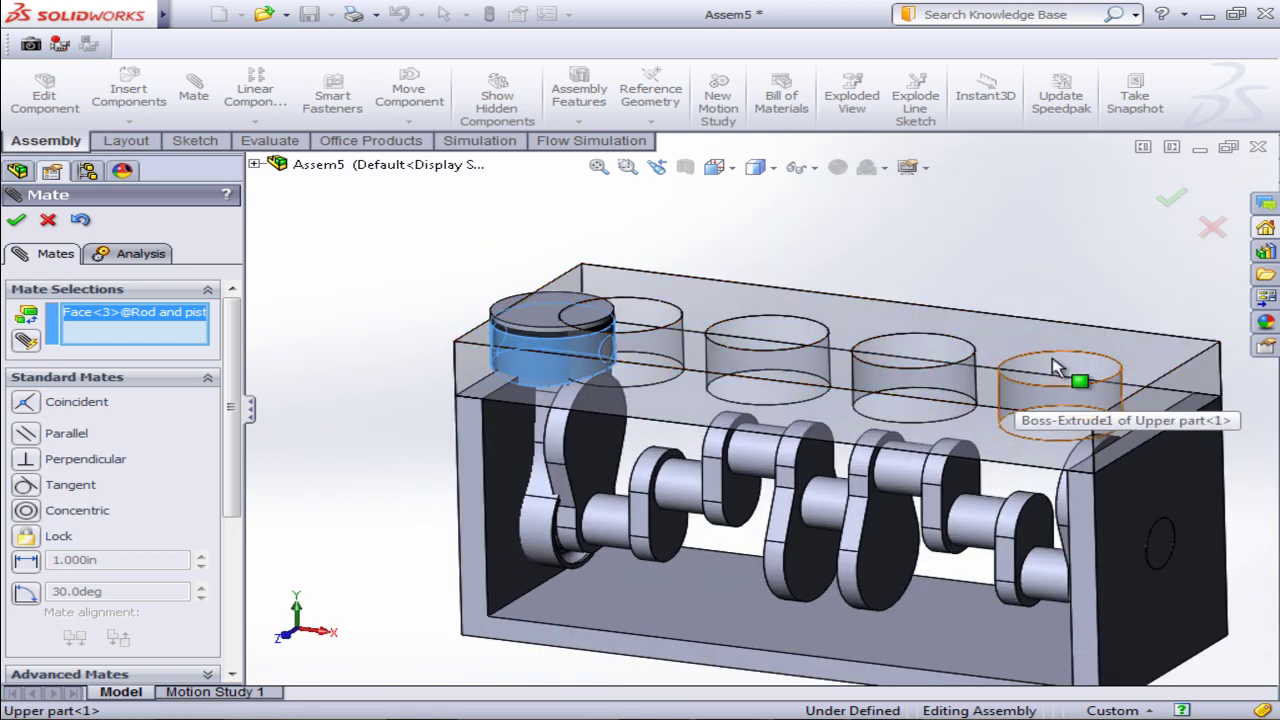
left_click(1062, 373)
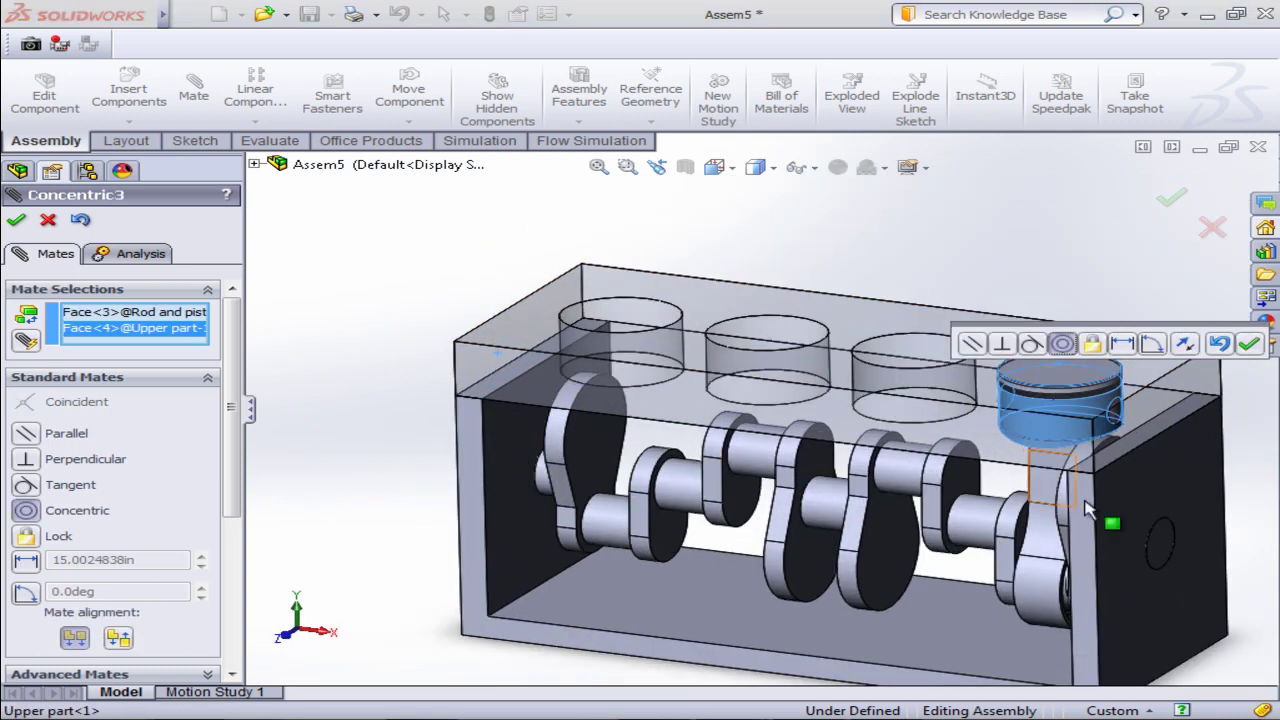
left_click(1249, 345)
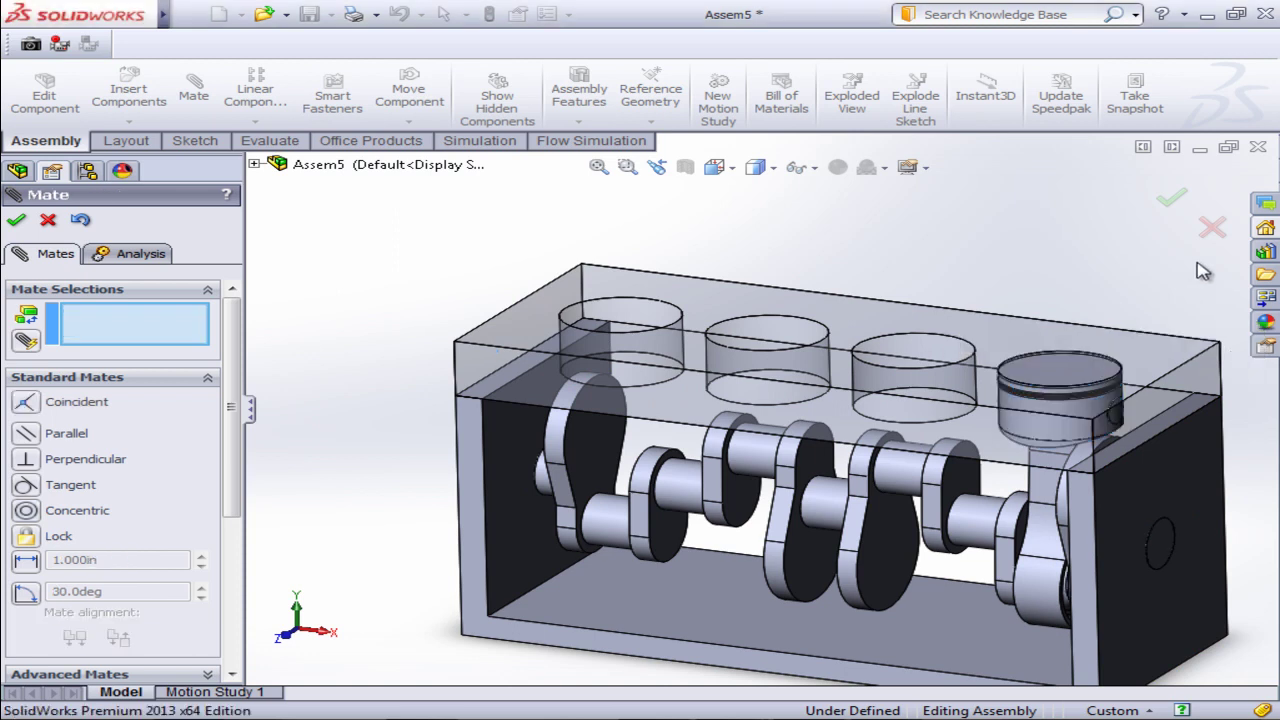
left_click(1166, 199)
Drag the crankshaft to turn it, checking the piston slides in the rightmost bore.
key("f")
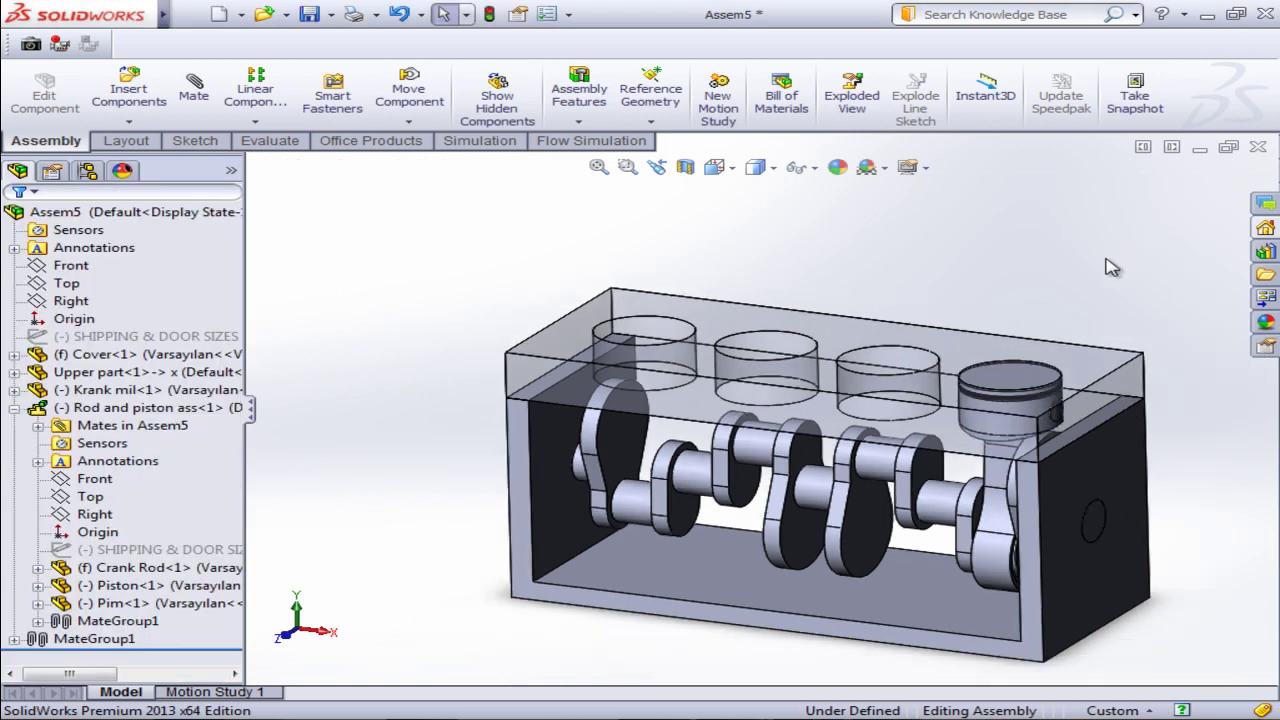
left_click_drag(957, 540, 950, 500)
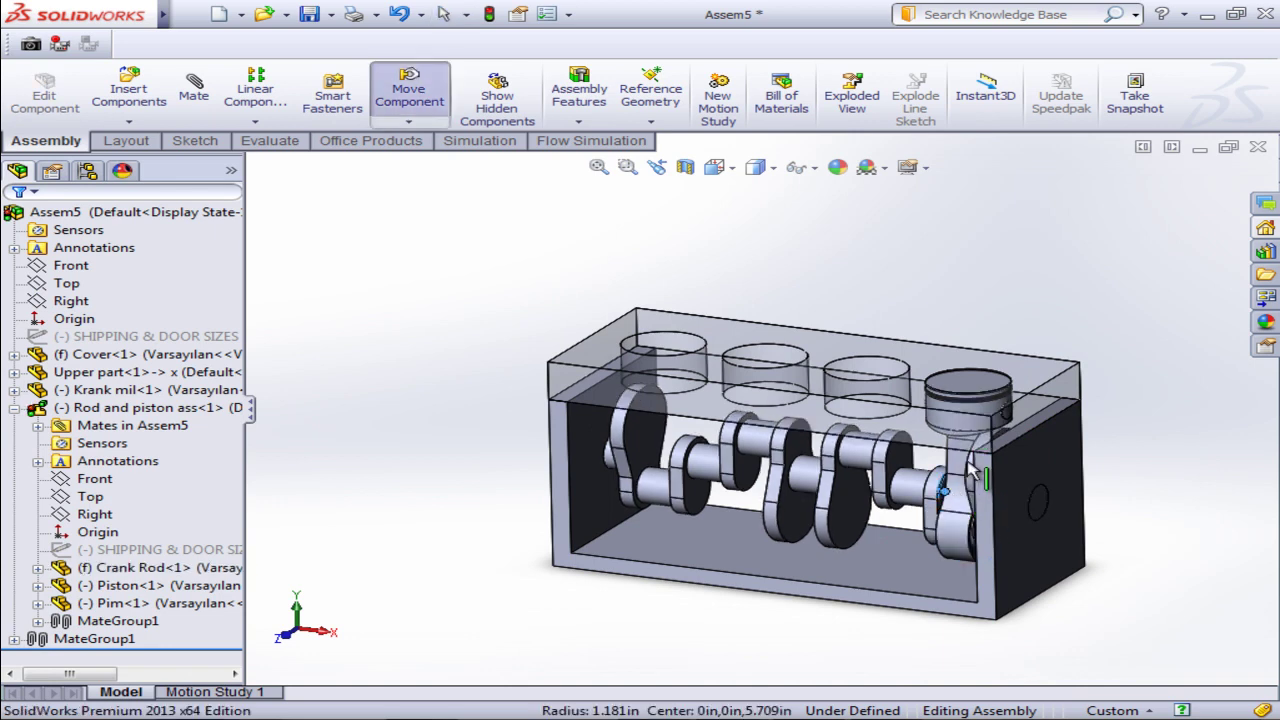
mouse_move(857, 458)
left_mouse_down()
mouse_move(852, 565)
mouse_move(850, 432)
mouse_move(895, 516)
mouse_move(826, 491)
mouse_move(826, 456)
mouse_move(908, 428)
mouse_move(857, 520)
left_mouse_up()
key("Escape")
left_click(747, 674)
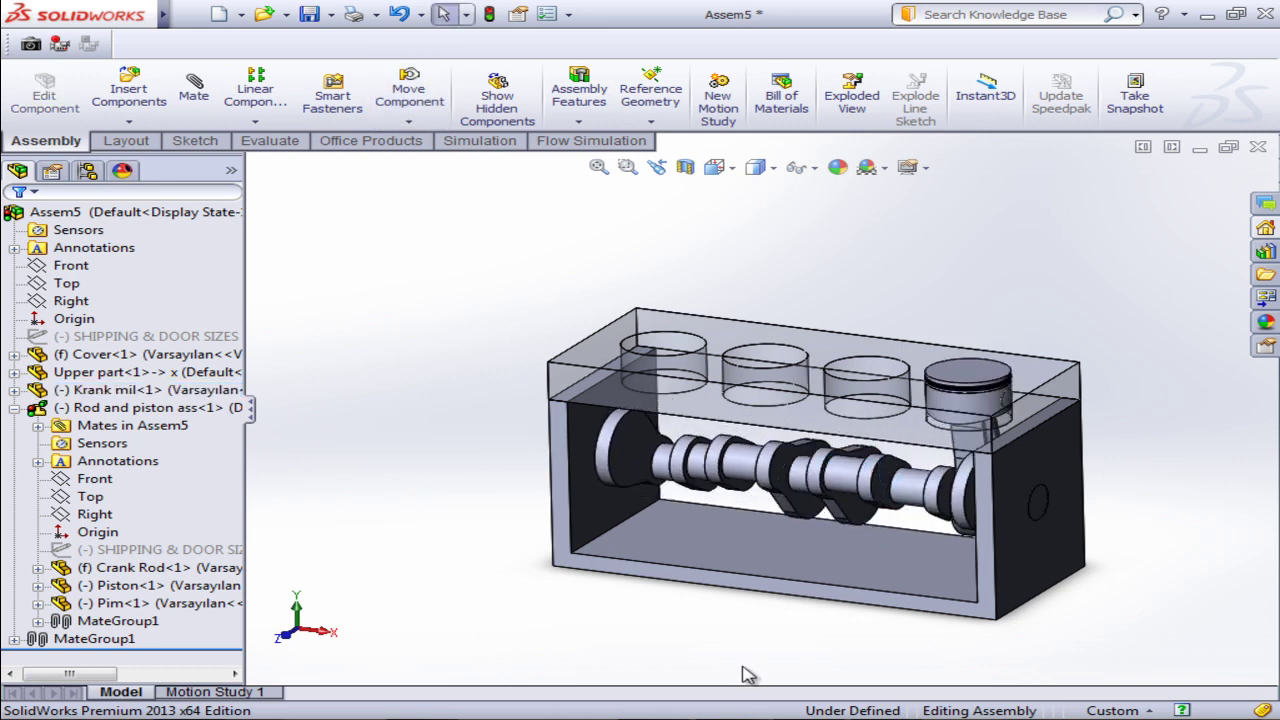
mouse_move(747, 672)
middle_mouse_down()
mouse_move(754, 652)
mouse_move(797, 640)
mouse_move(775, 644)
mouse_move(784, 657)
middle_mouse_up()
scroll(937, 615, "down", 2)
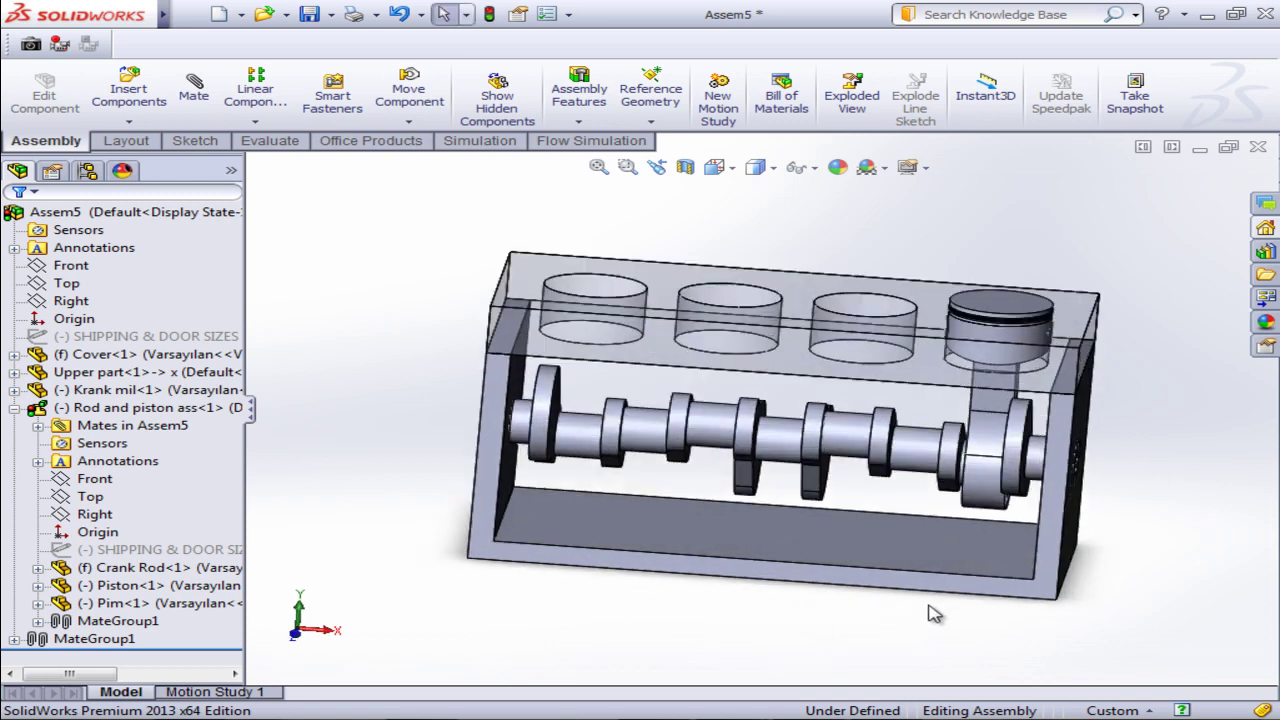
scroll(937, 615, "down", 3)
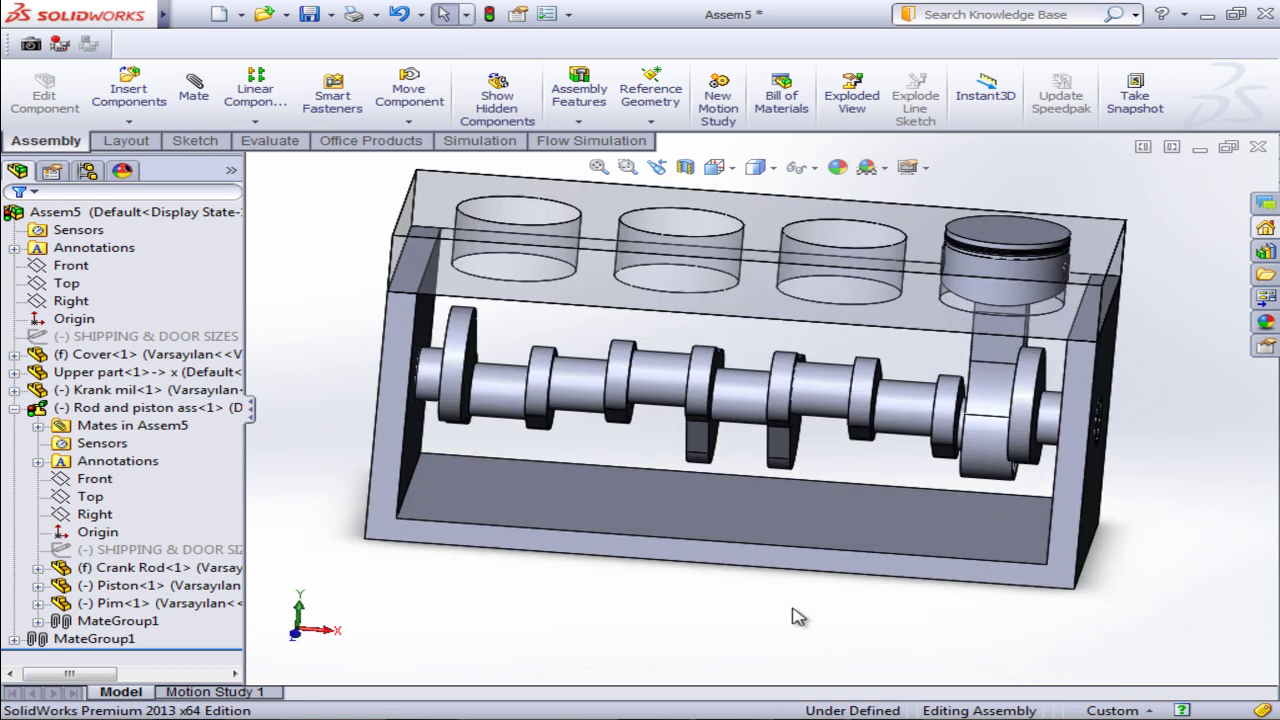
left_click(14, 408)
Copy Rod and piston ass with its mates onto another crank journal and the third cylinder bore.
right_click(108, 412)
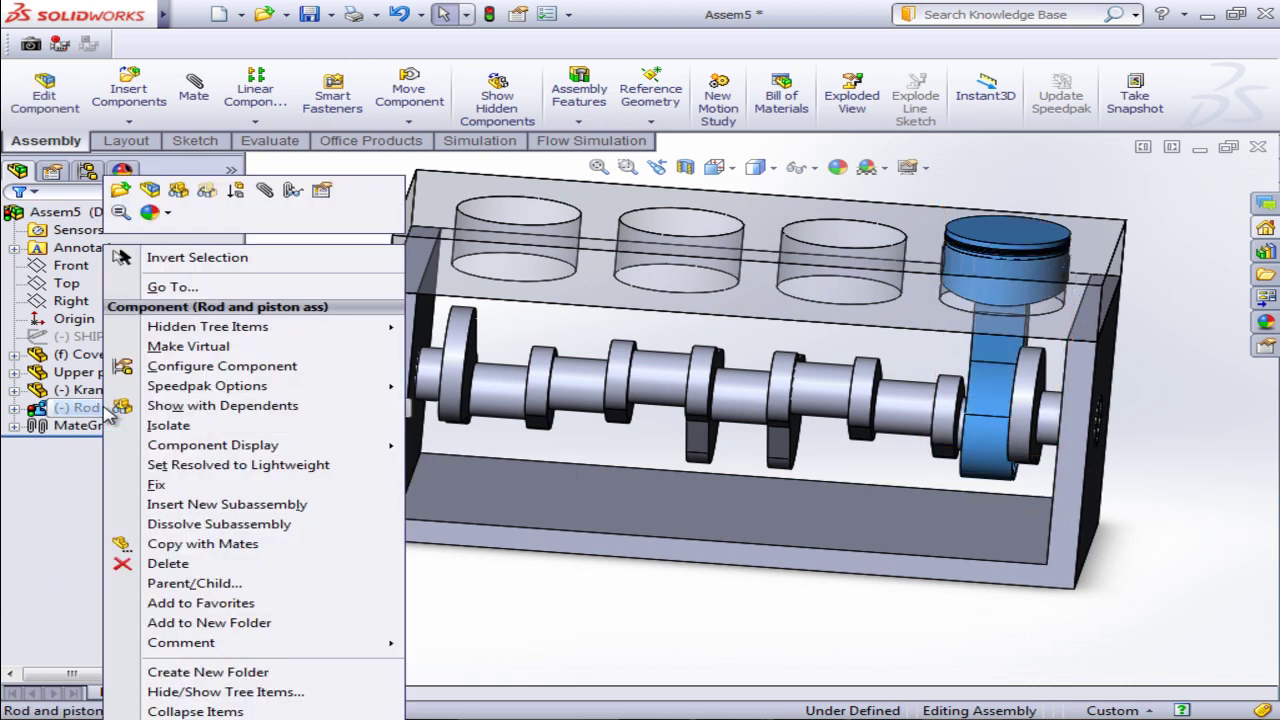
left_click(185, 544)
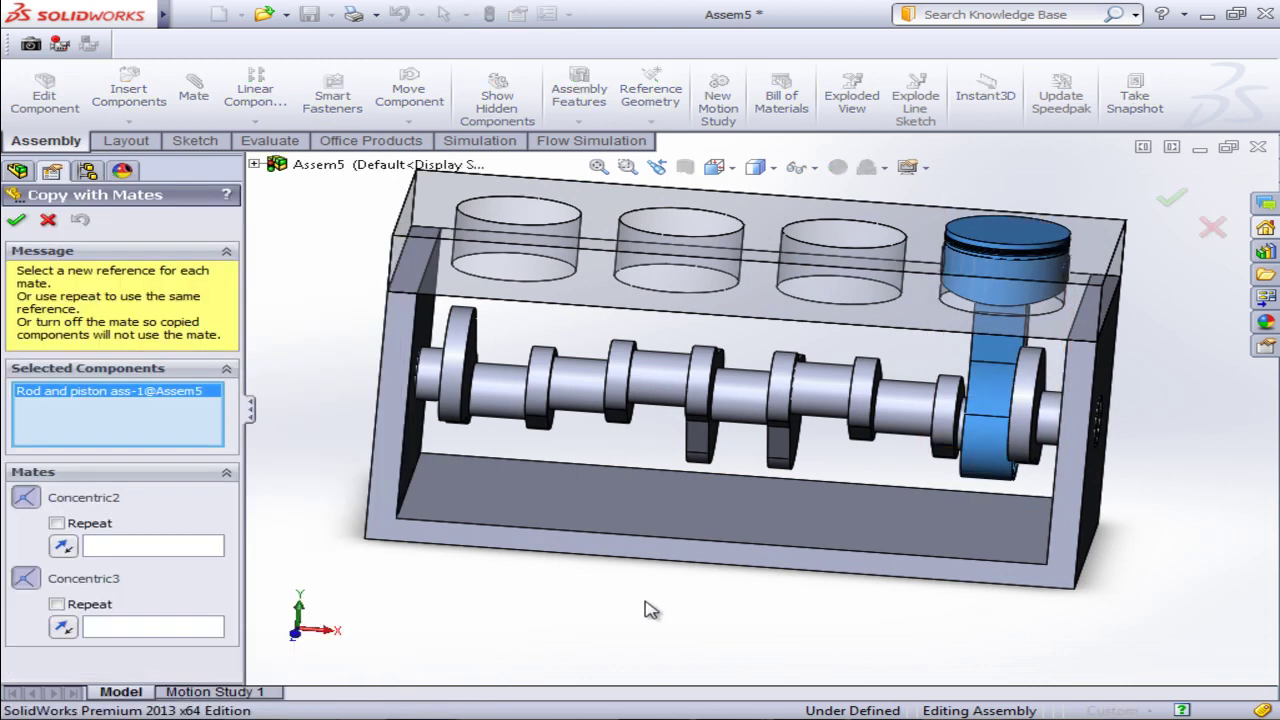
left_click(165, 548)
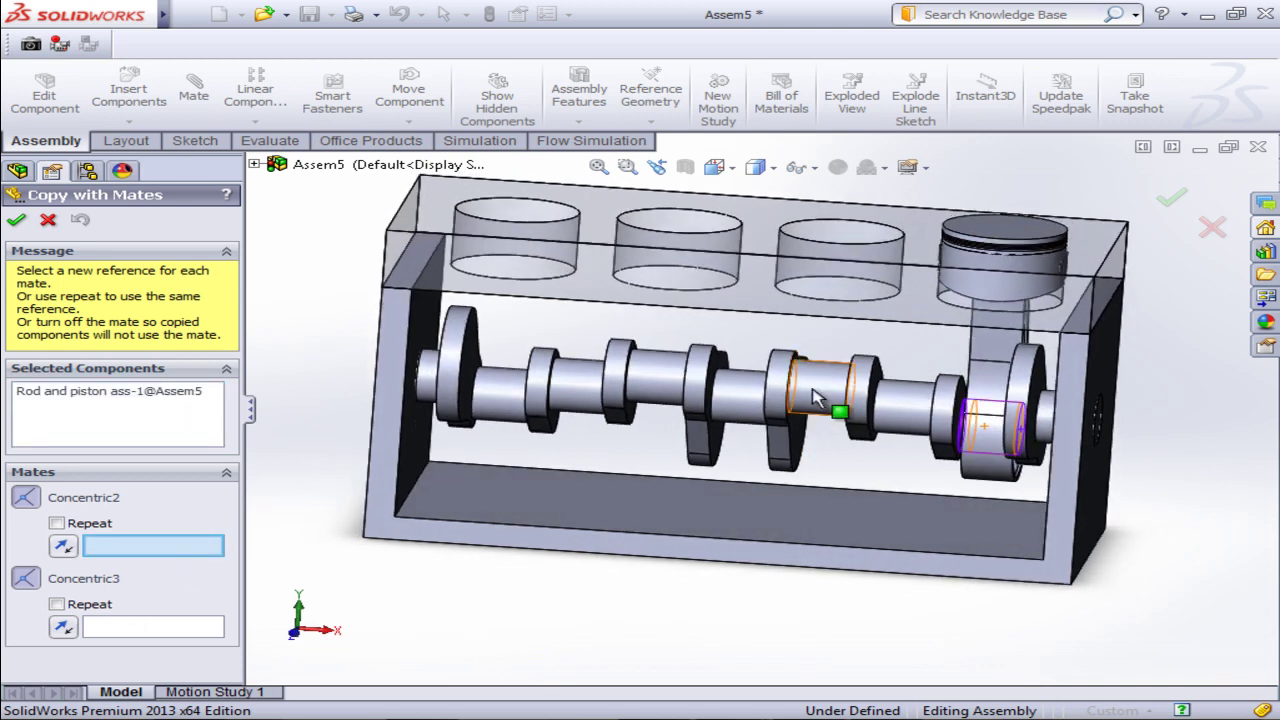
left_click(812, 388)
middle_click_drag(815, 395, 848, 408)
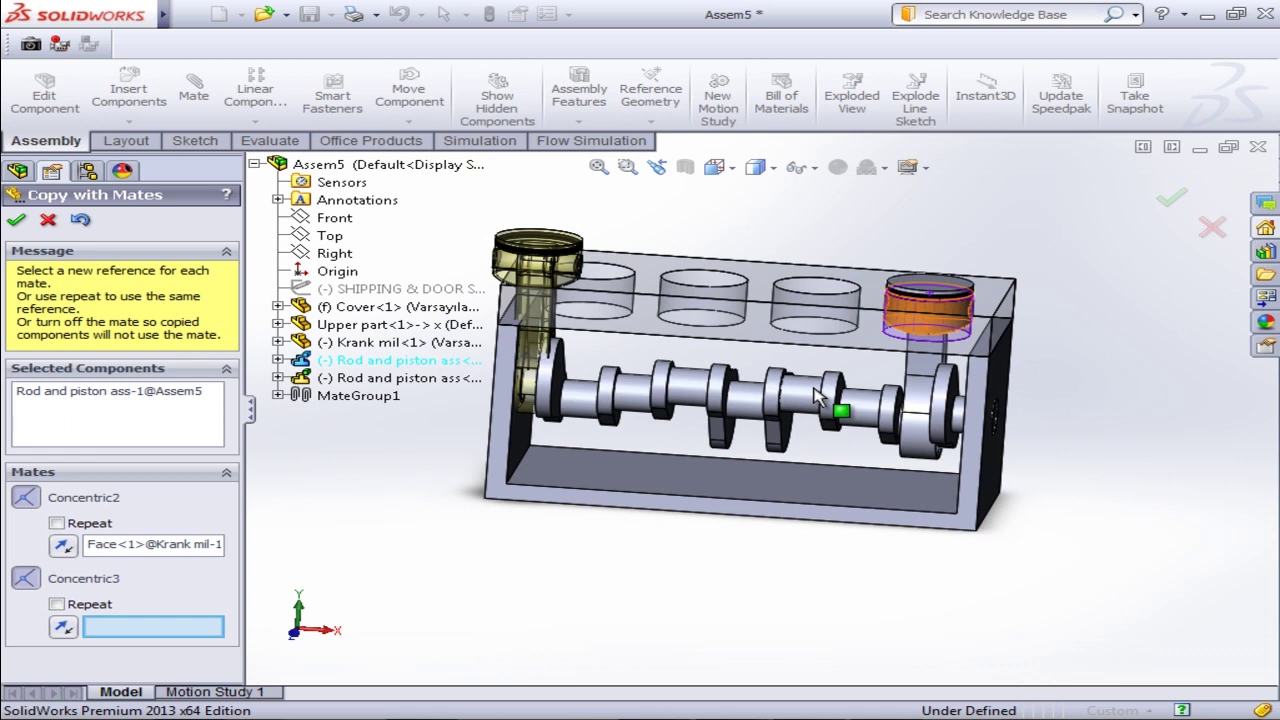
left_click(818, 300)
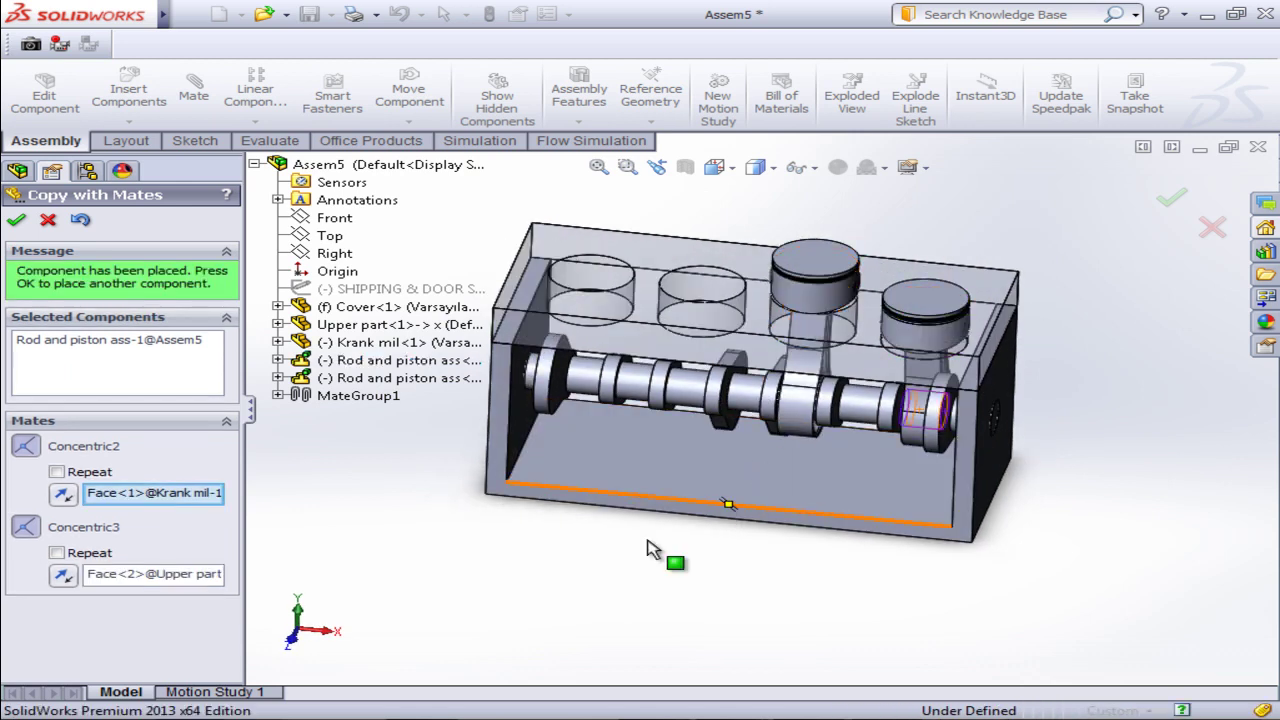
left_click(17, 222)
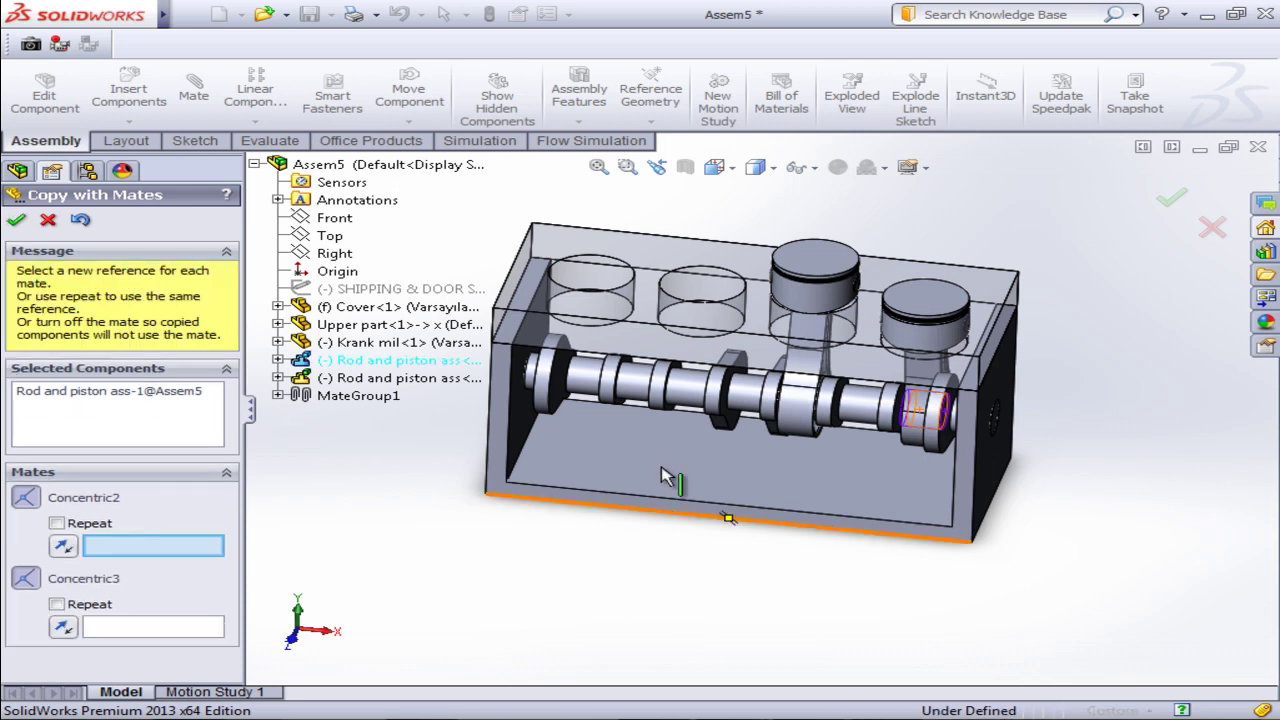
Place the third rod-and-piston copy, mating it to a free crank pin and an empty cylinder bore.
scroll(668, 478, "down", 3)
mouse_move(752, 405)
middle_mouse_down()
mouse_move(783, 314)
mouse_move(760, 333)
middle_mouse_up()
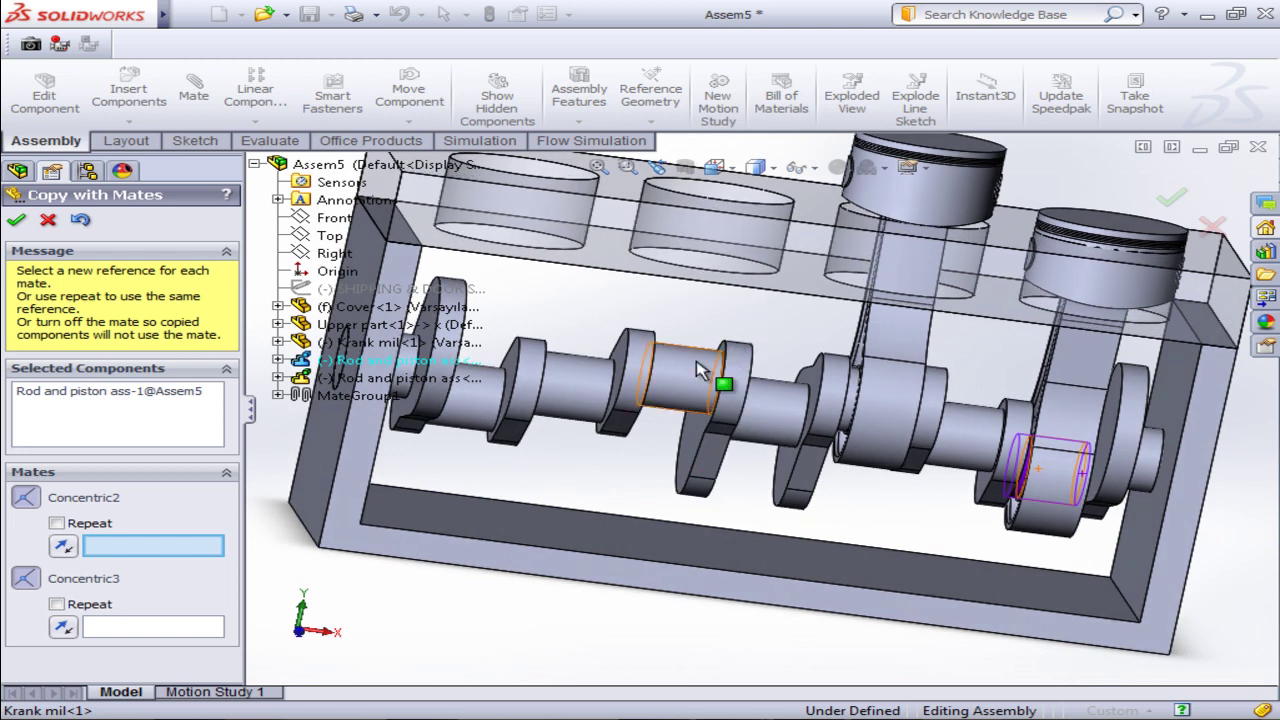
left_click(700, 370)
scroll(700, 370, "up", 3)
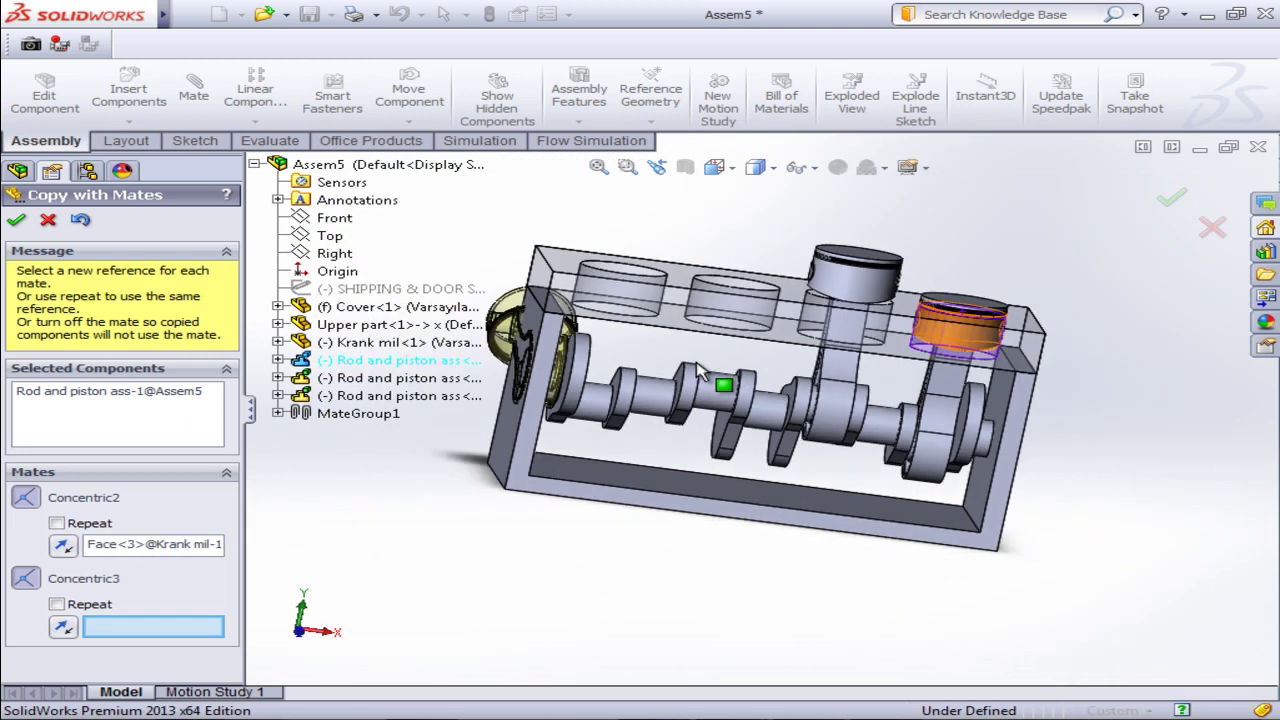
scroll(700, 370, "up", 1)
mouse_move(700, 370)
middle_mouse_down()
mouse_move(750, 235)
mouse_move(755, 280)
middle_mouse_up()
scroll(755, 340, "down", 3)
left_click(737, 383)
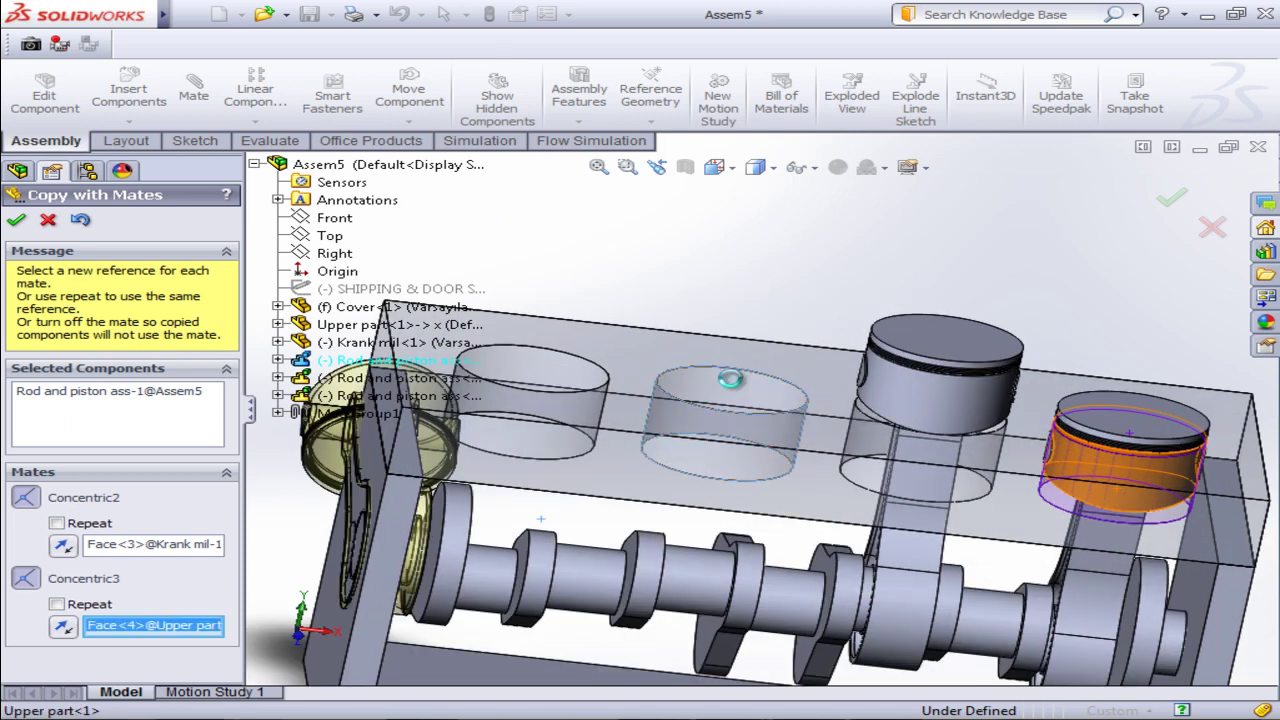
scroll(772, 278, "up", 3)
scroll(770, 275, "up", 2)
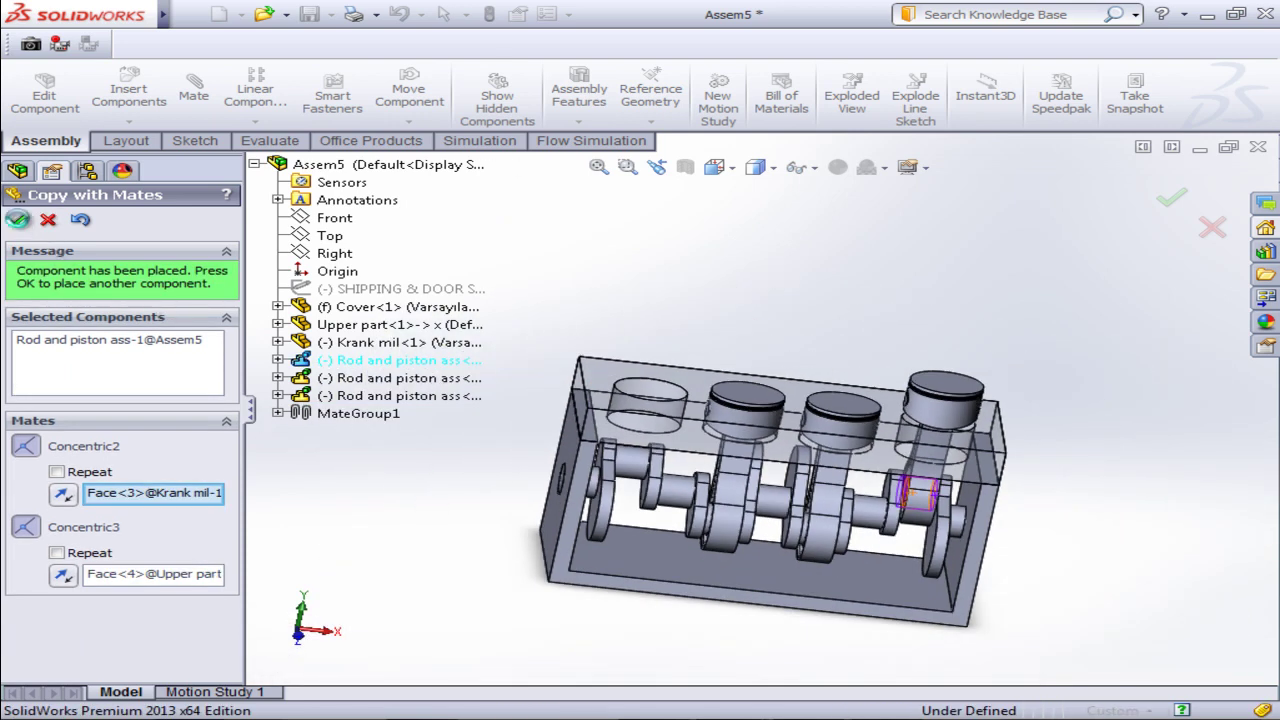
left_click(17, 219)
Place the fourth copy on the leftmost crank pin and bore, then close Copy with Mates.
middle_click_drag(360, 522, 336, 491)
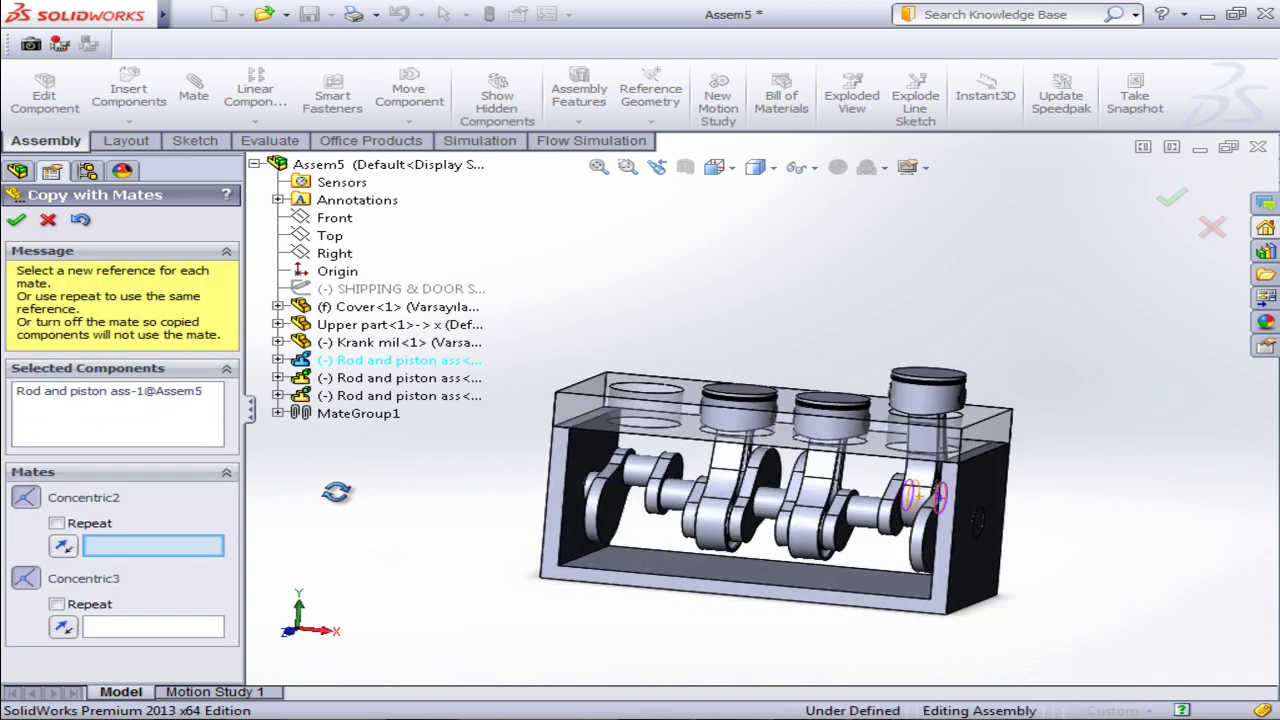
scroll(630, 465, "down", 3)
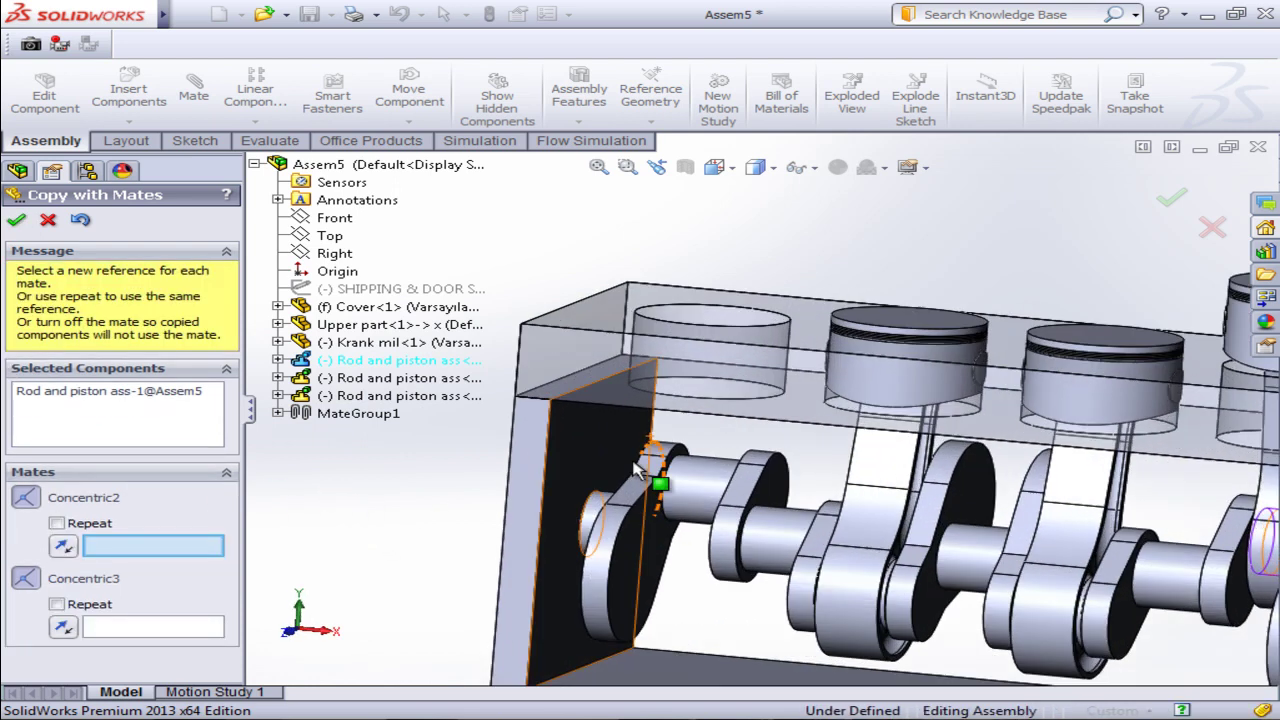
left_click(697, 481)
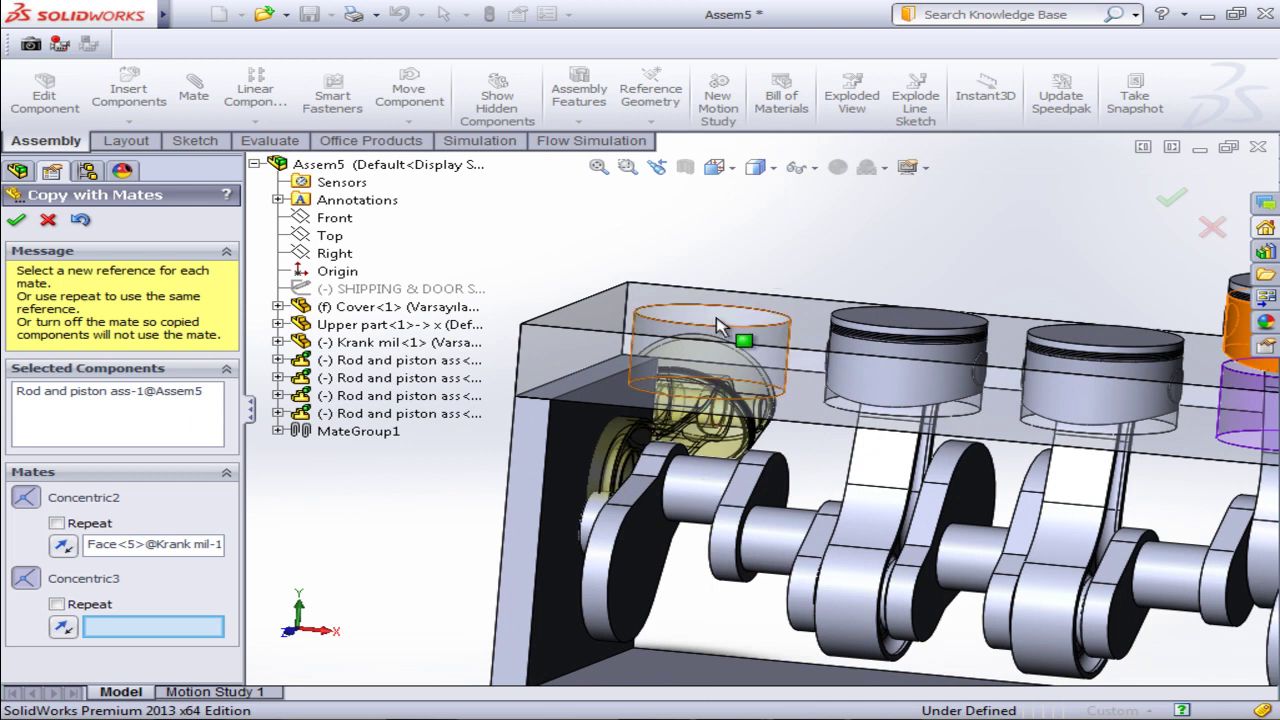
middle_click_drag(717, 327, 760, 313)
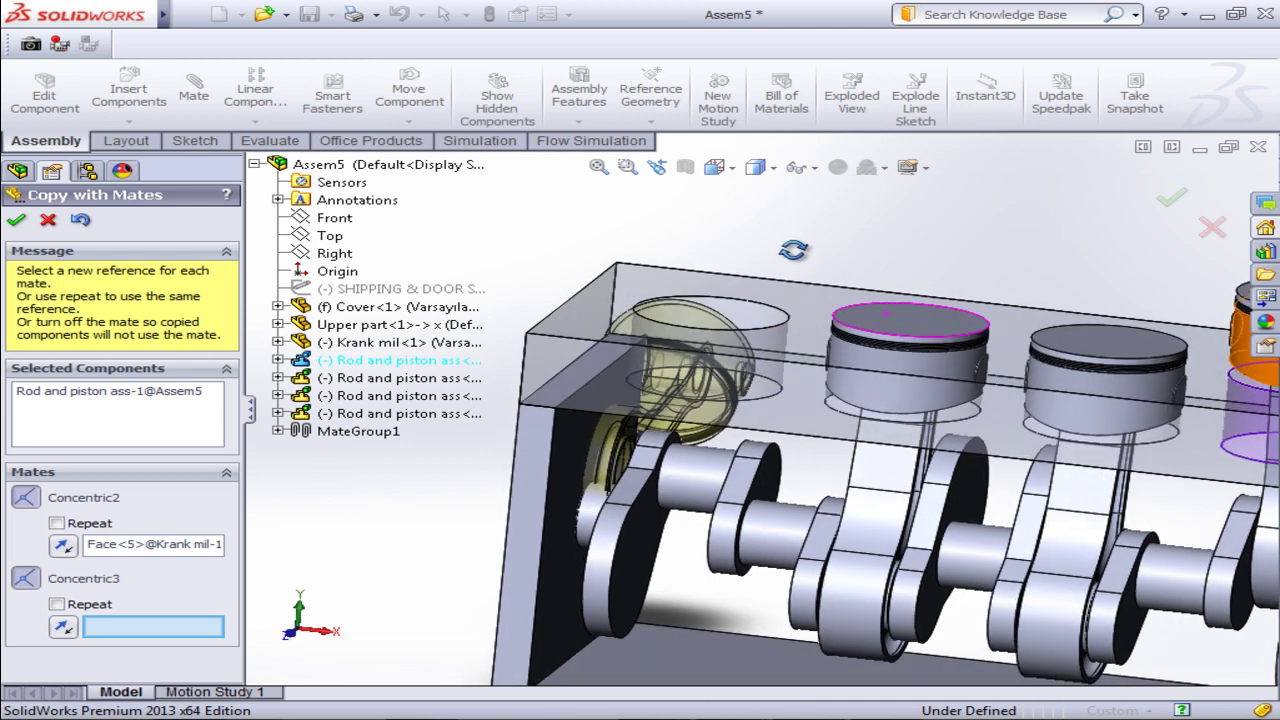
left_click(762, 316)
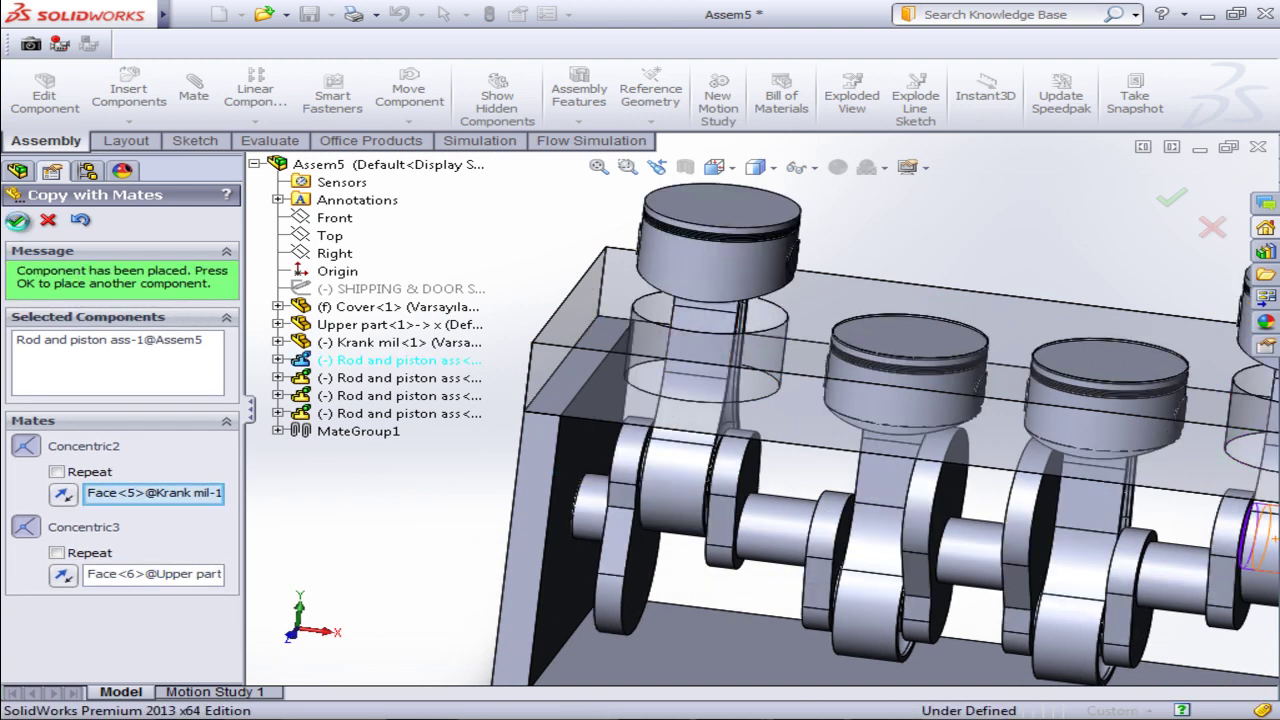
left_click(17, 221)
left_click(17, 221)
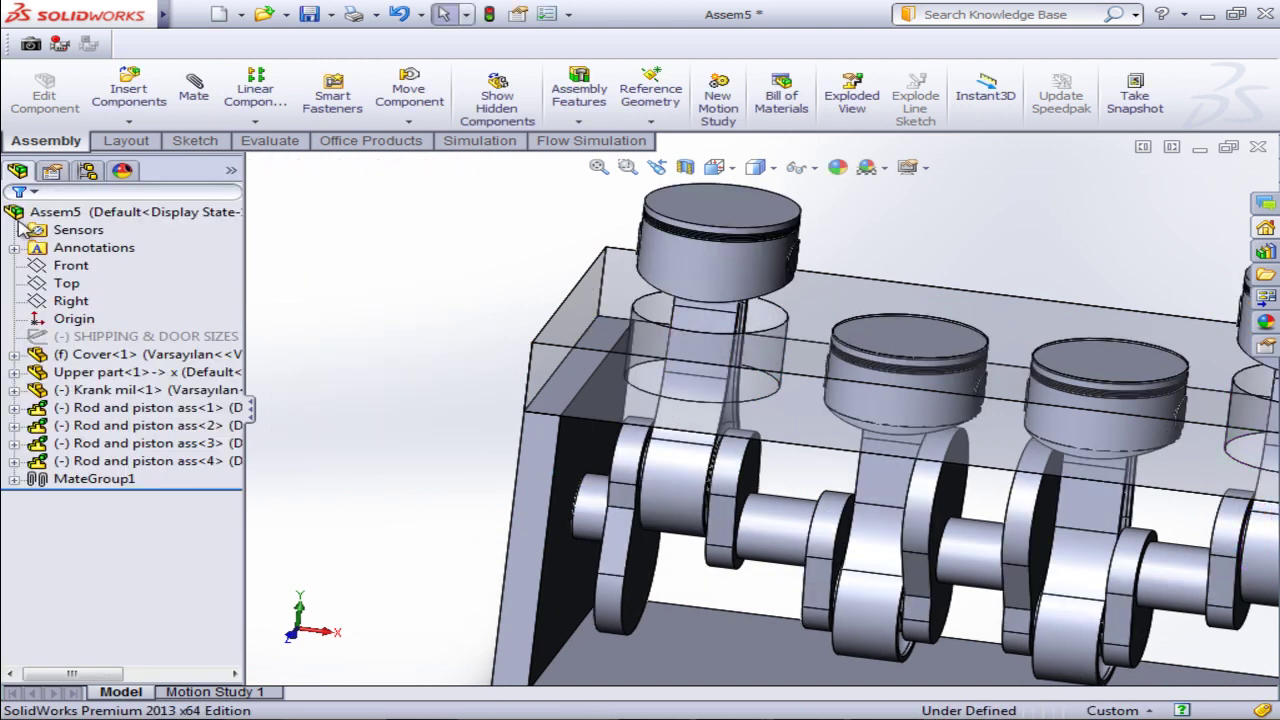
Zoom to fit and drag a piston to confirm it turns the crankshaft and other pistons.
key("f")
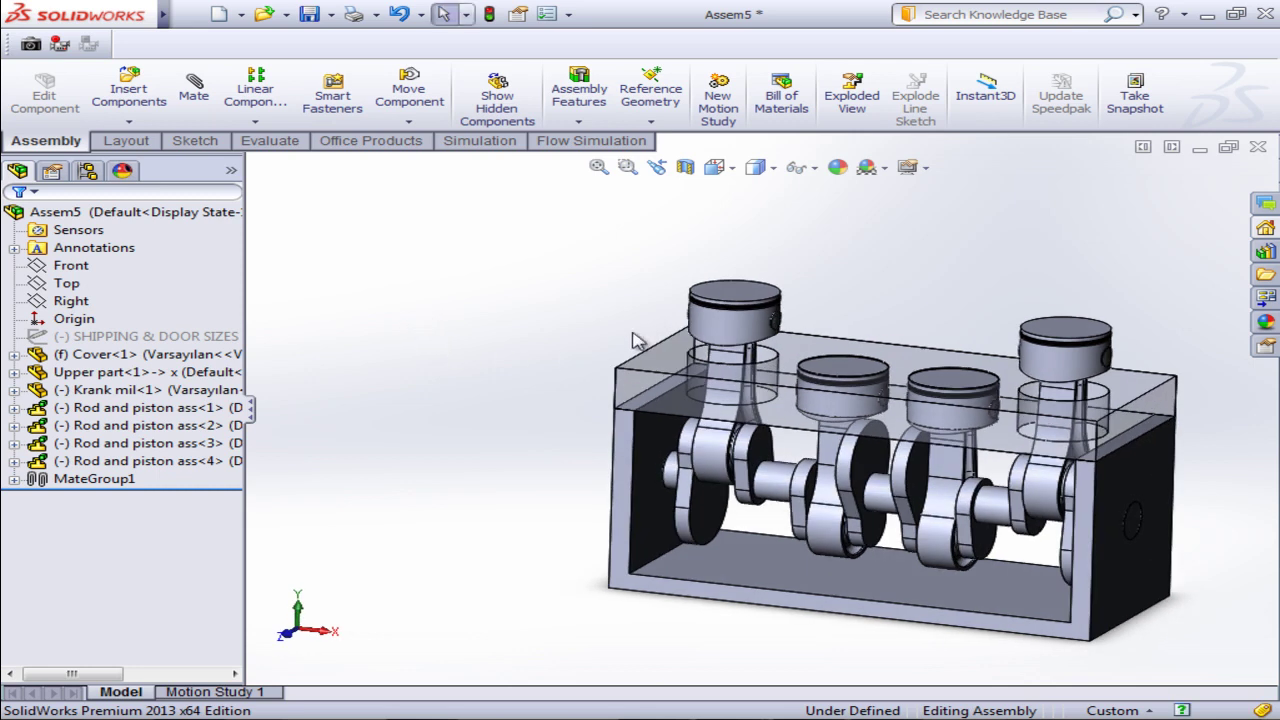
mouse_move(733, 340)
left_mouse_down()
mouse_move(716, 204)
mouse_move(726, 430)
mouse_move(733, 270)
mouse_move(737, 451)
left_mouse_up()
key("Escape")
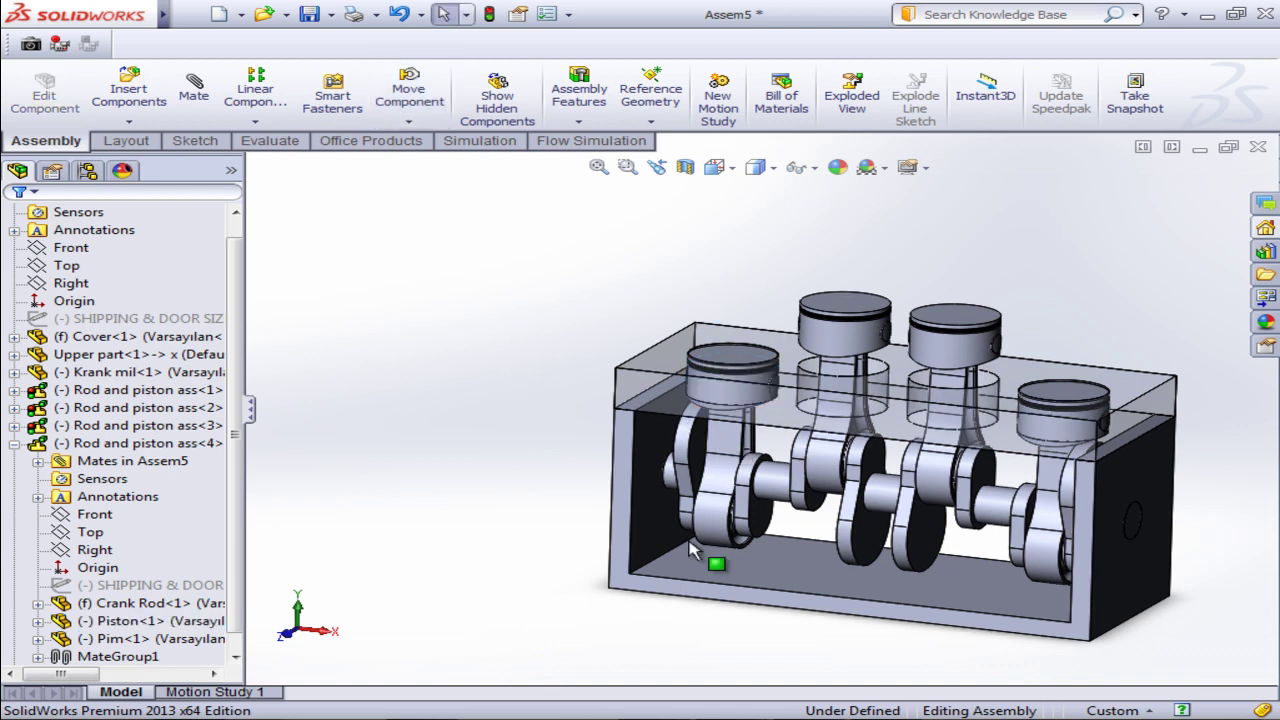
Orbit around the engine to inspect it, then switch to Motion Study 1.
scroll(693, 550, "down", 3)
mouse_move(693, 550)
middle_mouse_down()
mouse_move(740, 530)
mouse_move(772, 598)
mouse_move(806, 604)
mouse_move(786, 592)
middle_mouse_up()
scroll(757, 545, "up", 3)
scroll(757, 549, "up", 2)
scroll(1040, 470, "down", 2)
scroll(1005, 485, "down", 2)
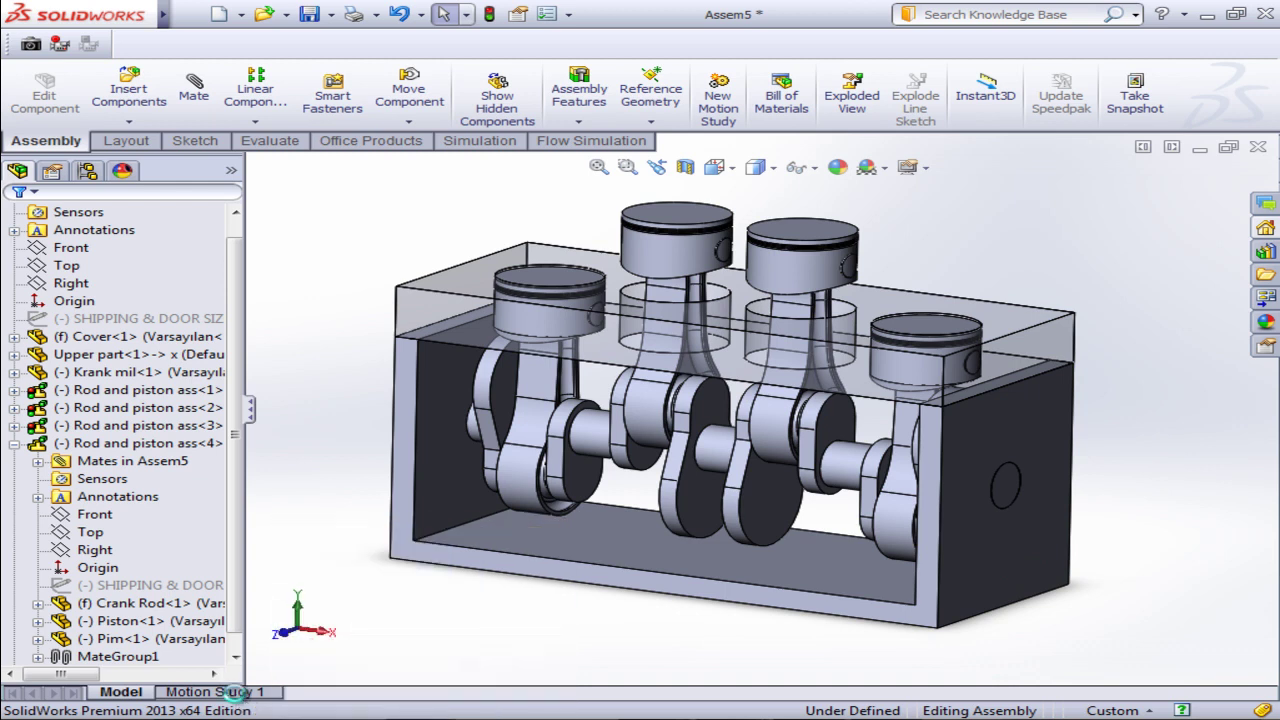
left_click(214, 691)
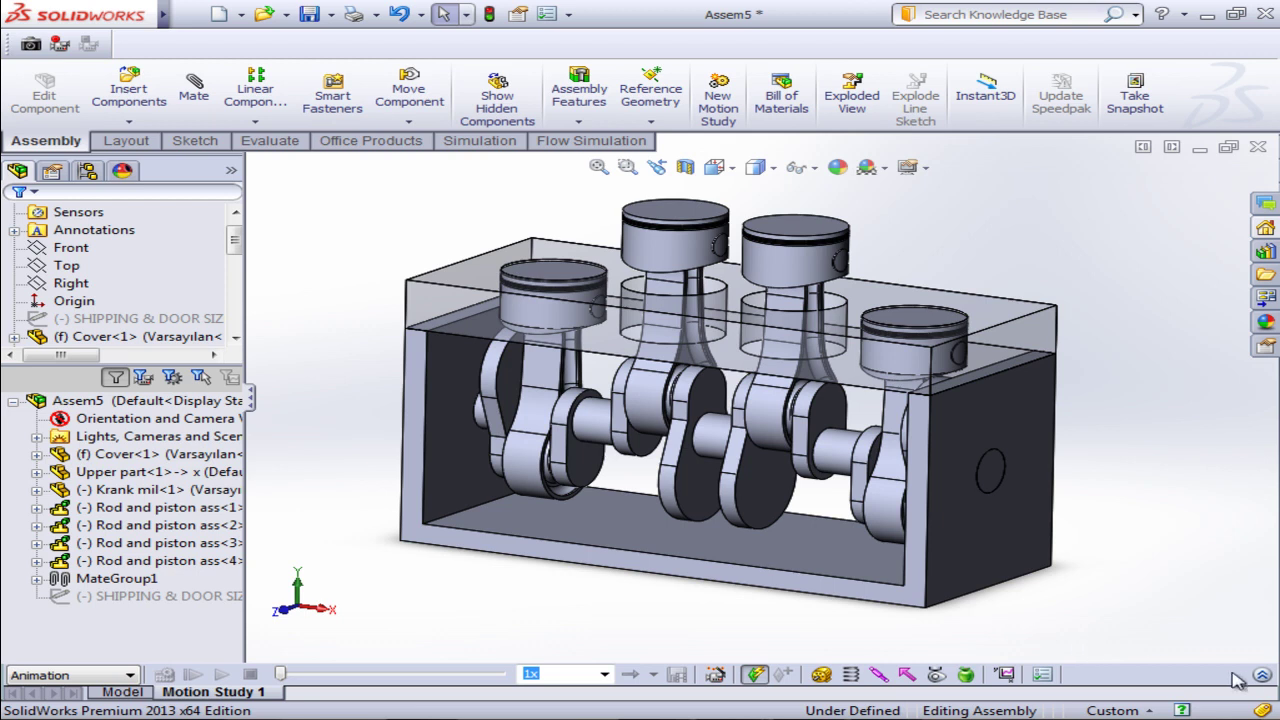
Expand the timeline and add a 100 RPM rotary motor on the Krank mil crankshaft face.
left_click(1262, 678)
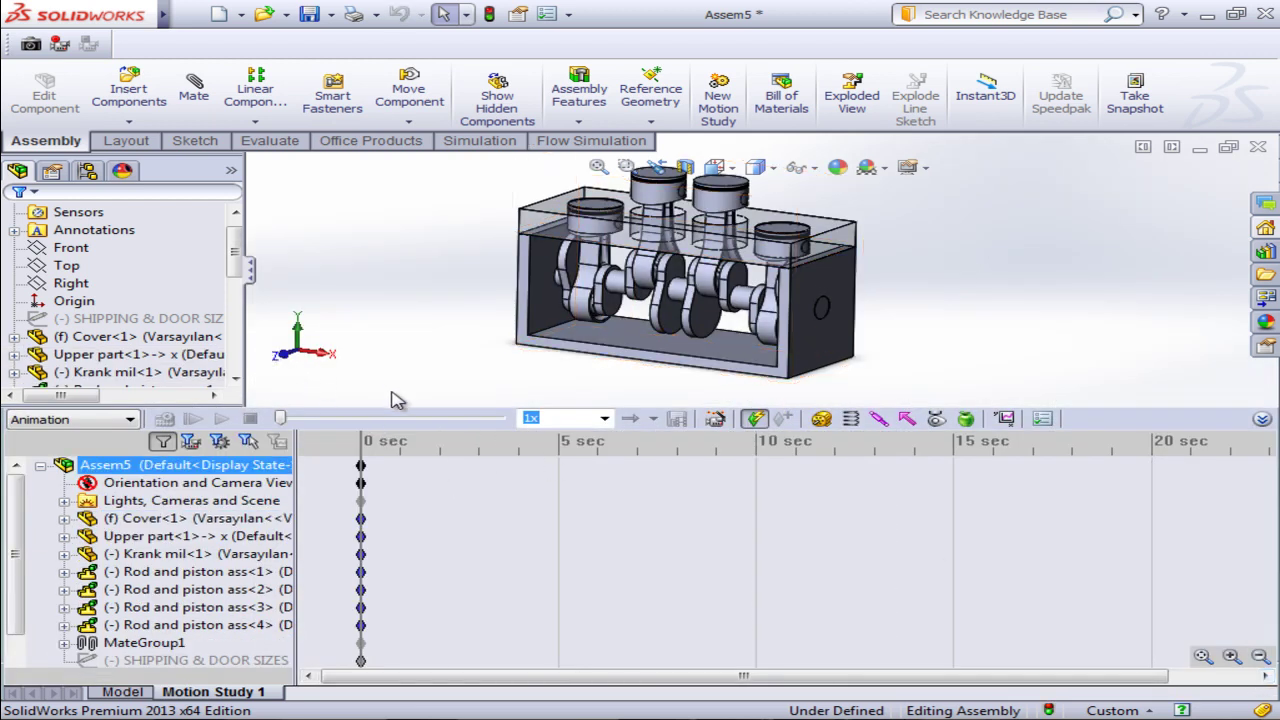
left_click(823, 425)
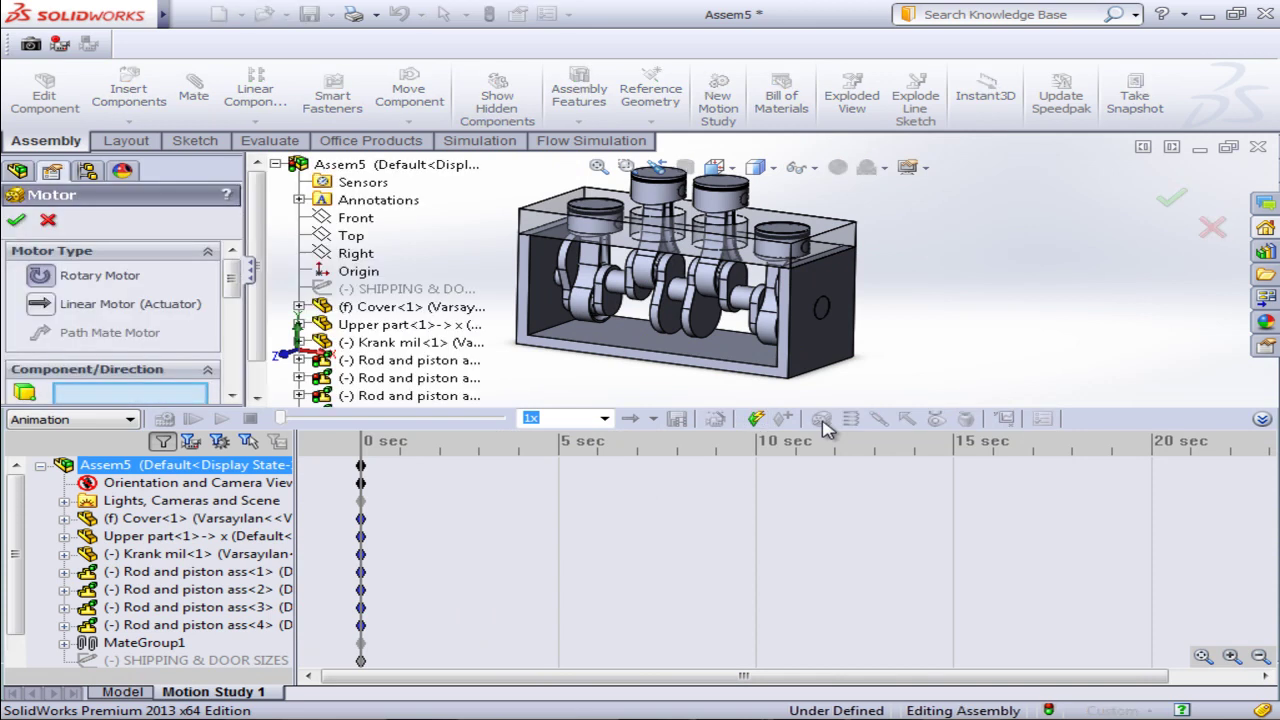
scroll(628, 308, "down", 3)
scroll(628, 308, "down", 3)
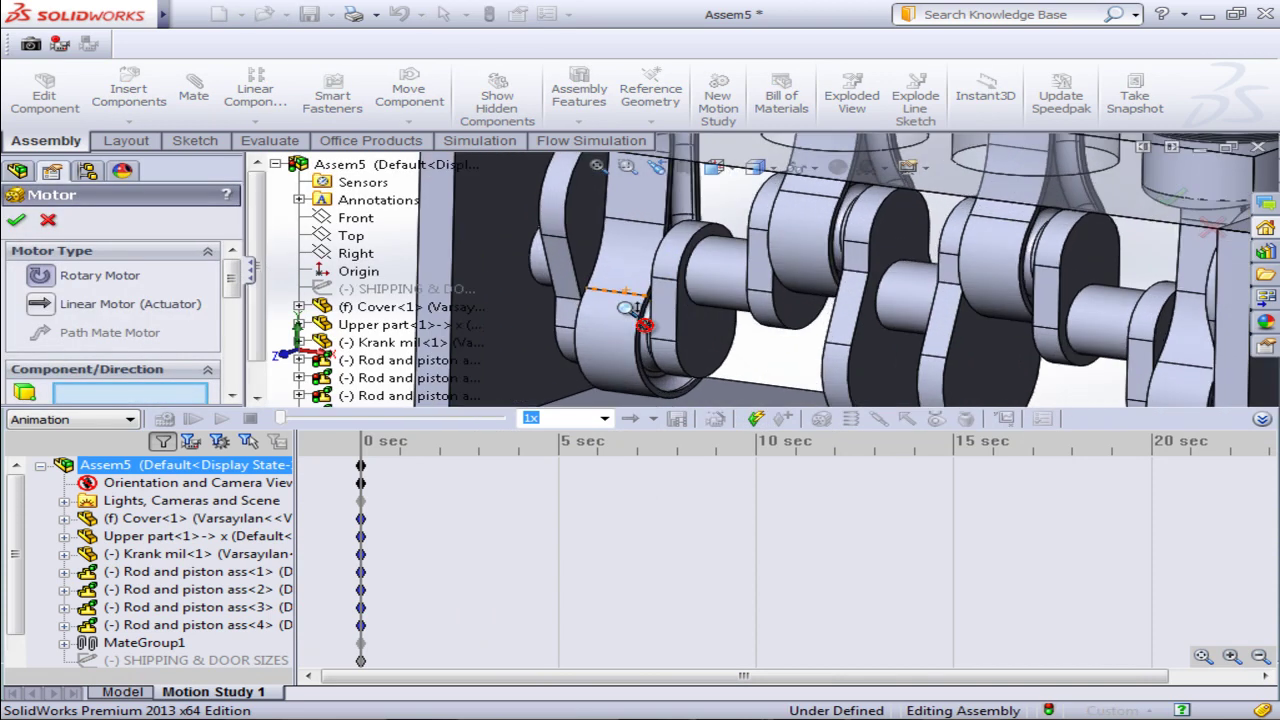
left_click(714, 287)
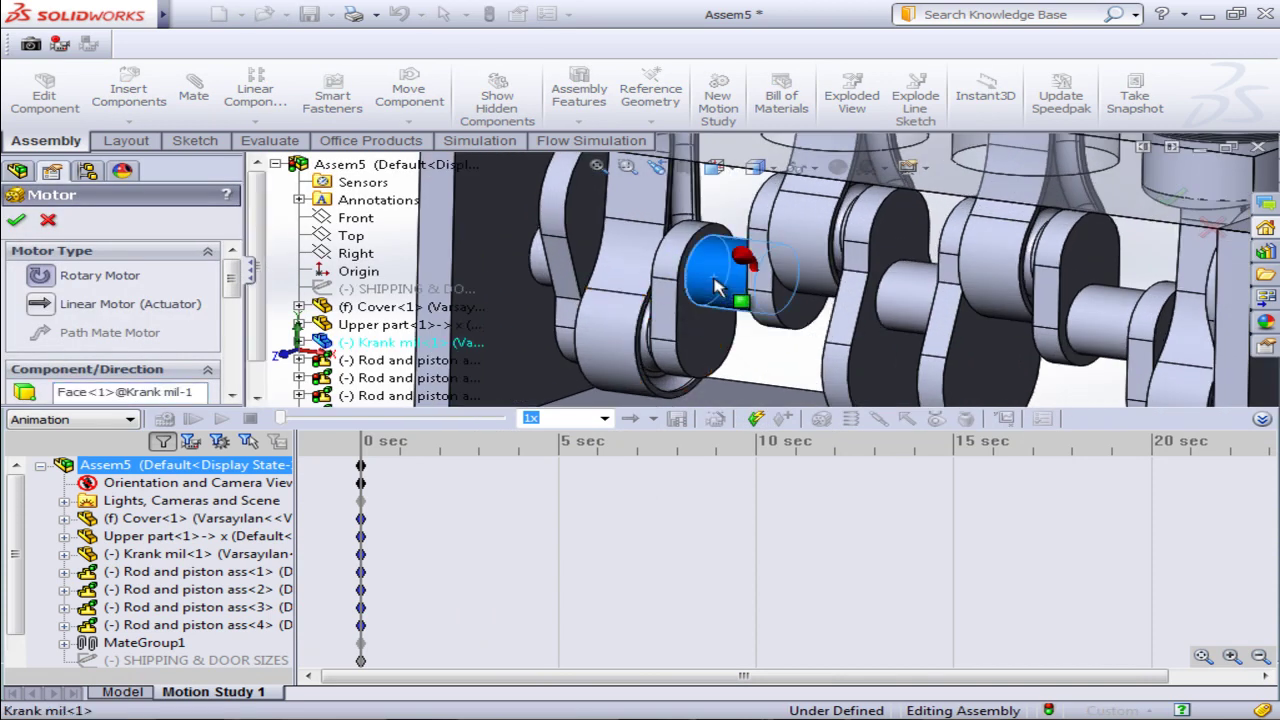
mouse_move(228, 286)
left_mouse_down()
mouse_move(226, 362)
mouse_move(228, 287)
left_mouse_up()
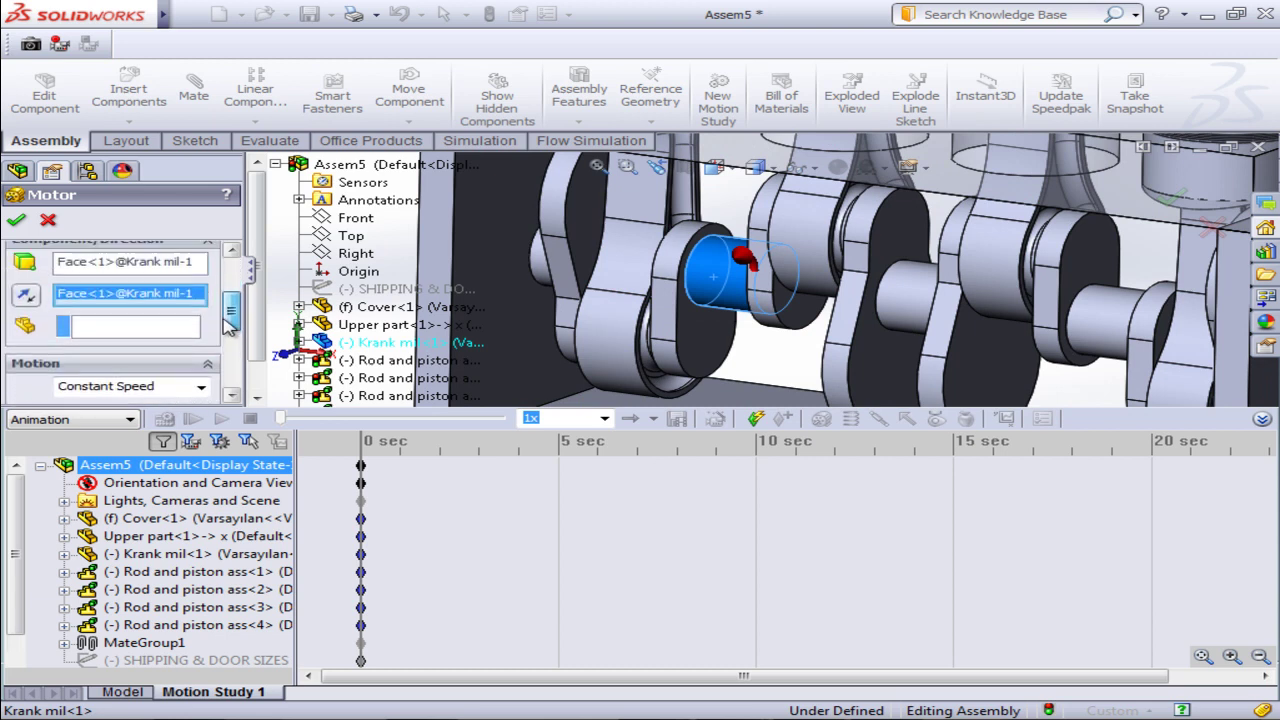
left_click(24, 222)
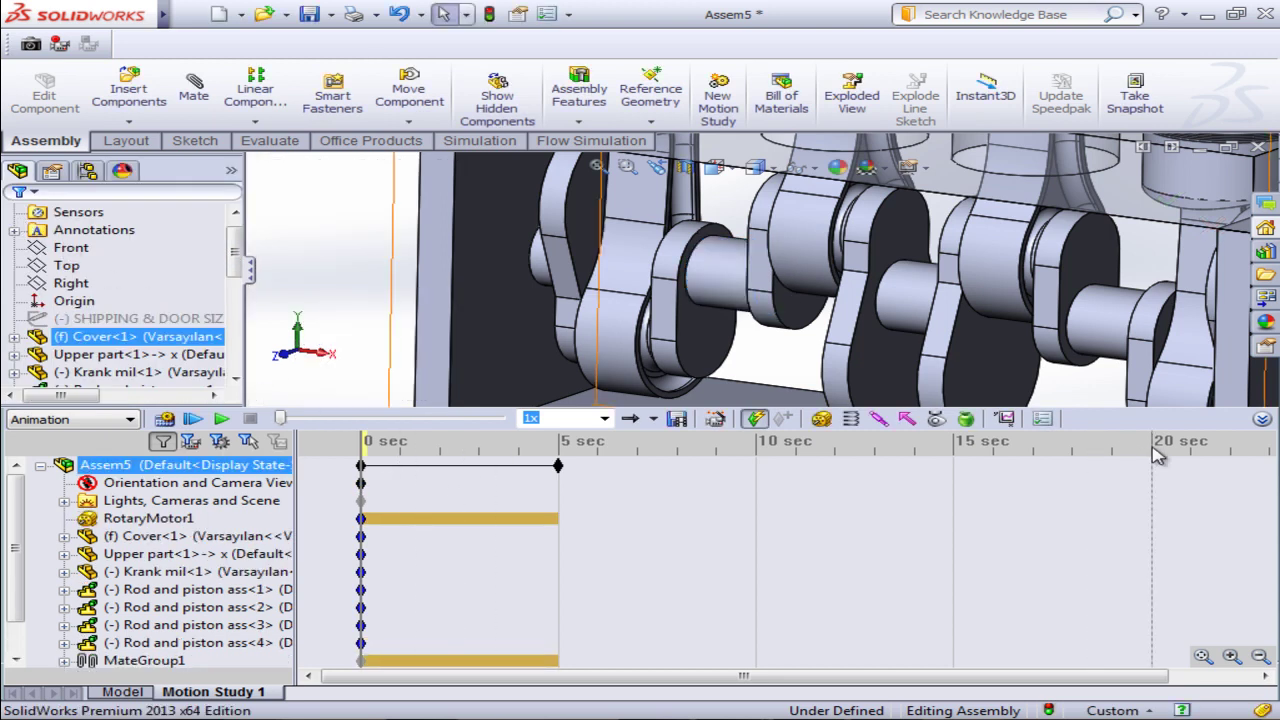
Shrink the timeline and play Motion Study 1 to watch all four pistons cycle.
left_click(1263, 419)
scroll(930, 480, "up", 2)
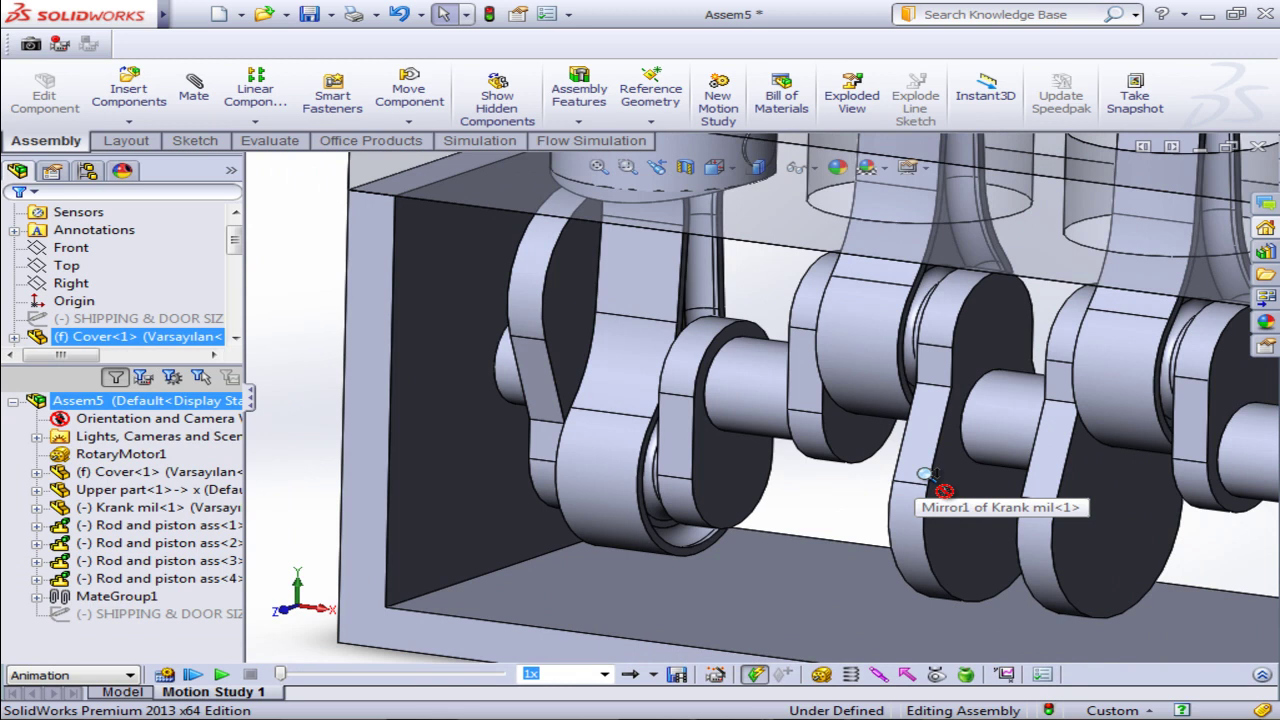
scroll(930, 480, "up", 2)
scroll(930, 480, "up", 2)
scroll(930, 480, "up", 1)
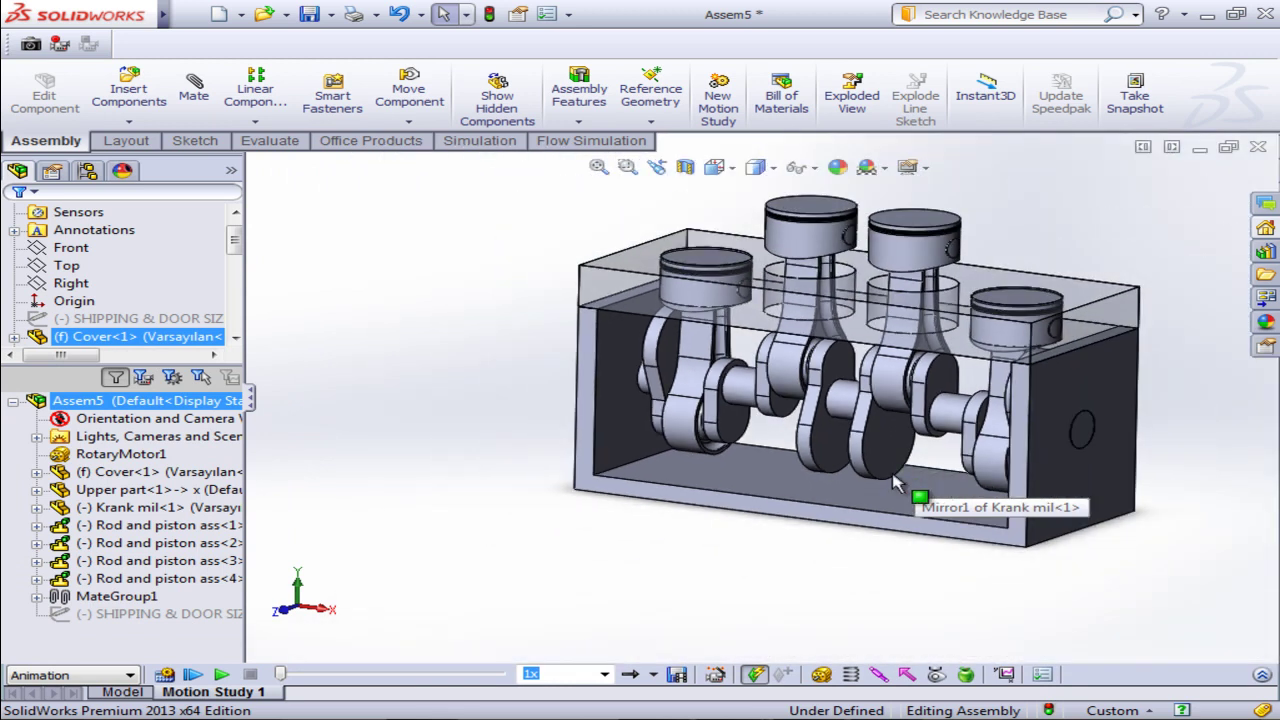
left_click(223, 676)
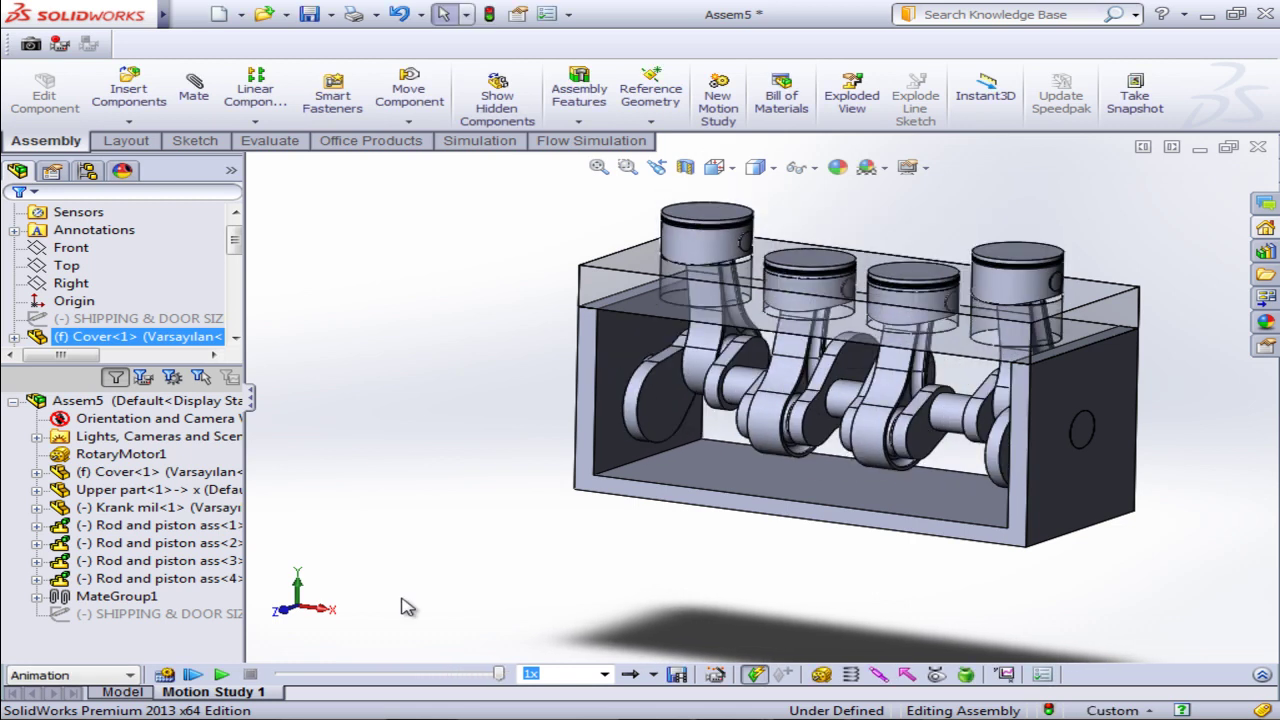
middle_click_drag(407, 607, 541, 582, "shift")
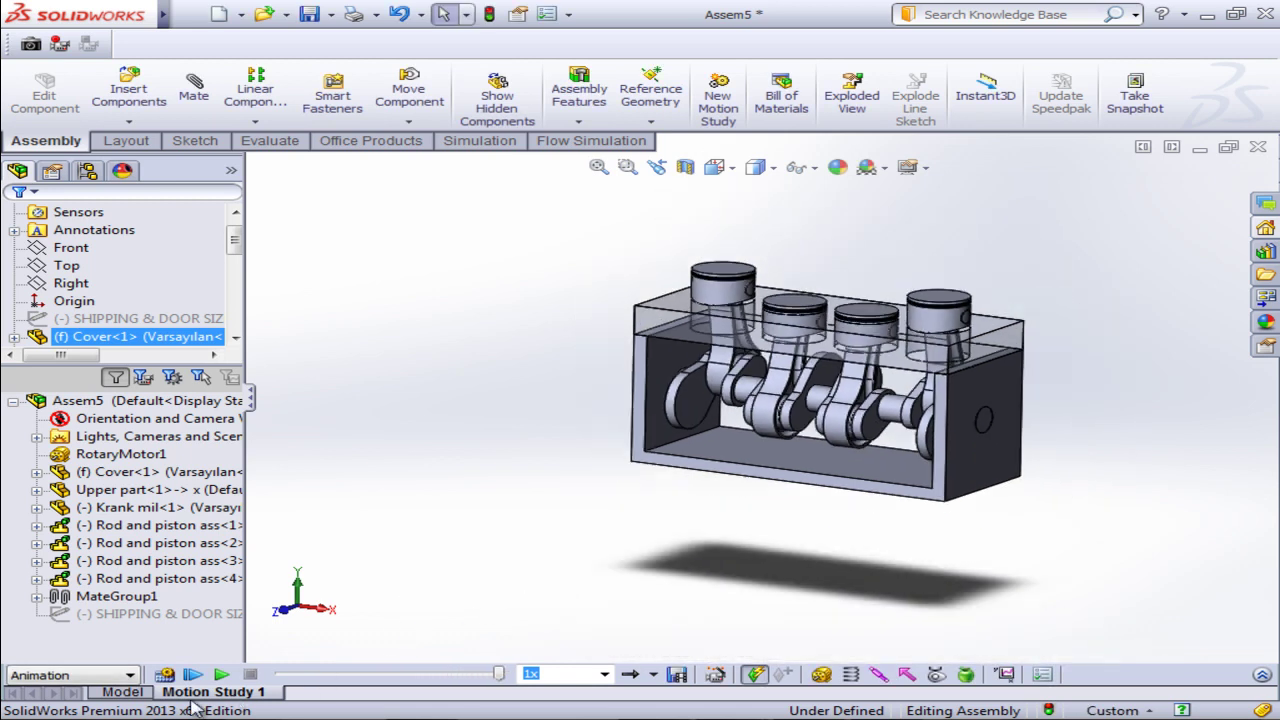
Switch back to the Model tab and fit the complete four-cylinder engine in view.
left_click(121, 692)
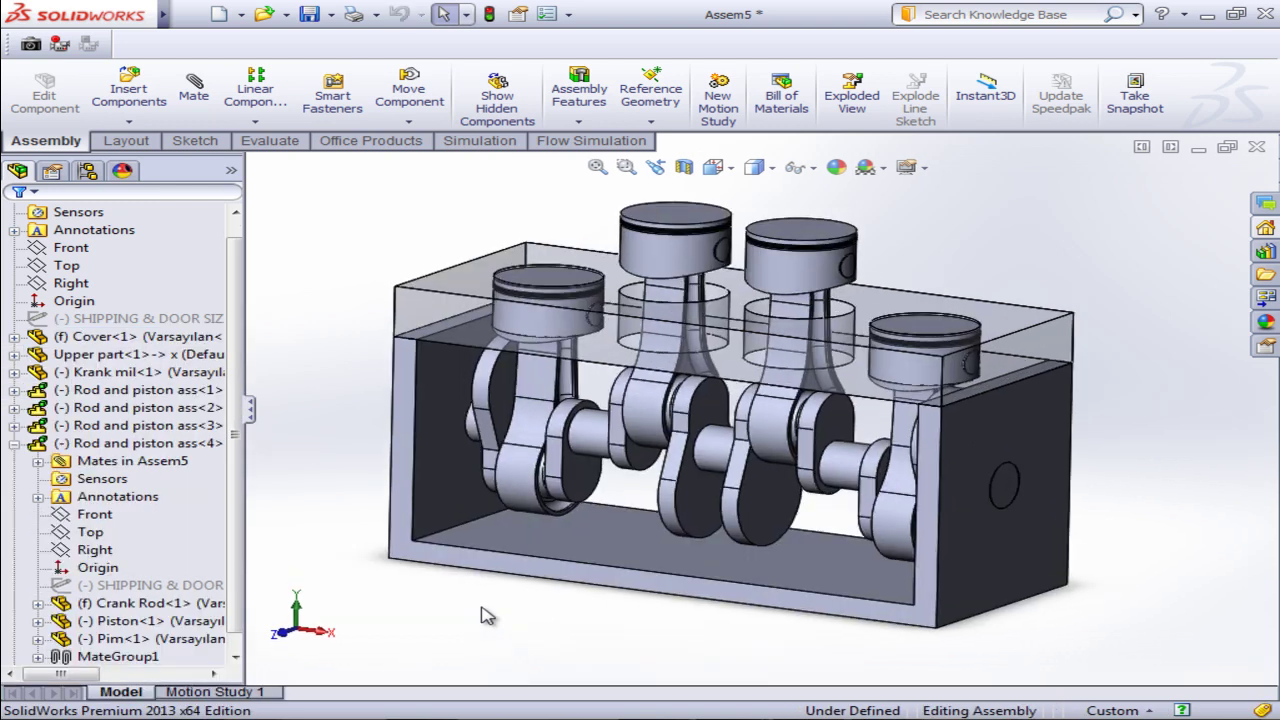
scroll(485, 612, "down", 5)
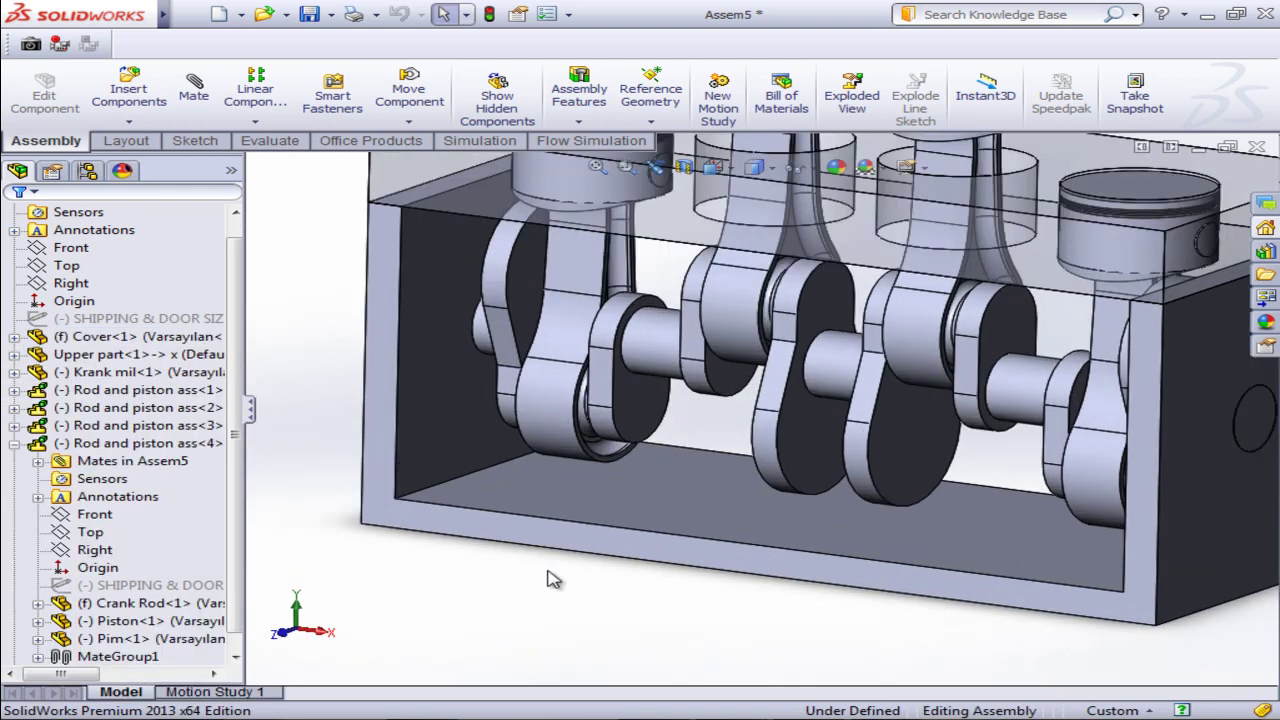
key("f")
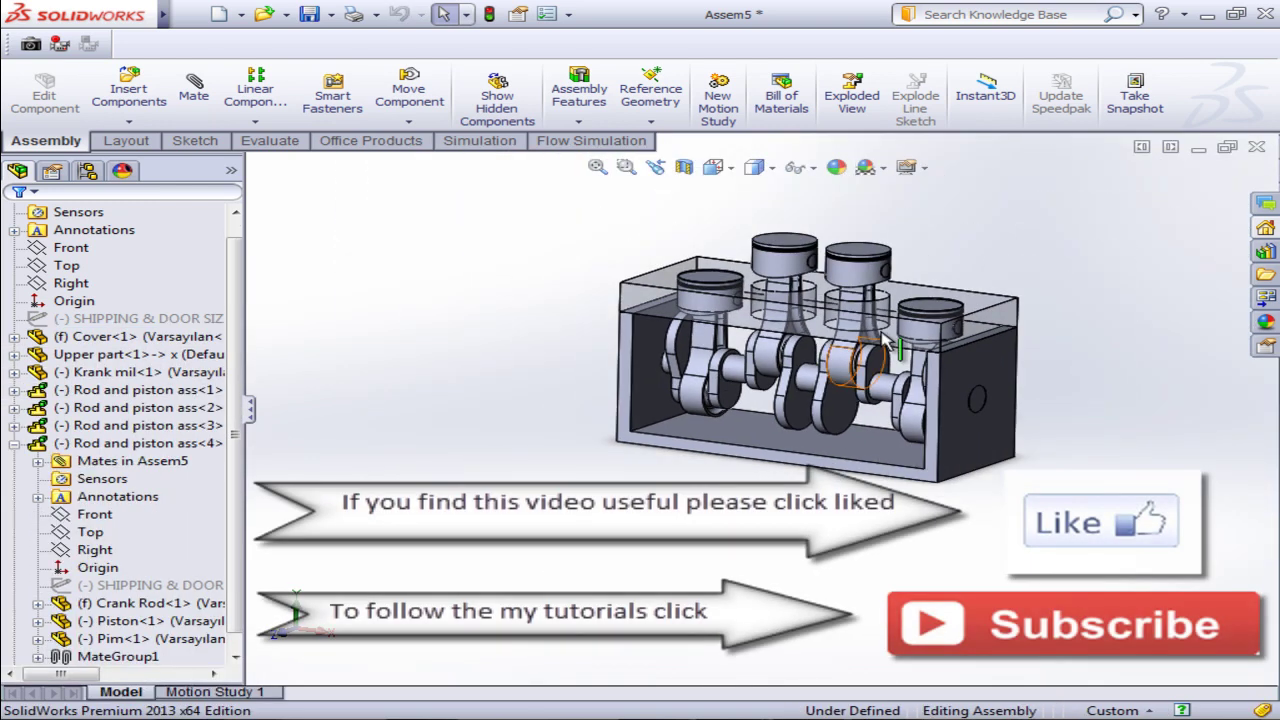
scroll(1097, 344, "down", 2)
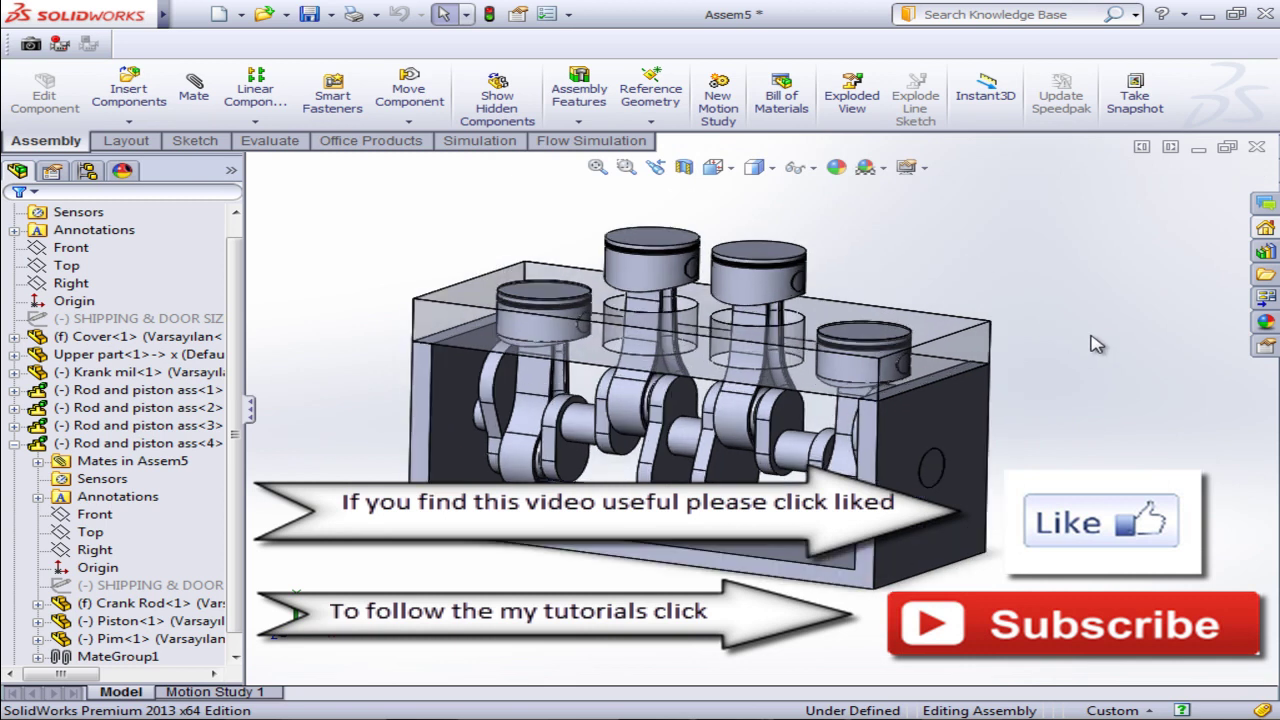